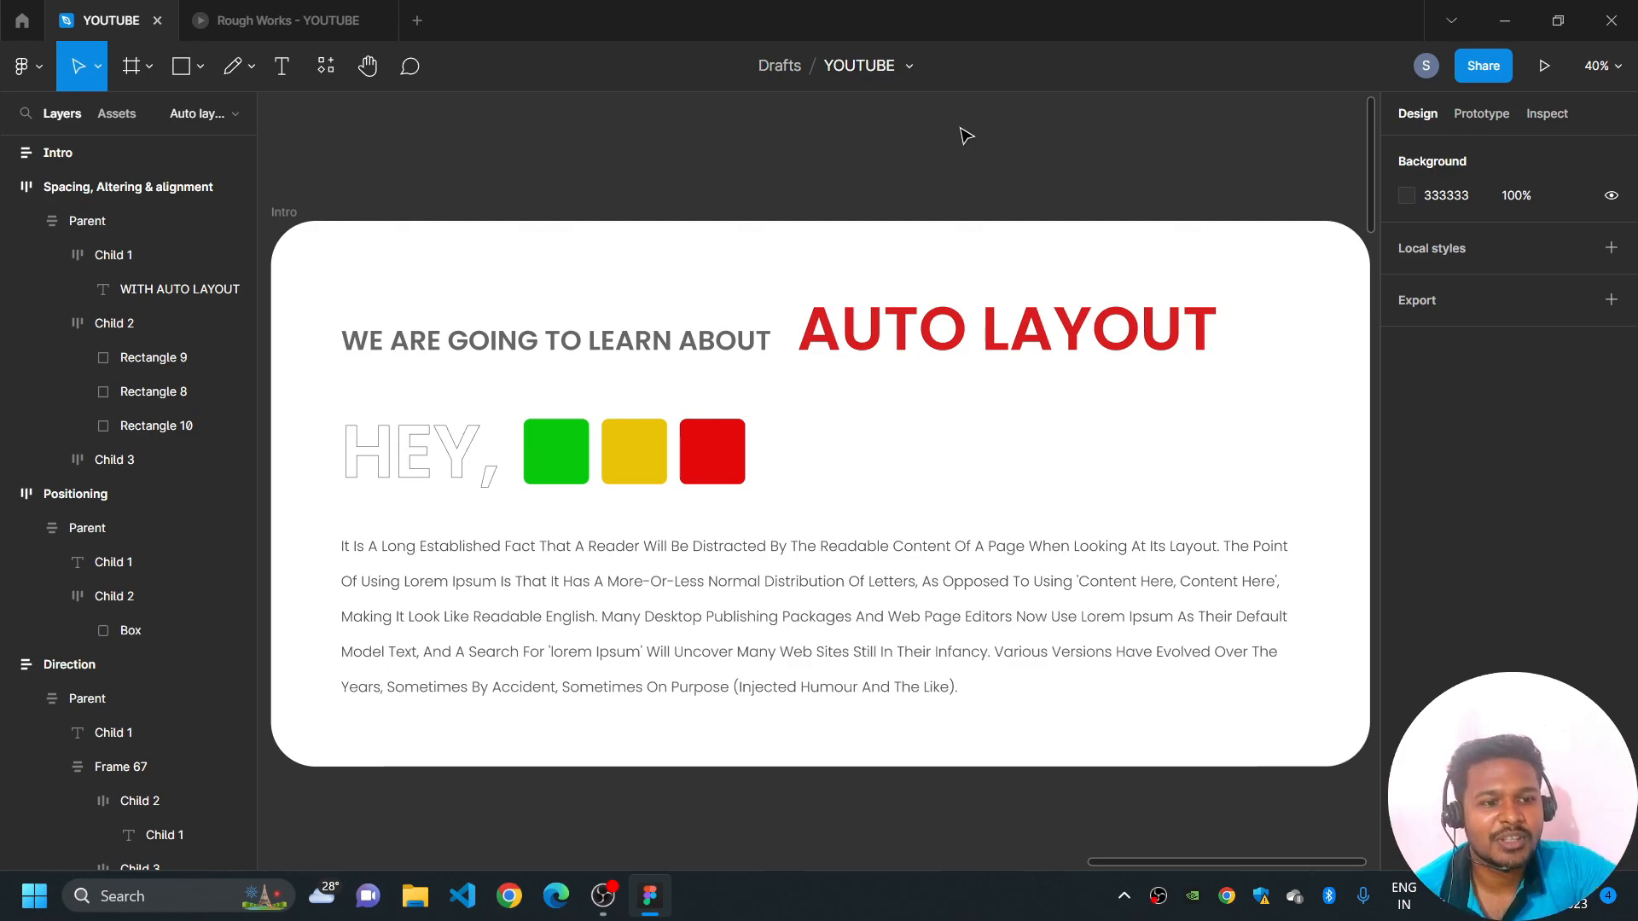
- Move the green square one place to the right in the Intro frame's row of coloured squares
click(556, 453)
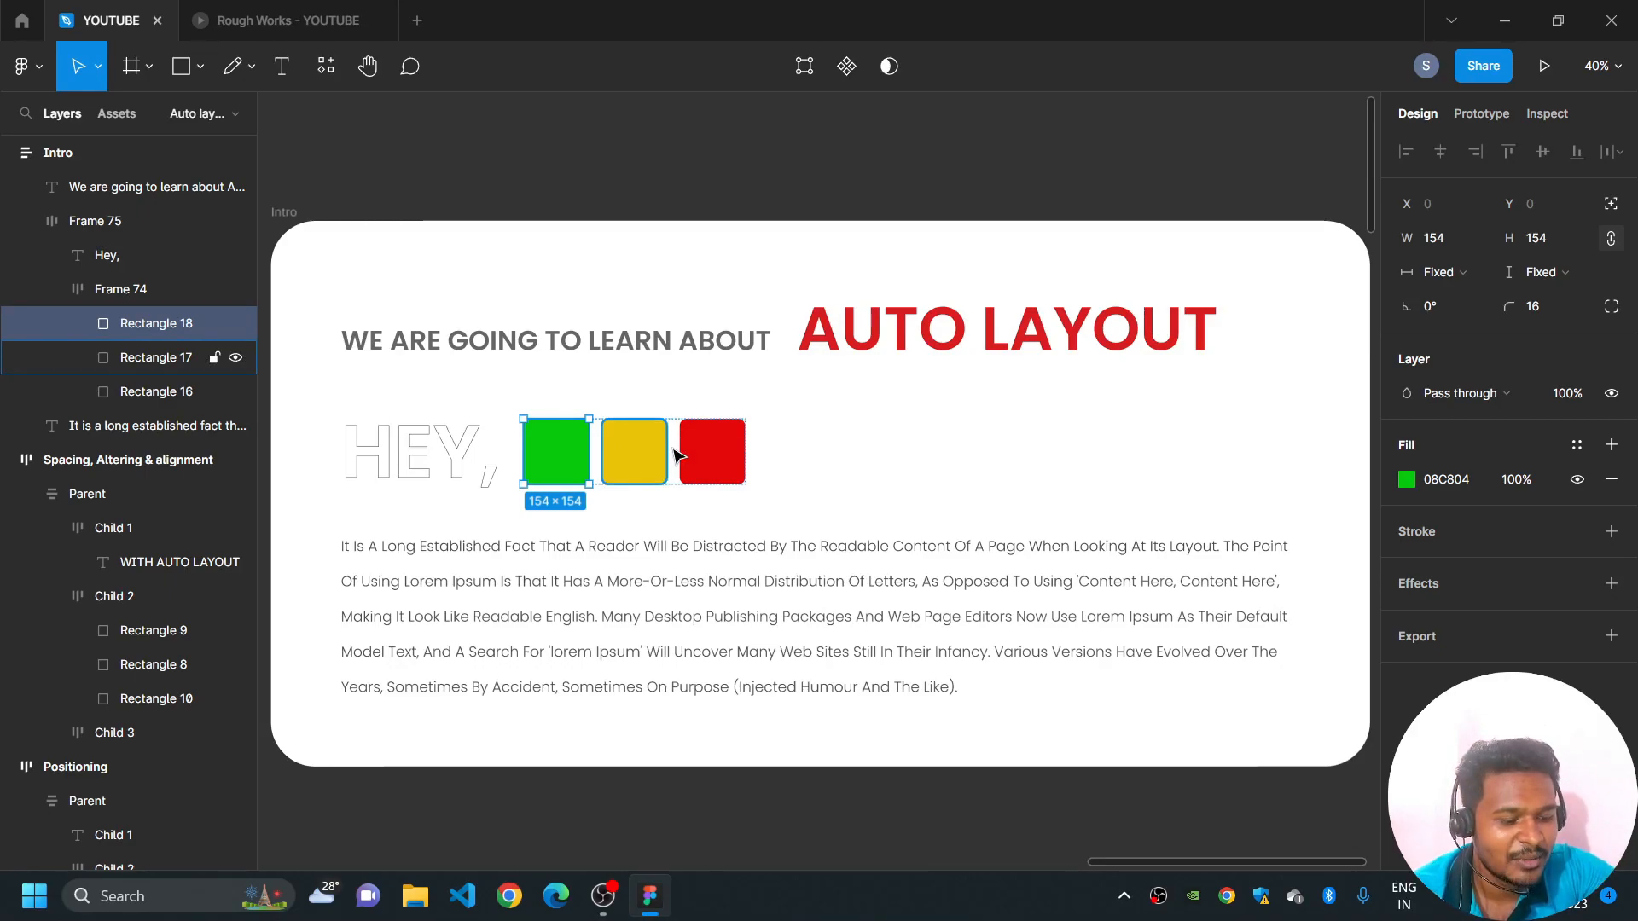
key(Right)
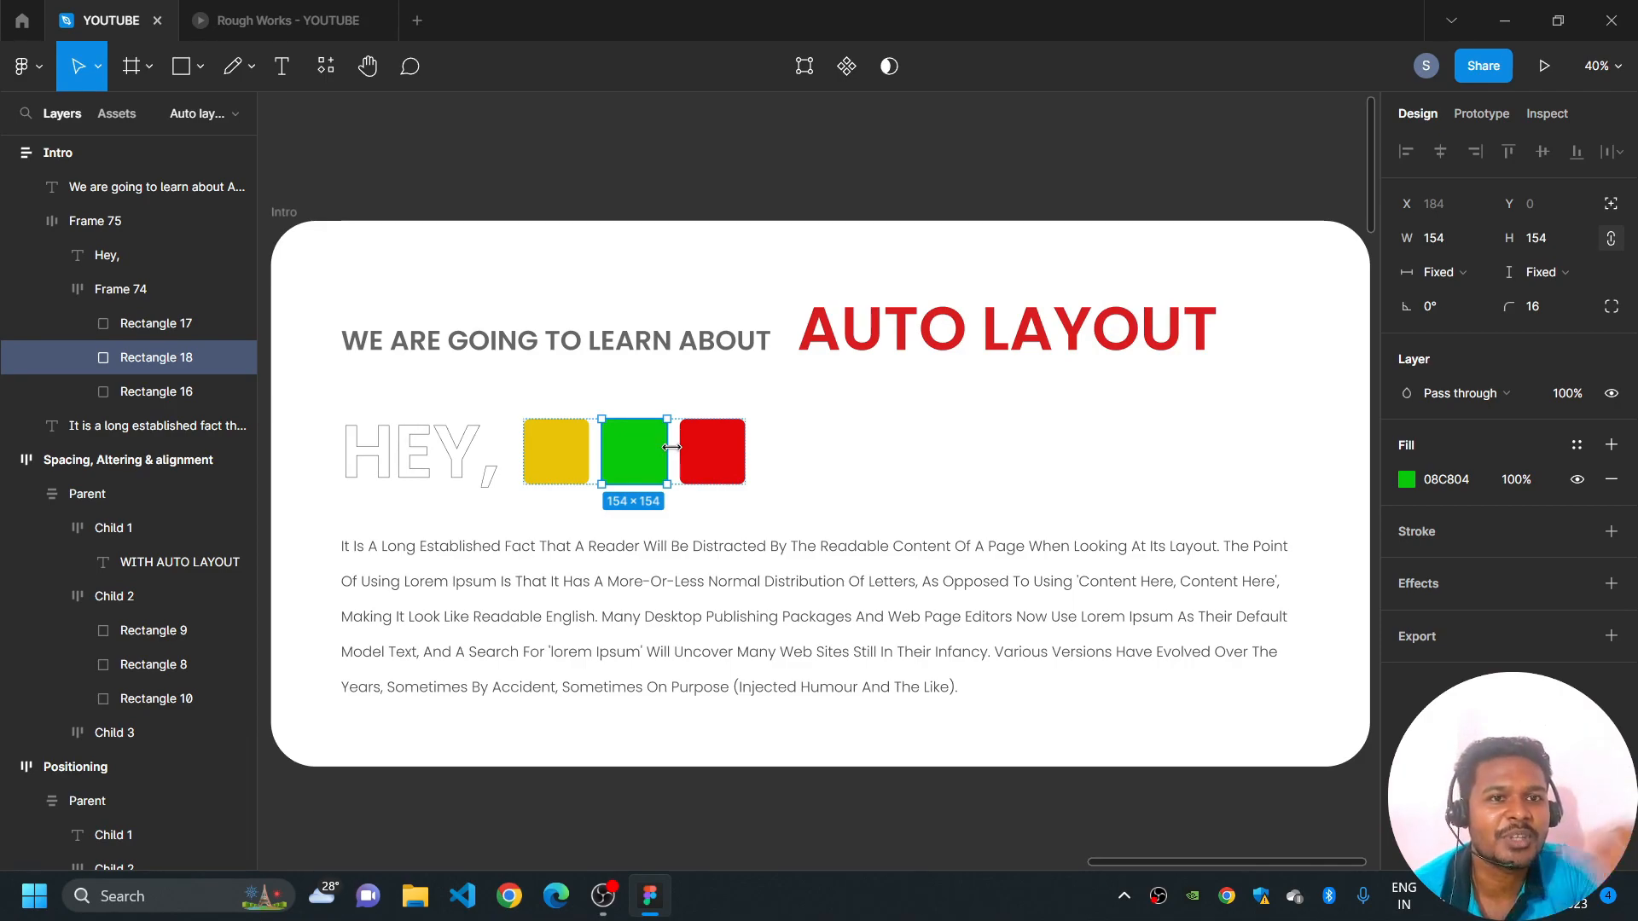
click(661, 128)
- Draw a new frame about 1494 × 982 on the empty canvas beside the Intro frame
scroll(661, 128, down, 3)
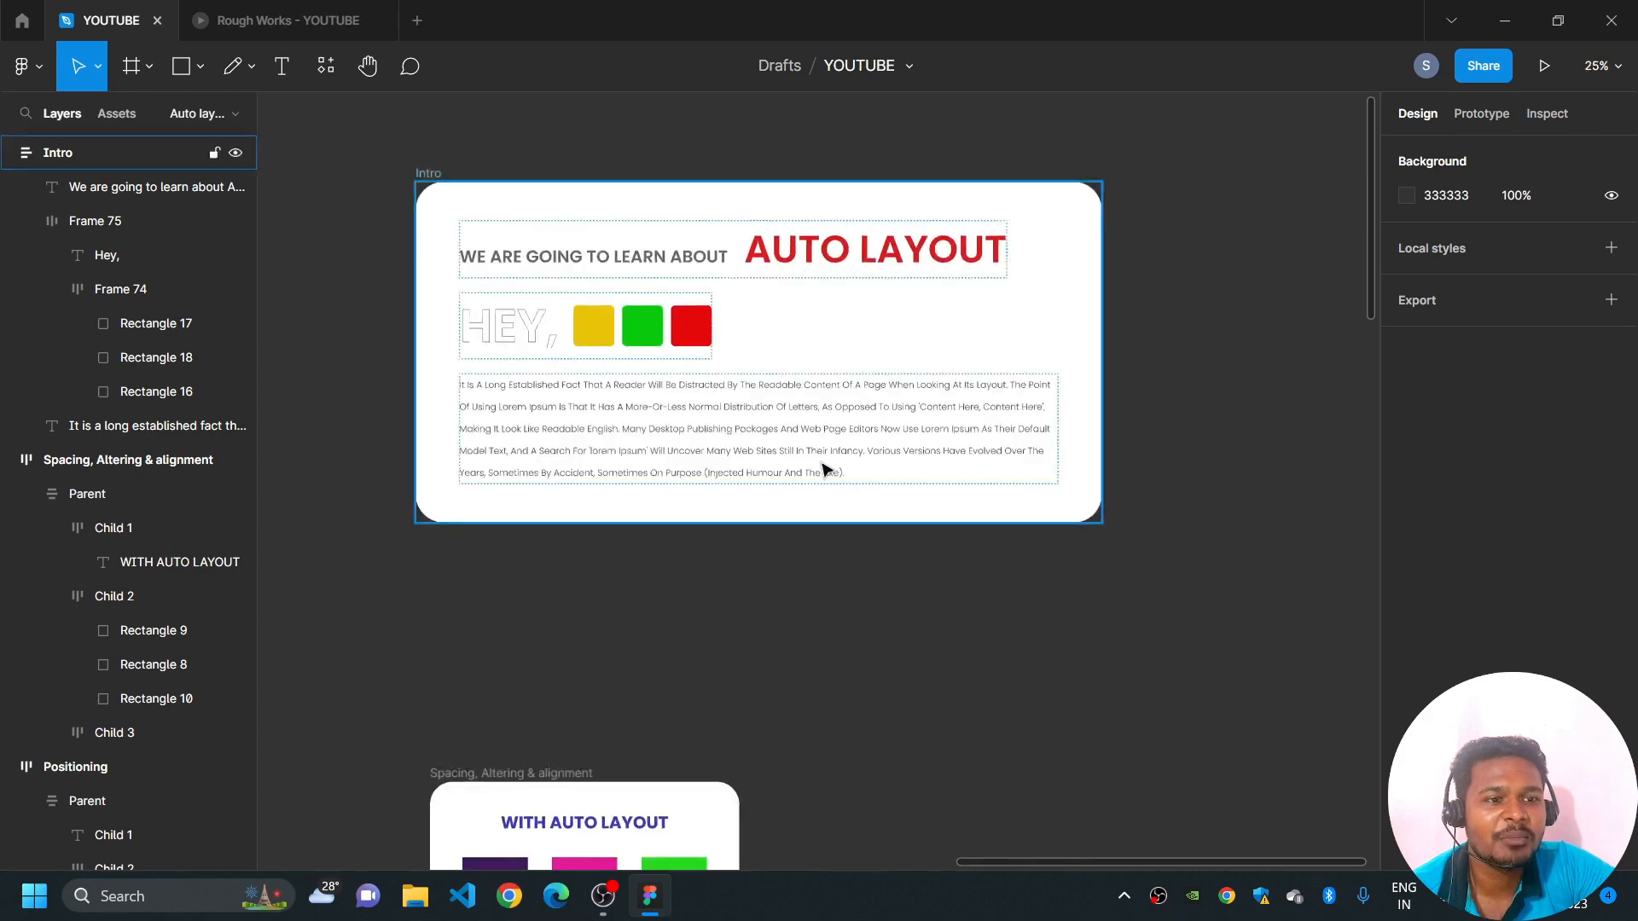
scroll(848, 413, down, 2)
drag(838, 540, 830, 520)
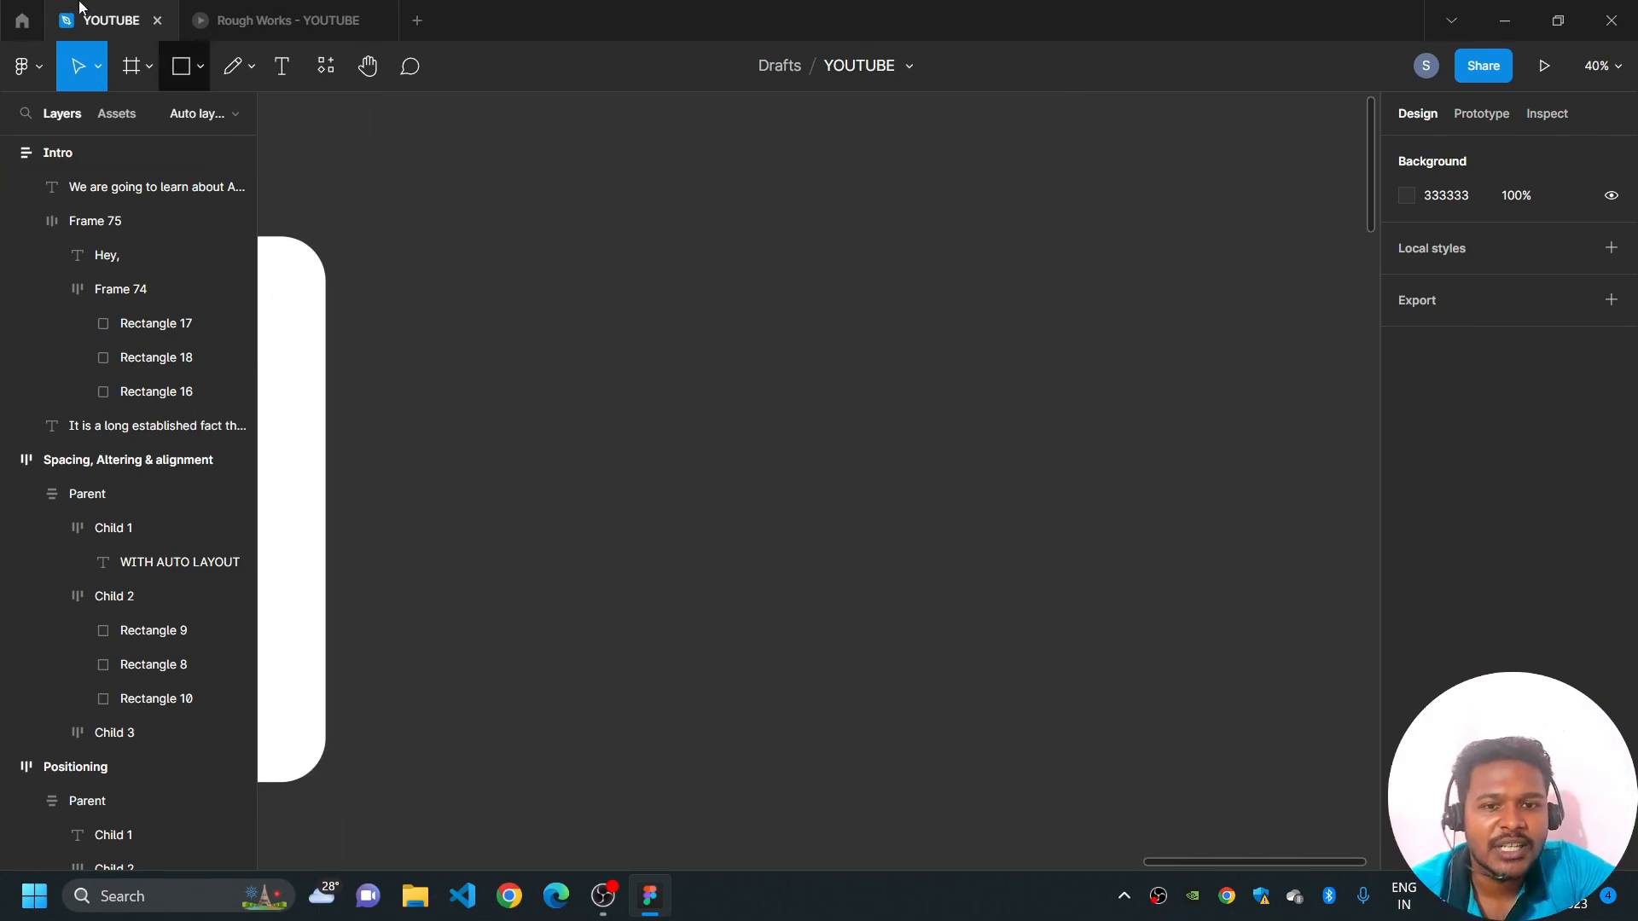
click(131, 65)
drag(449, 332, 1084, 750)
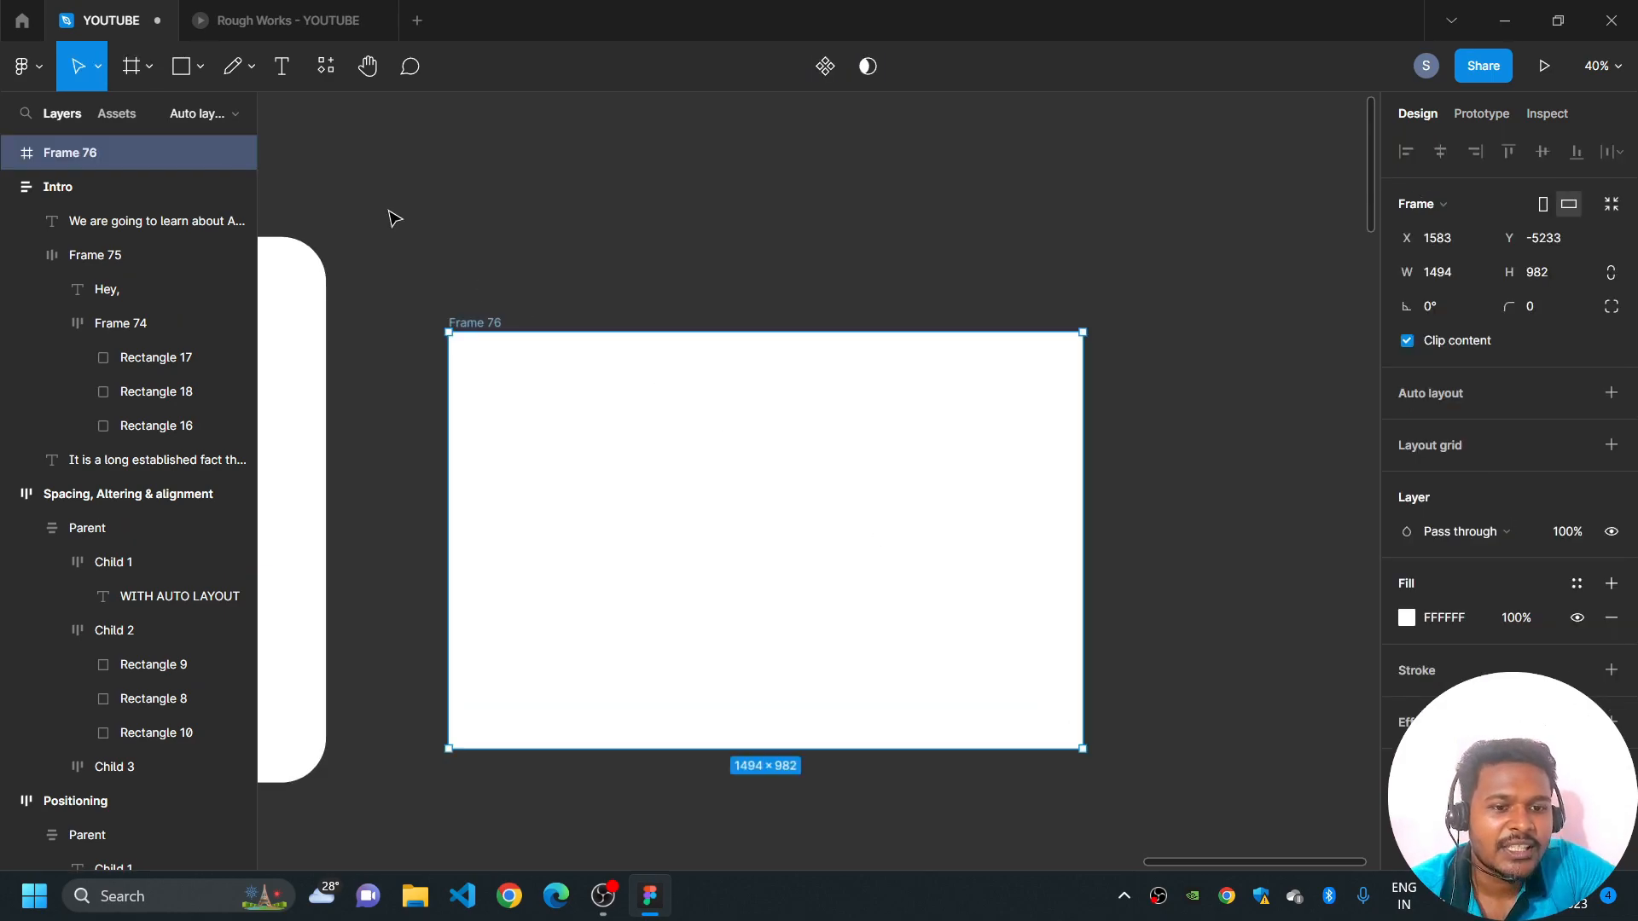
- Rename the new frame as Container
click(478, 309)
click(479, 326)
double_click(478, 322)
text(Parfe)
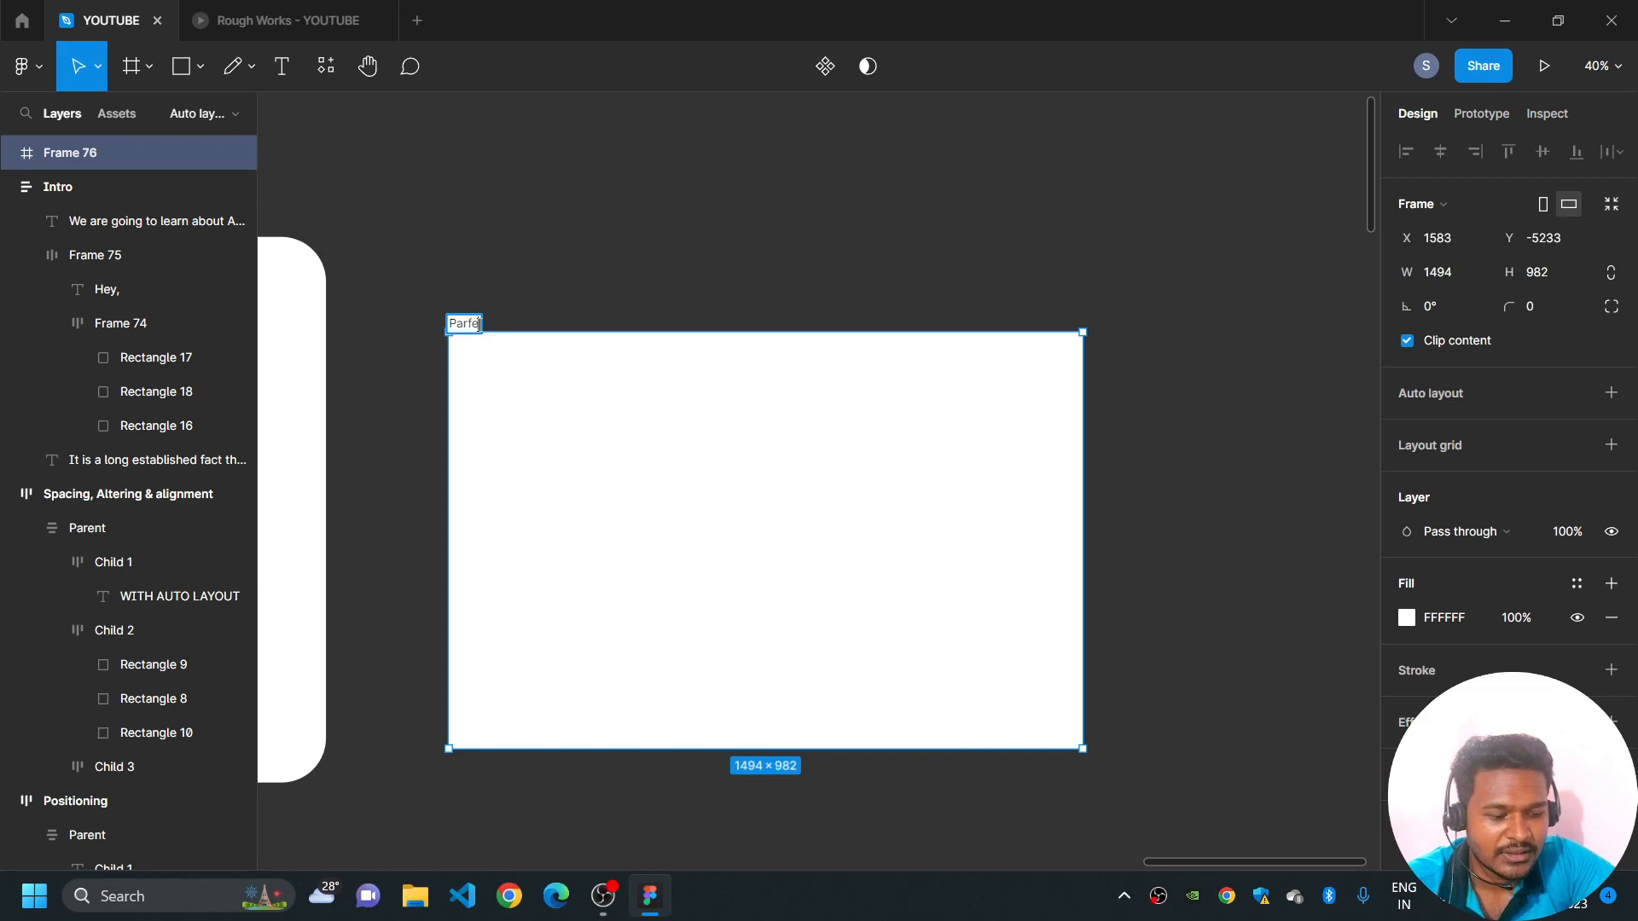
key(BackSpace)
key(BackSpace)
key(BackSpace)
key(BackSpace)
key(BackSpace)
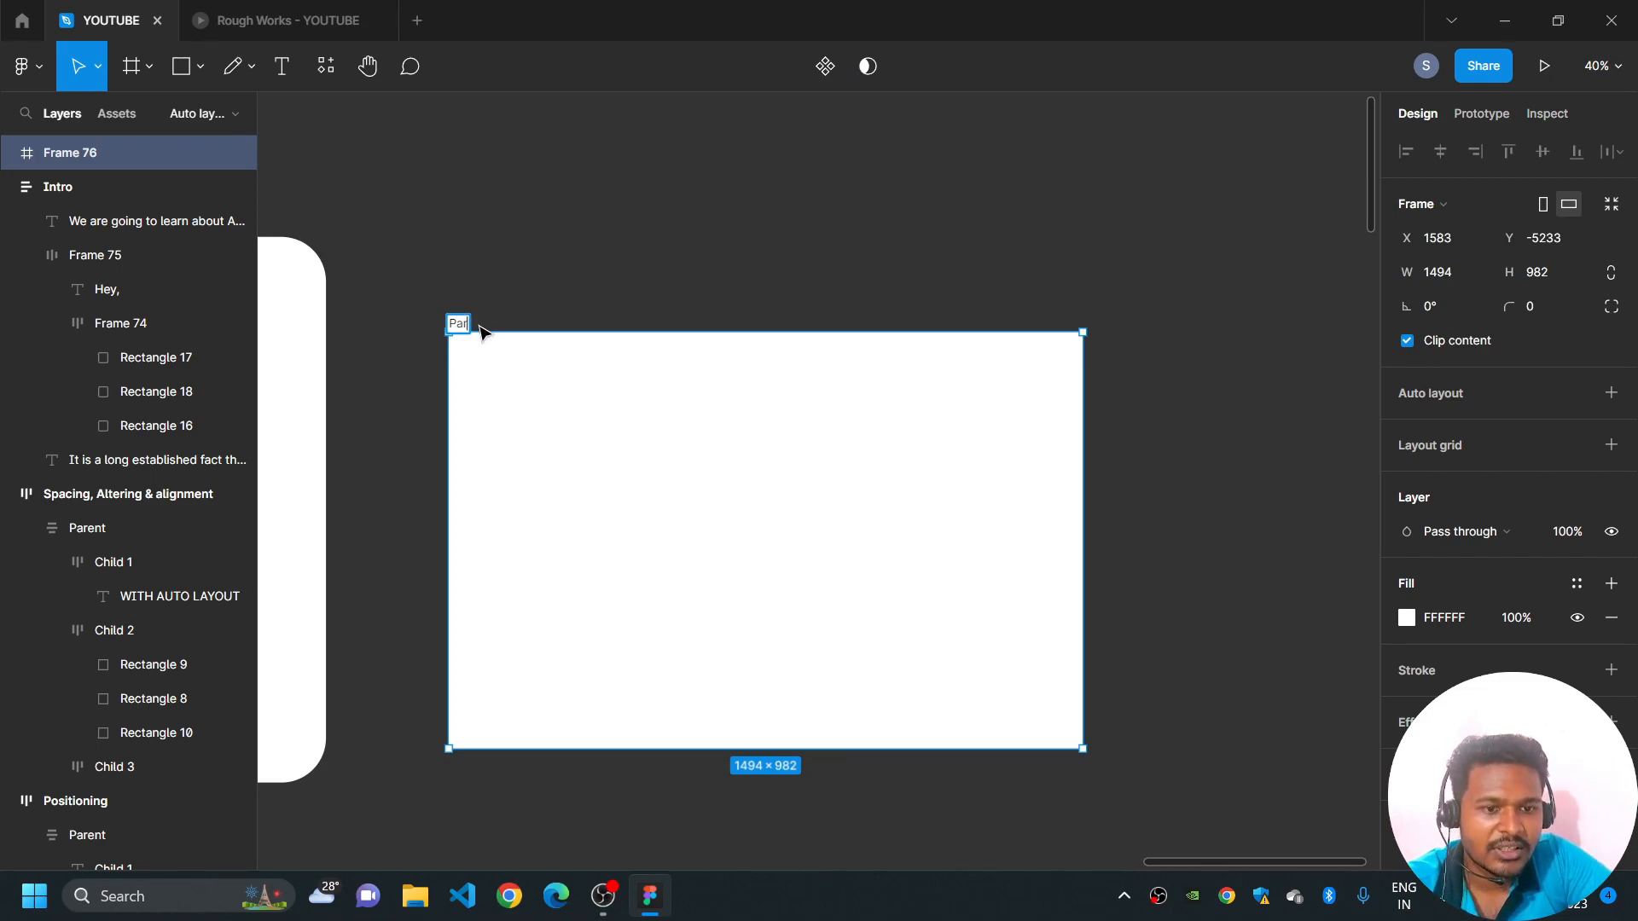
text(Container)
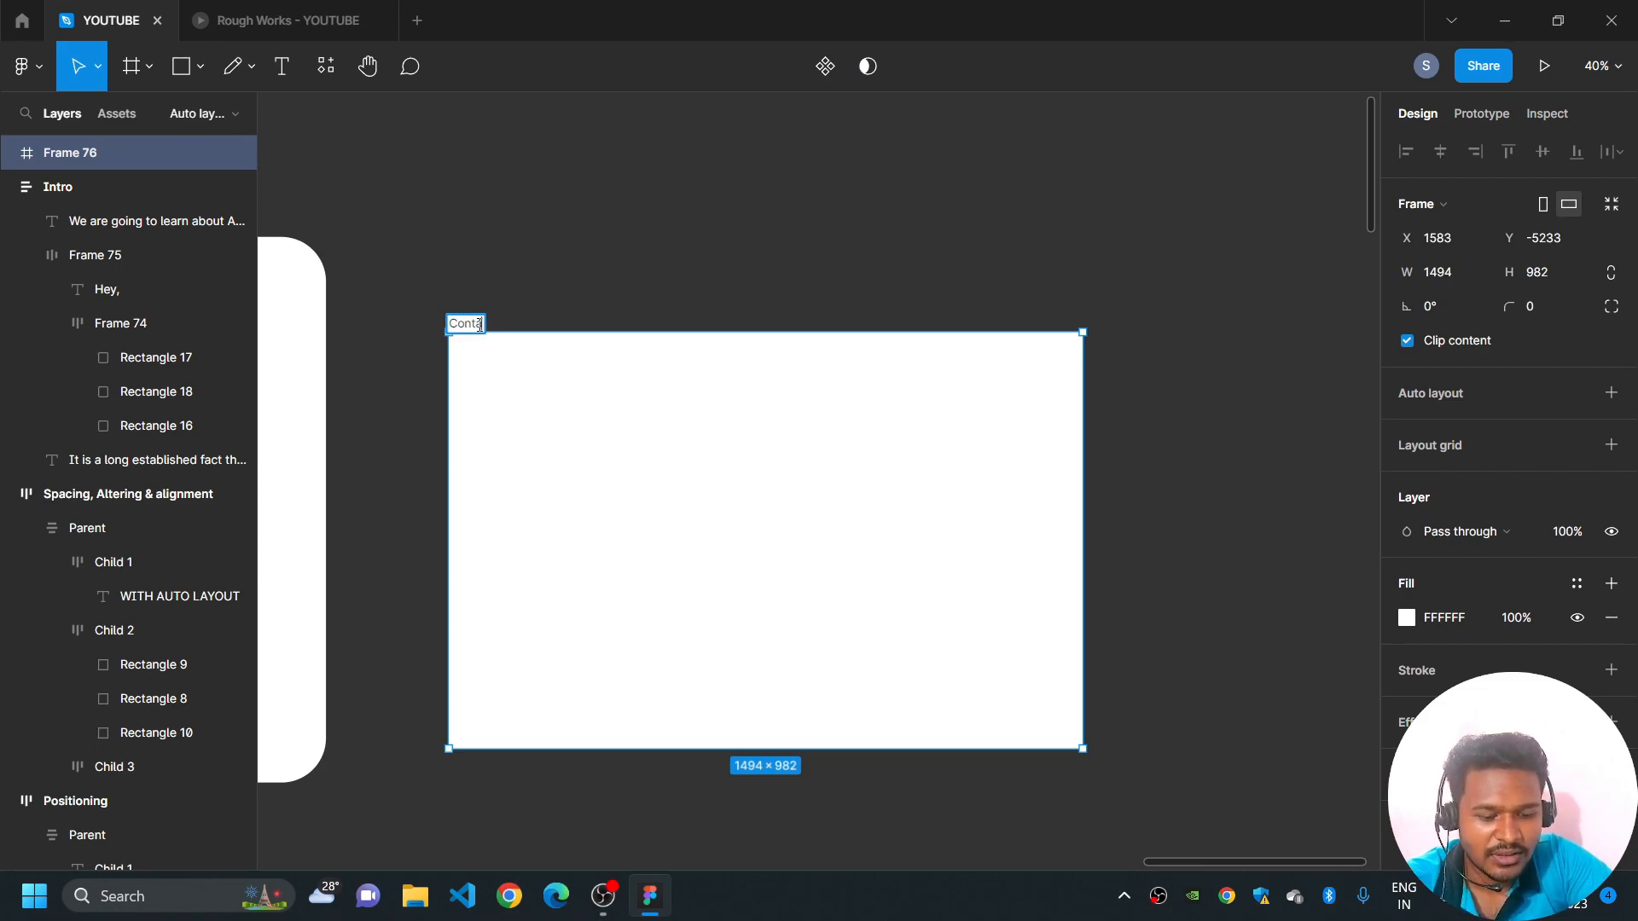
click(579, 304)
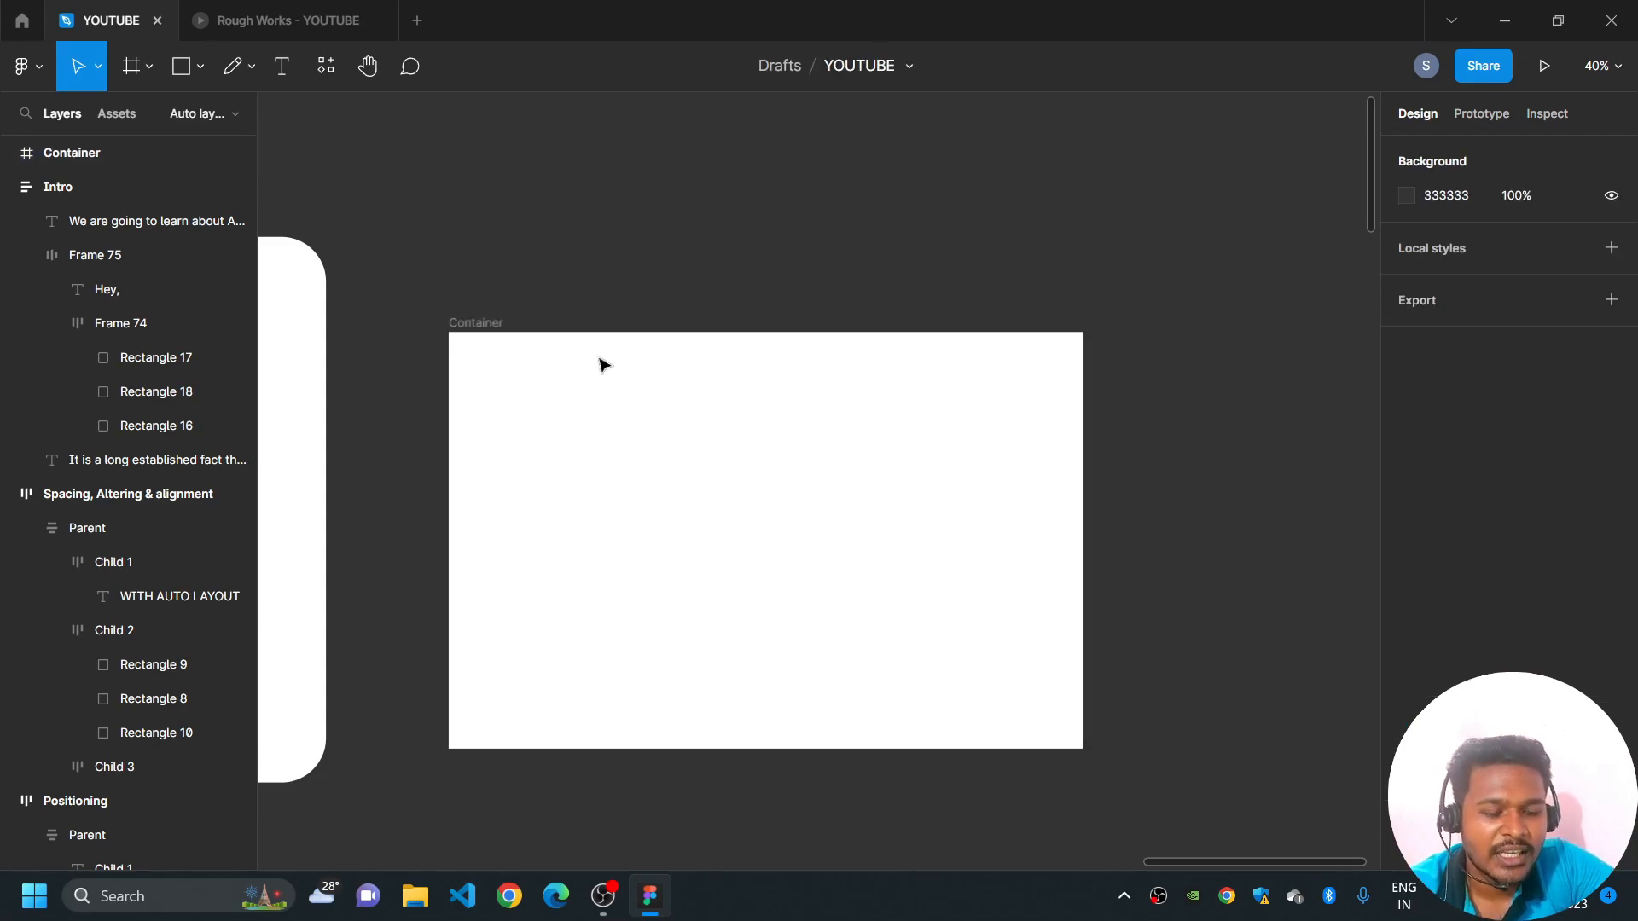
- Create a centred row of four 115 × 128 rectangles in dark red, purple, green and orange inside Container, spaced 38 apart
scroll(707, 446, down, 1)
scroll(627, 461, up, 1)
scroll(627, 462, up, 1)
key(r)
mouse_move(518, 458)
mouse_down()
mouse_move(577, 523)
mouse_move(643, 499)
mouse_up()
key(ctrl+d)
key(ctrl+d)
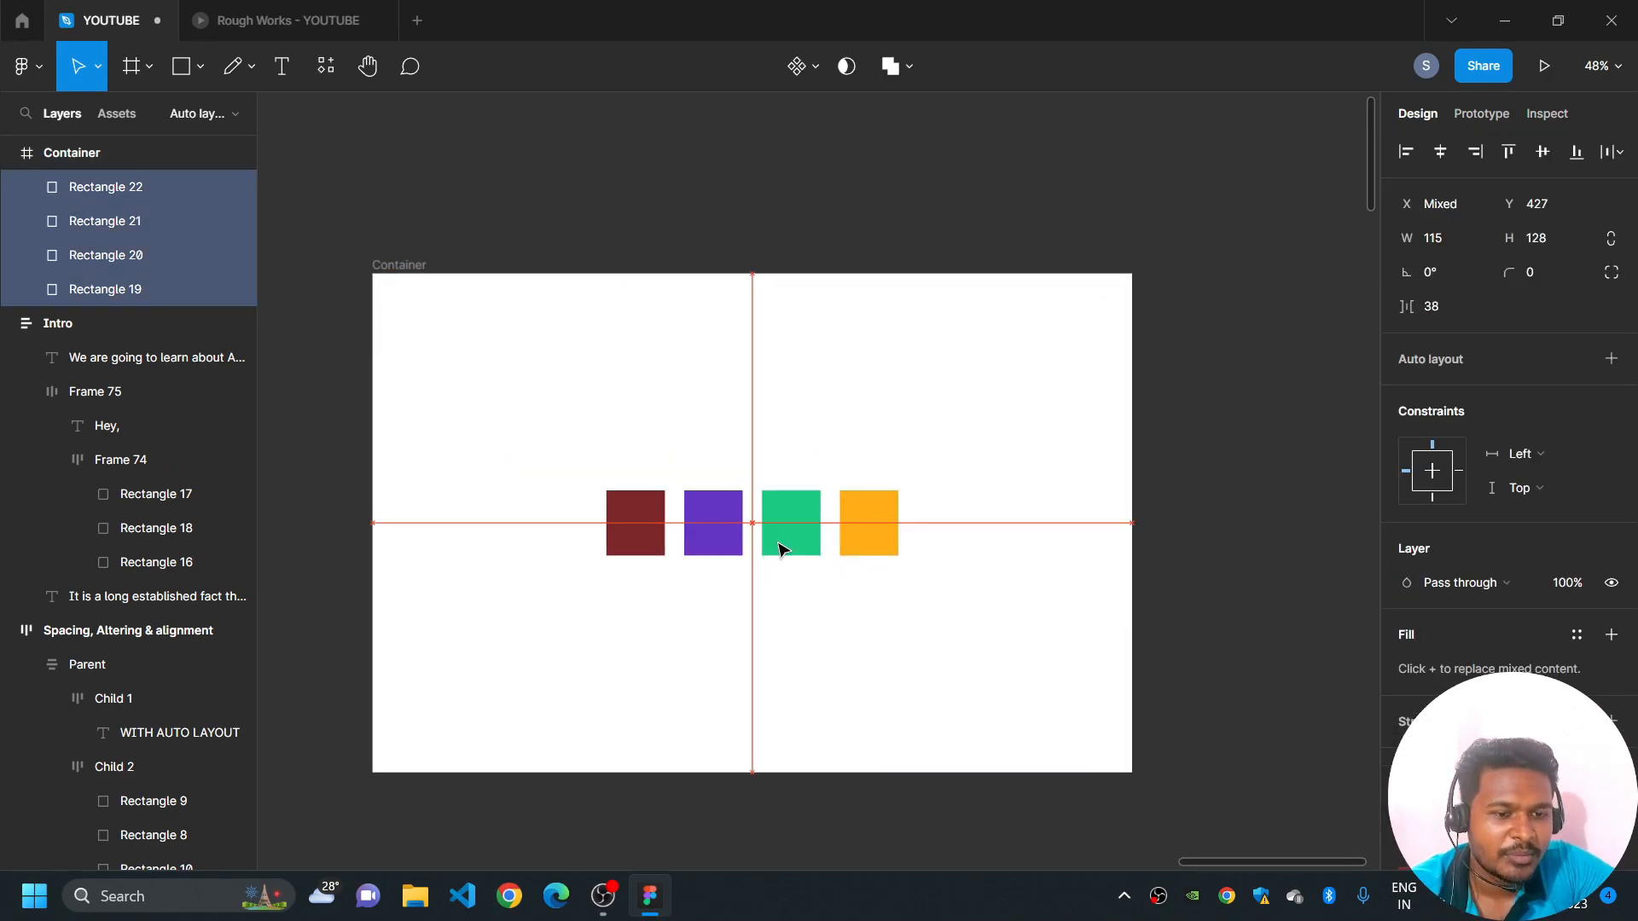
drag(779, 541, 779, 538)
key(Escape)
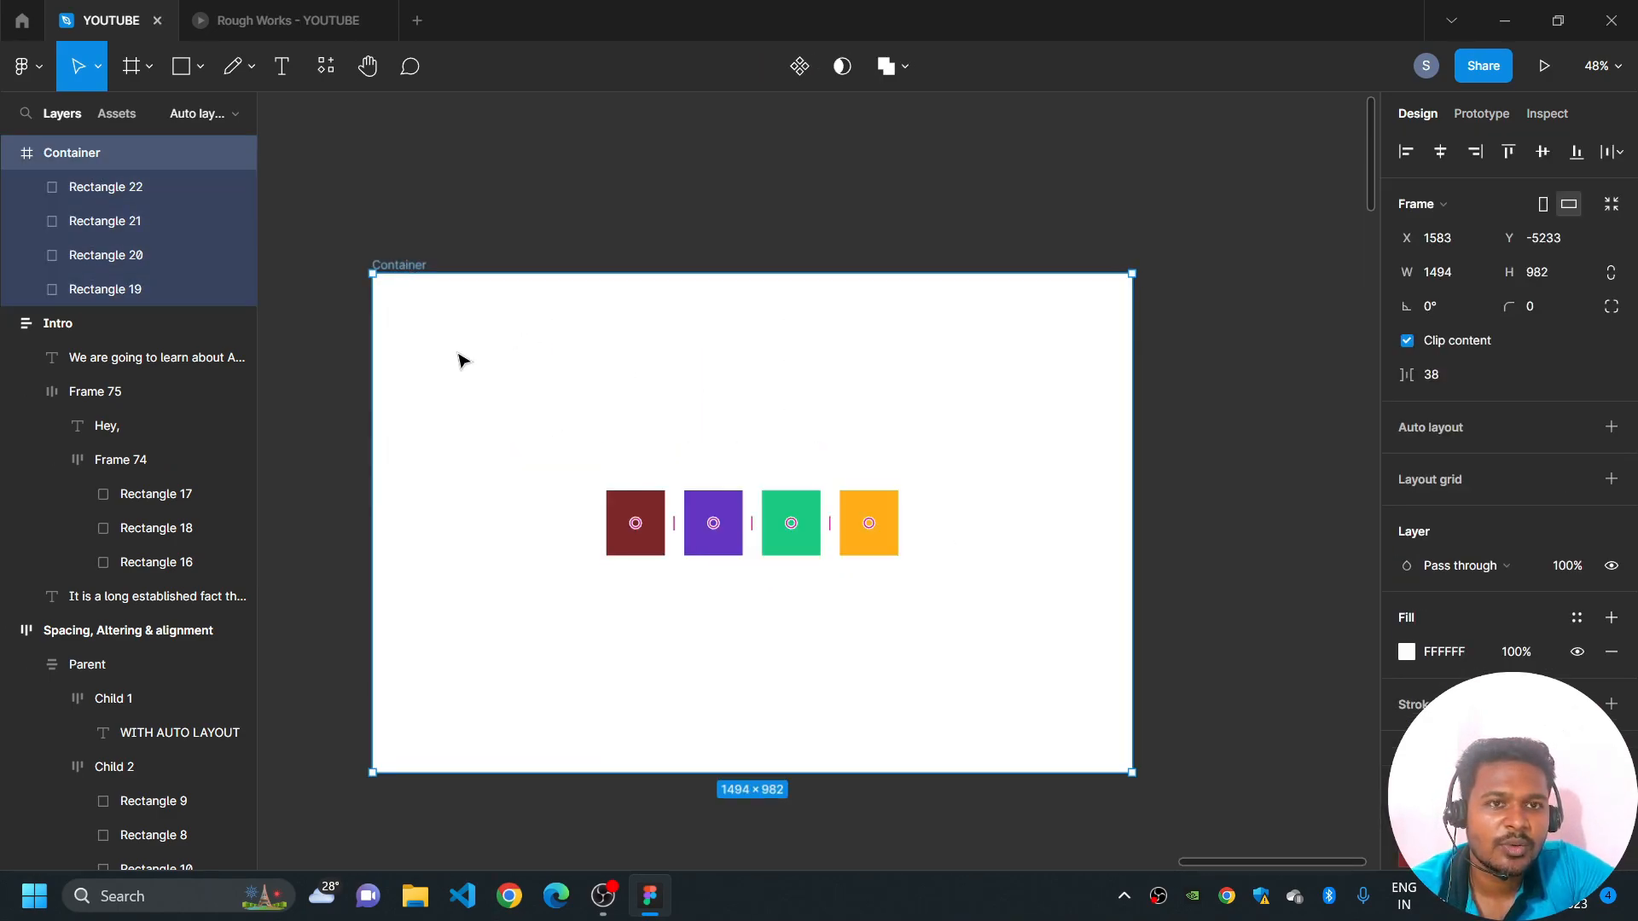
- Shift the purple, green and orange rectangles out of line so that the row has uneven positions and gaps
drag(713, 546, 775, 561)
click(872, 535)
drag(870, 538, 846, 527)
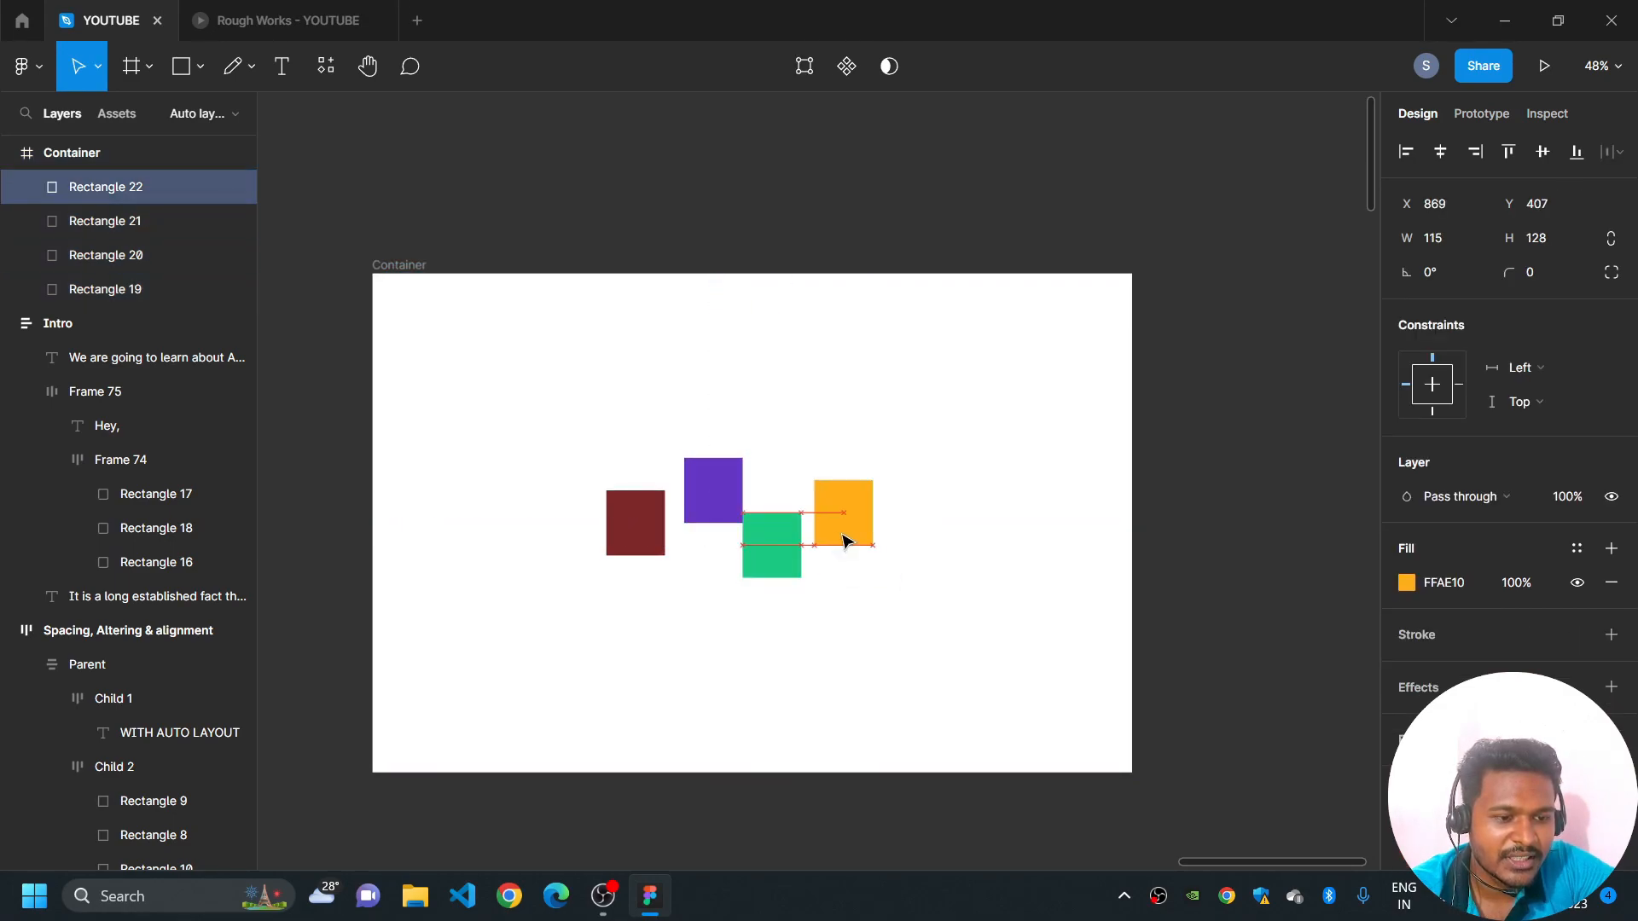
click(1188, 476)
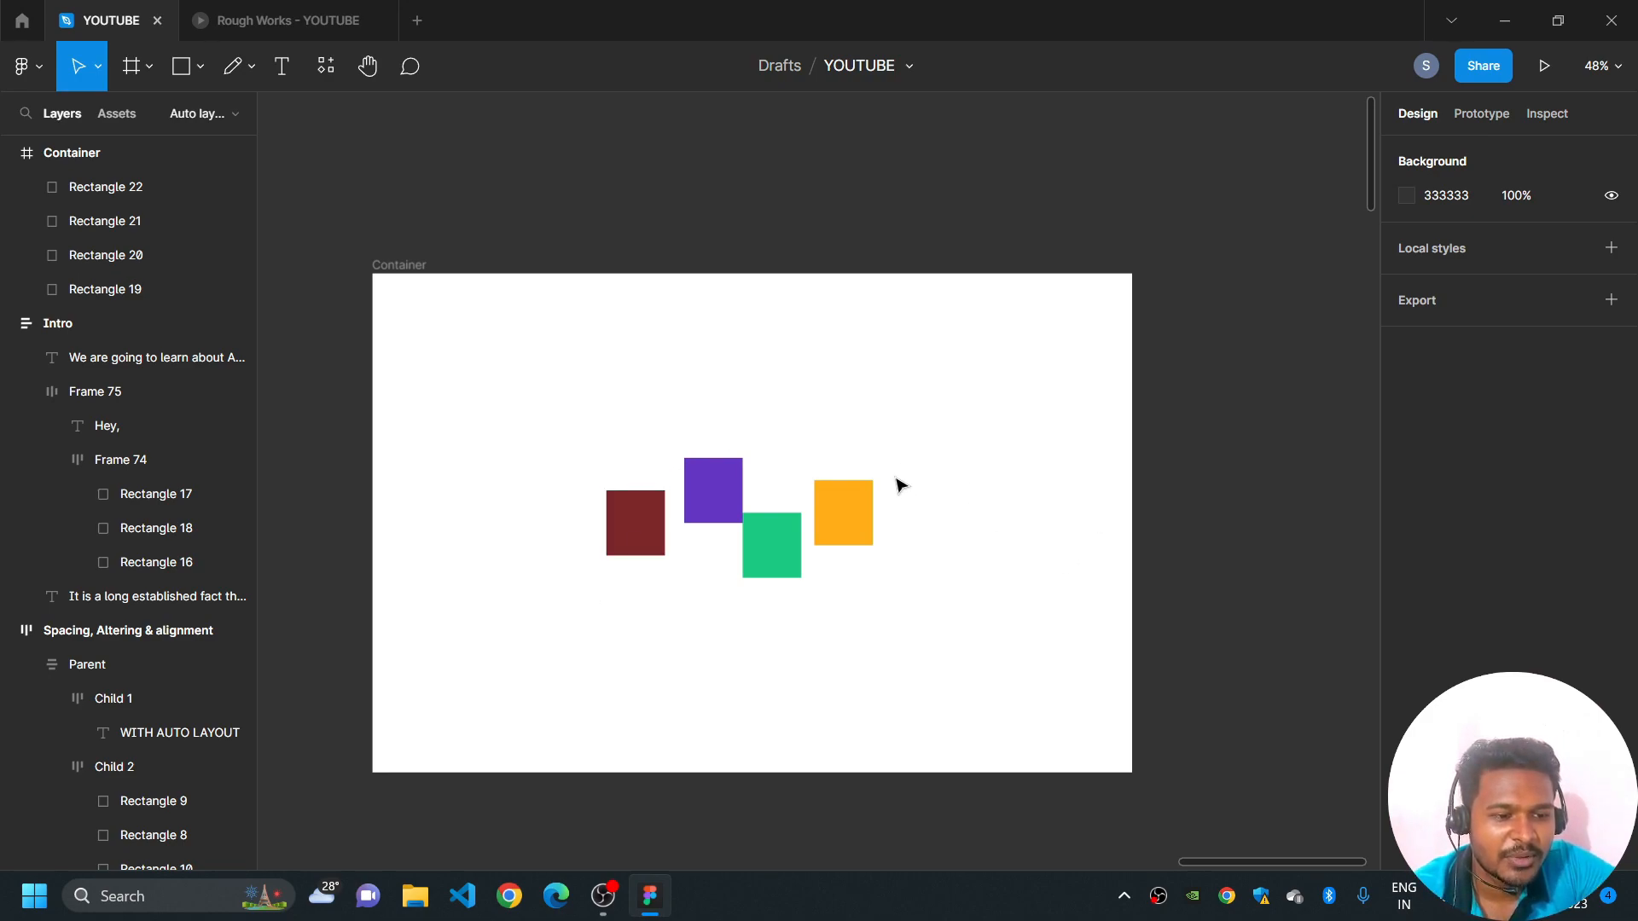
- Try to realign the purple, green and orange rectangles into an even row by hand, and undo the moves
drag(715, 494, 775, 534)
click(845, 529)
click(943, 460)
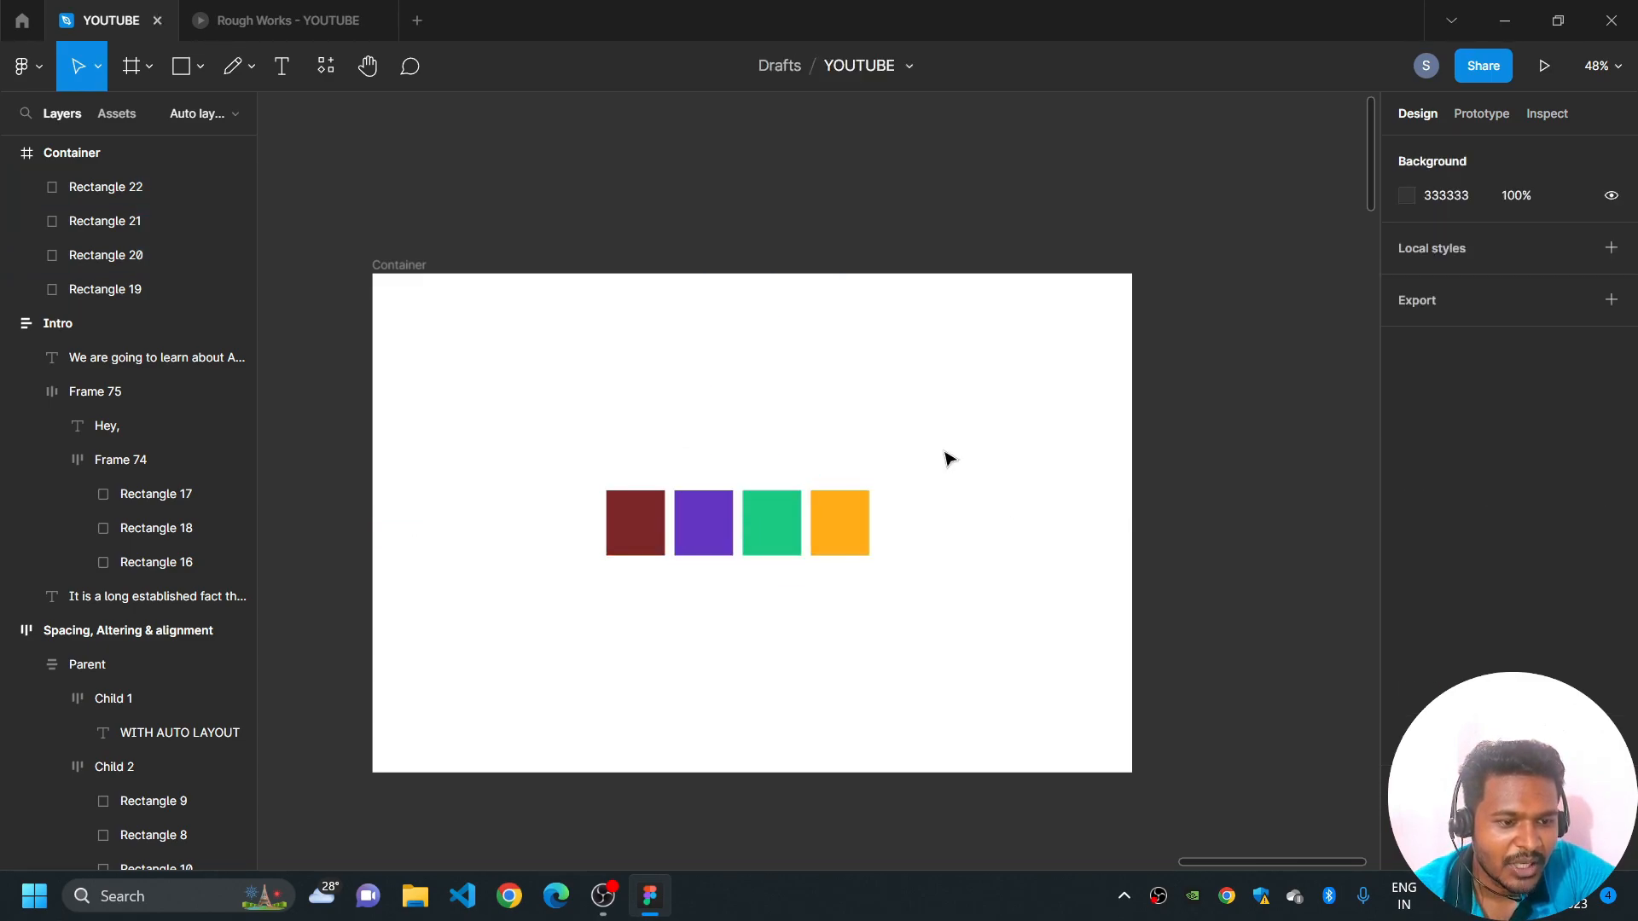
key(ctrl+z)
key(ctrl+z)
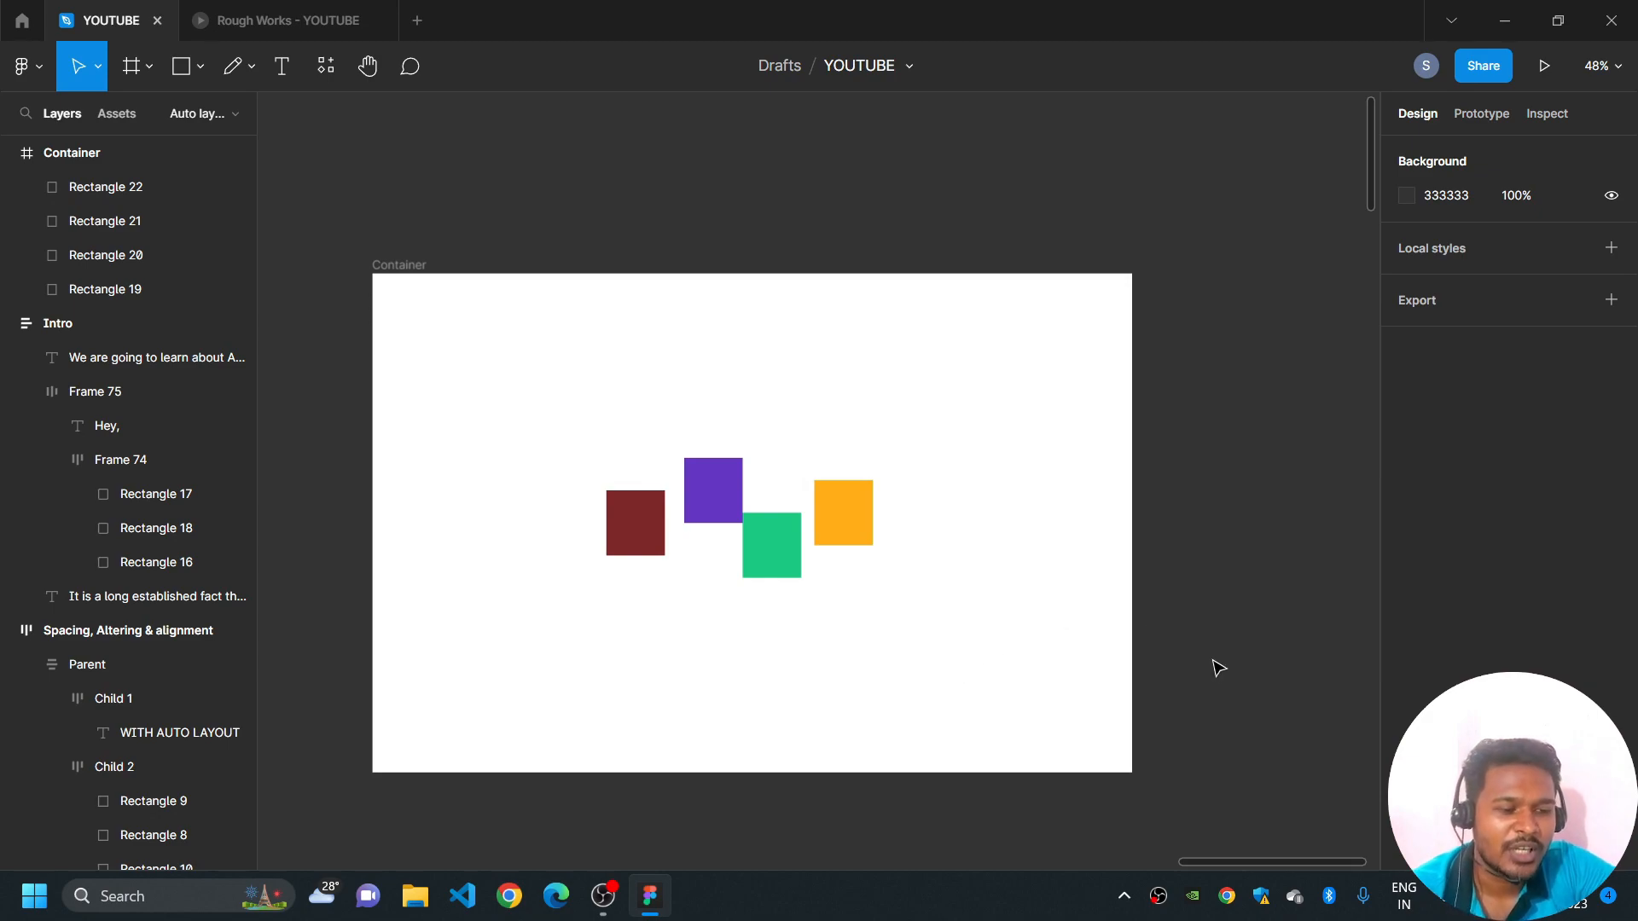
- Apply auto layout to the four rectangles and set the horizontal space between items to 100
drag(1088, 619, 563, 401)
key(shift+a)
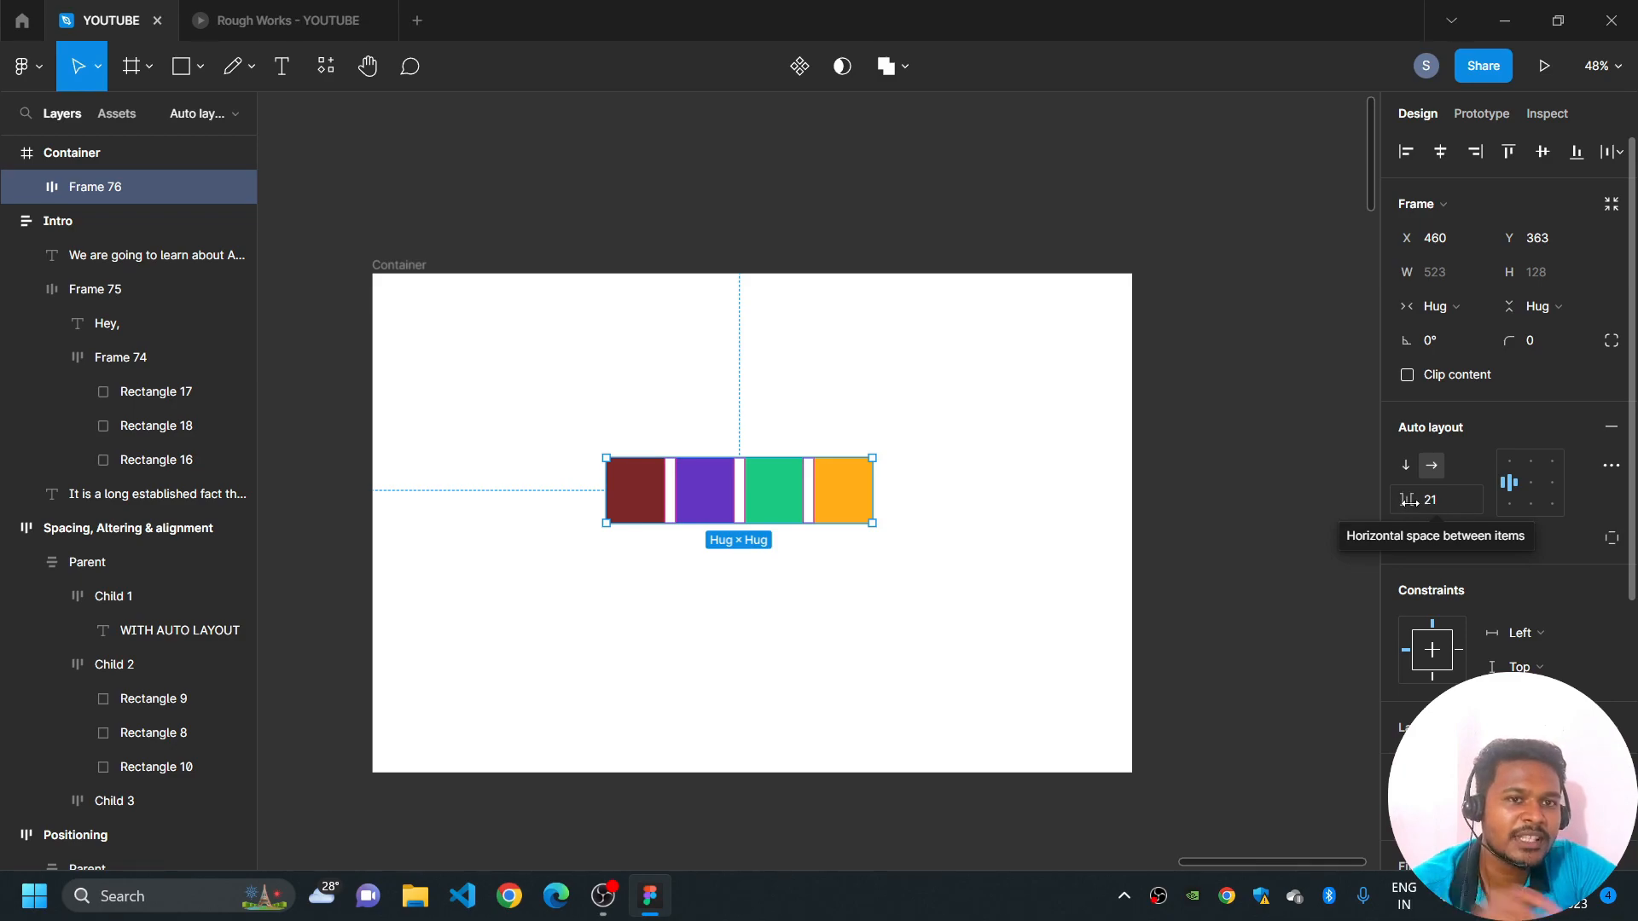
drag(1402, 500, 1576, 530)
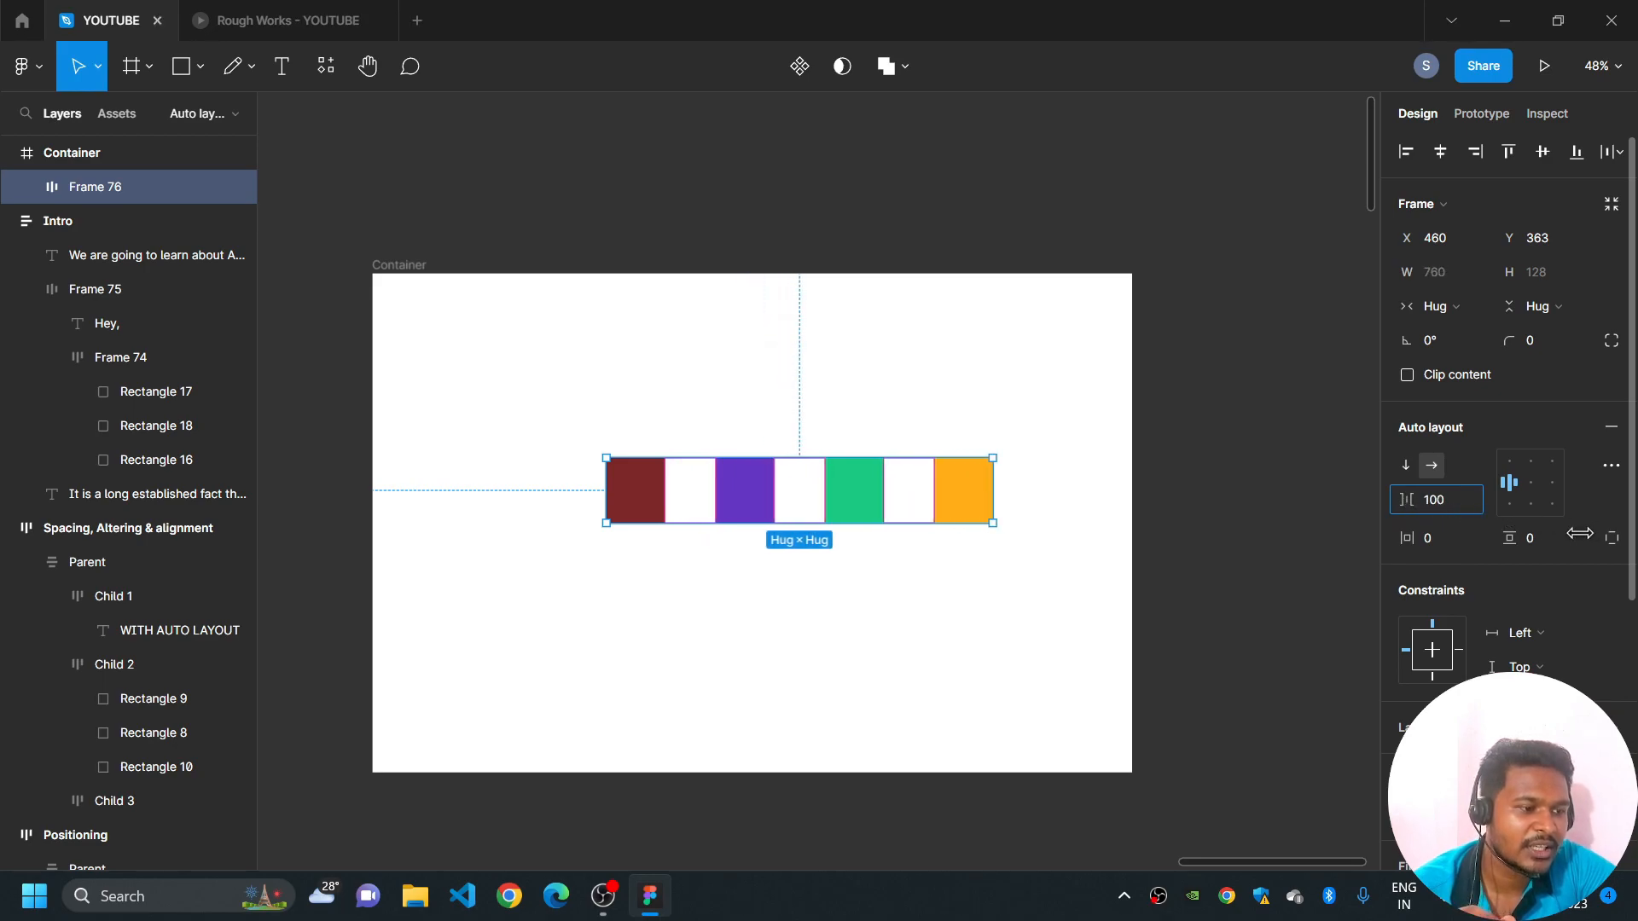
- Measure the gaps between the purple rectangle and its dark red and green neighbours
double_click(744, 487)
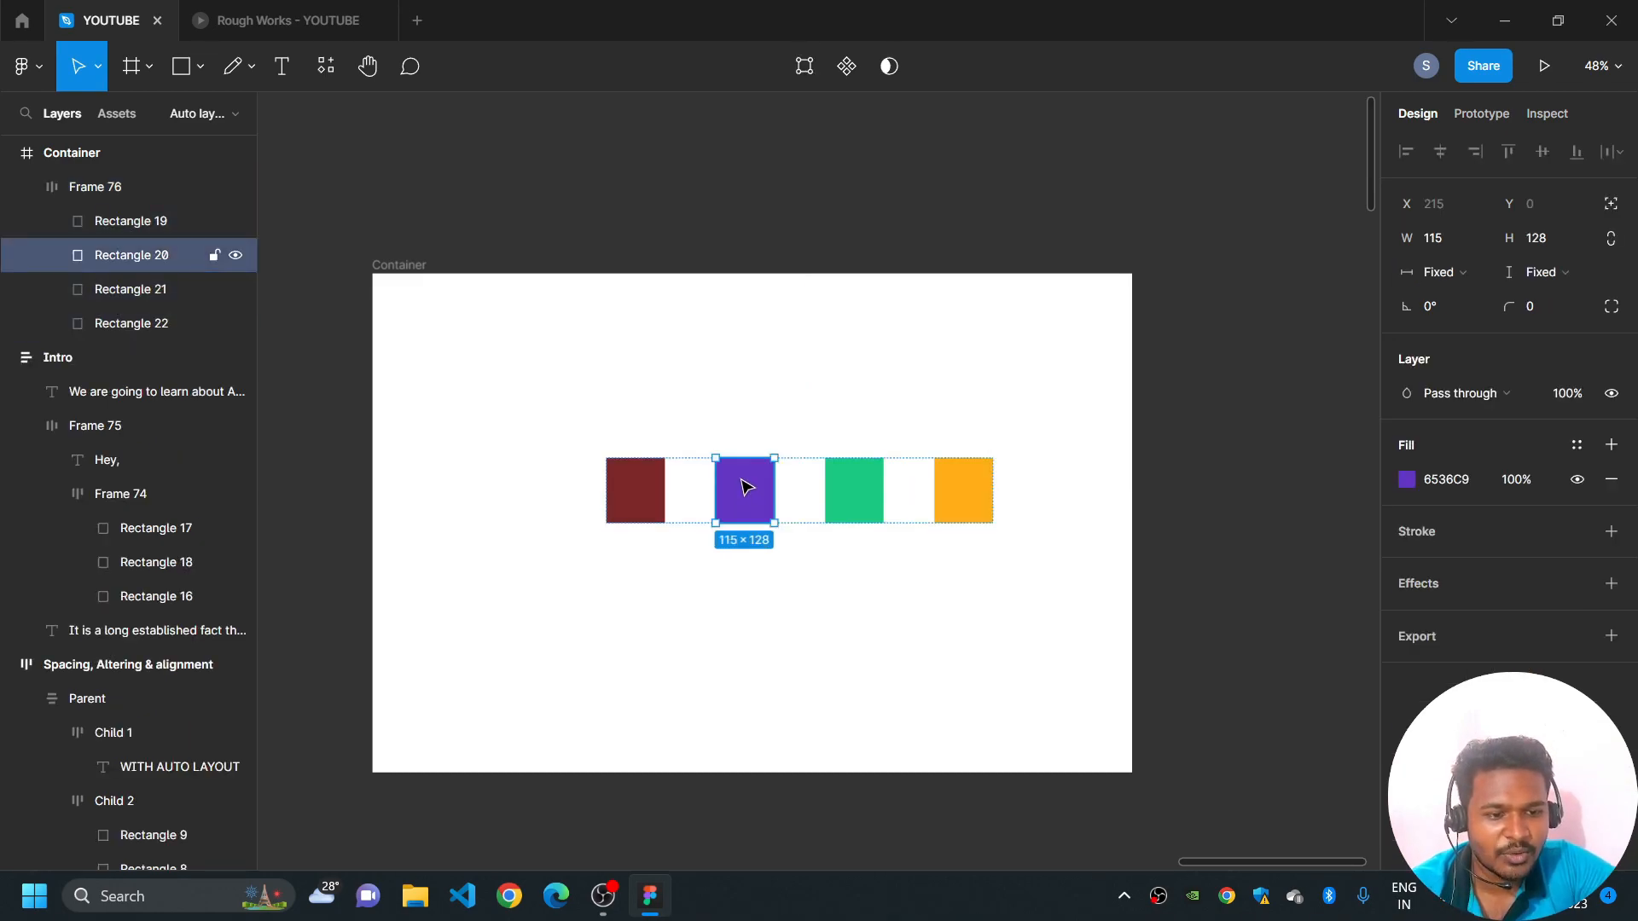
key(alt)
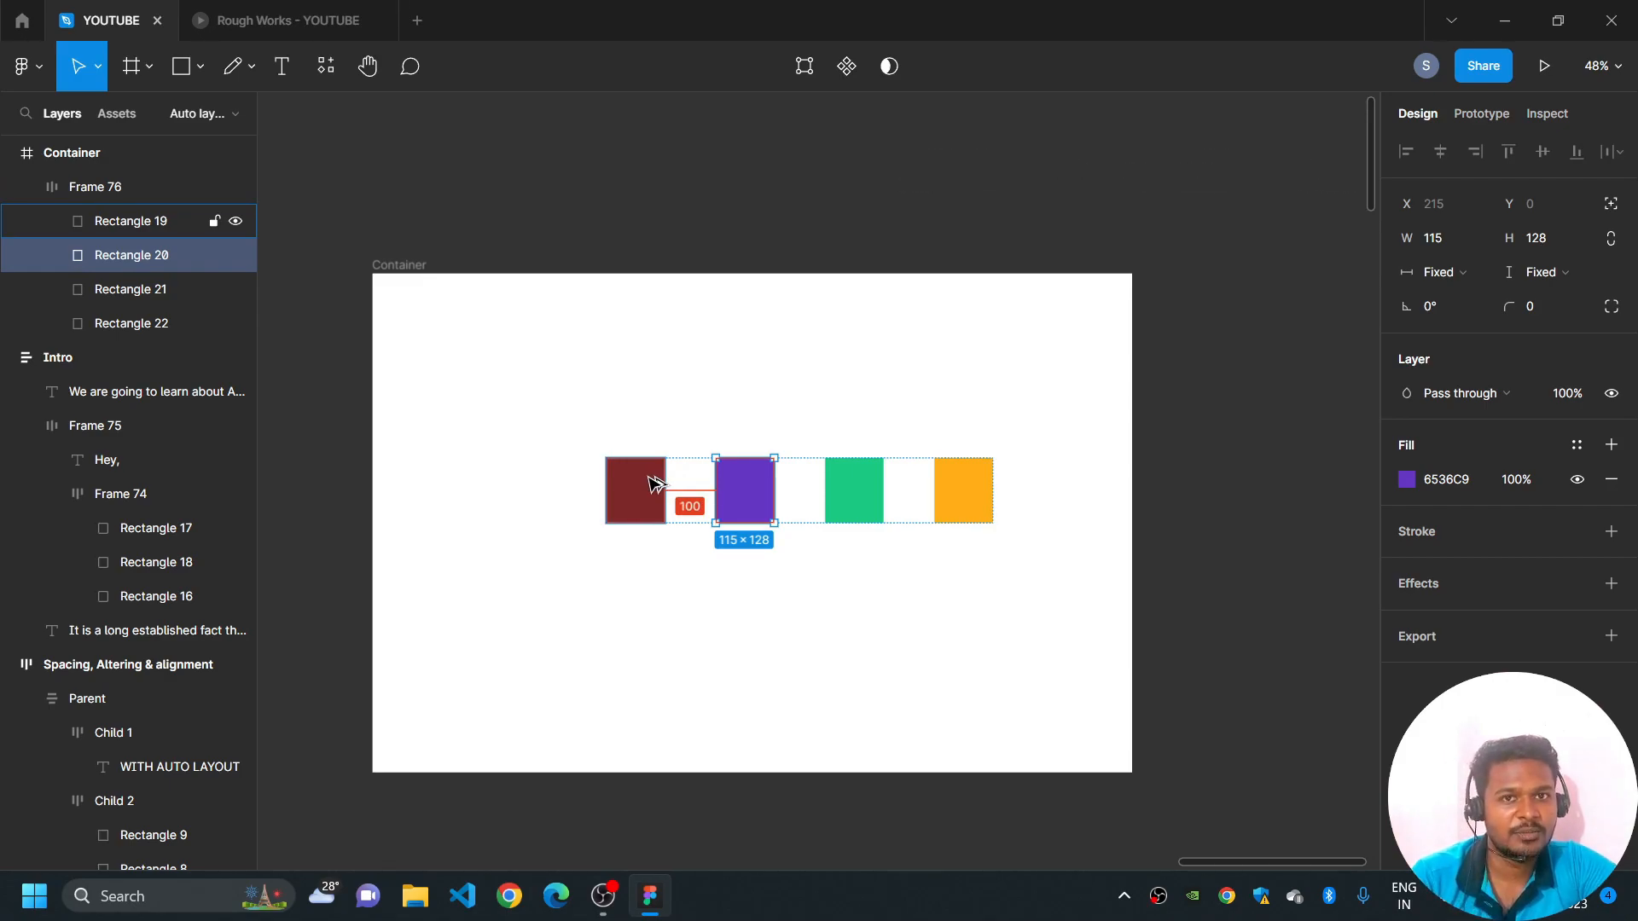
mouse_move(850, 491)
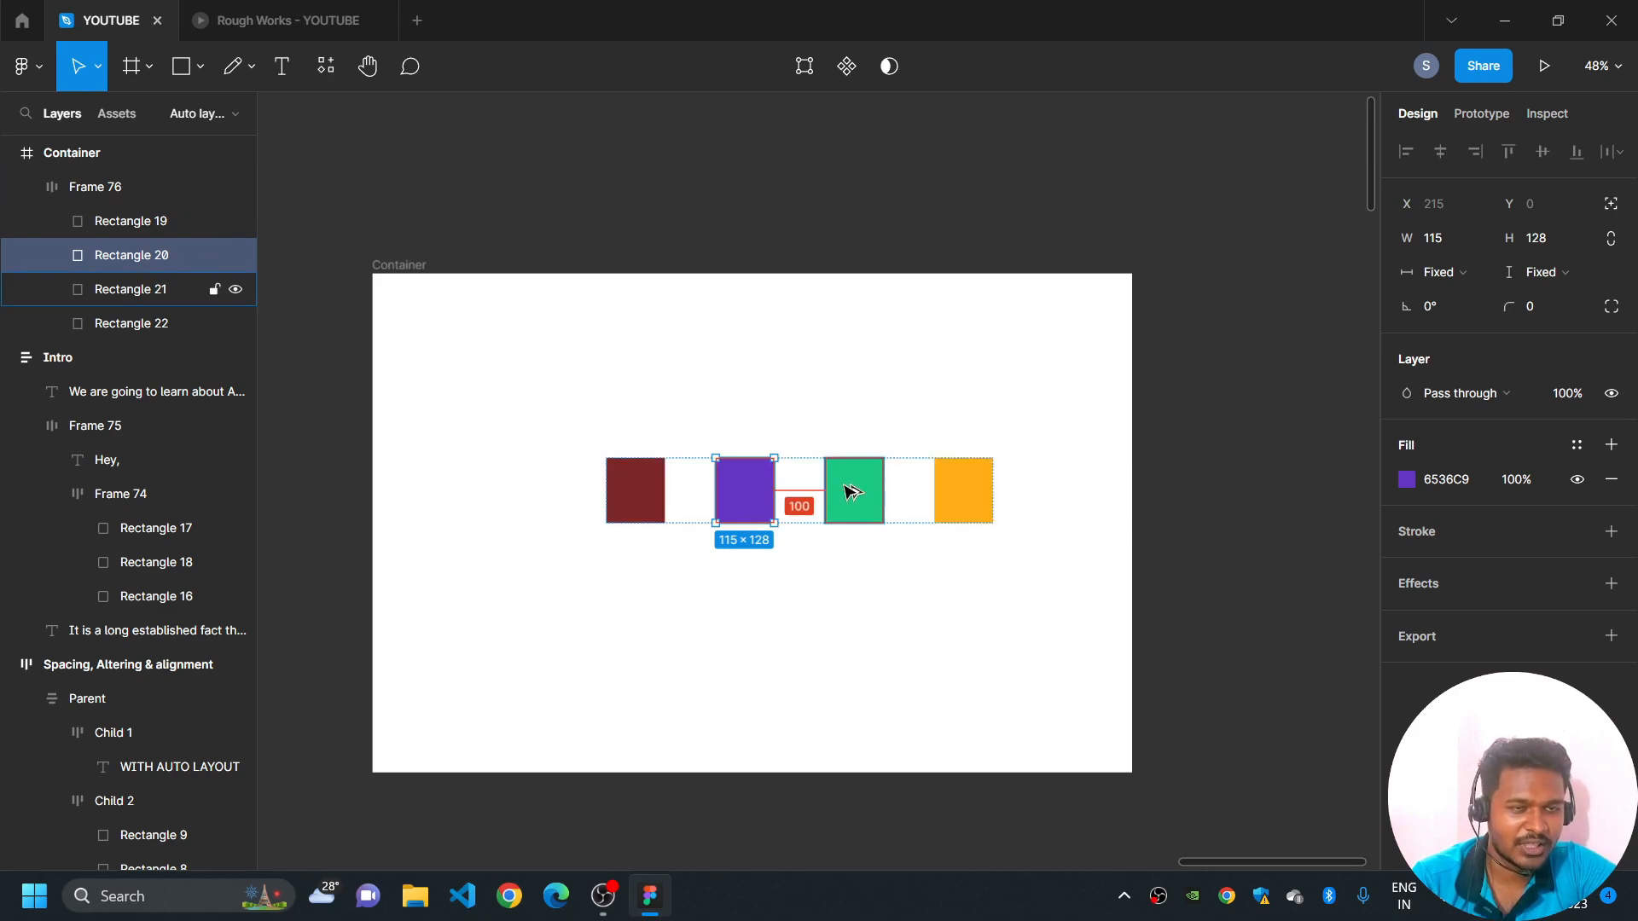
click(1144, 449)
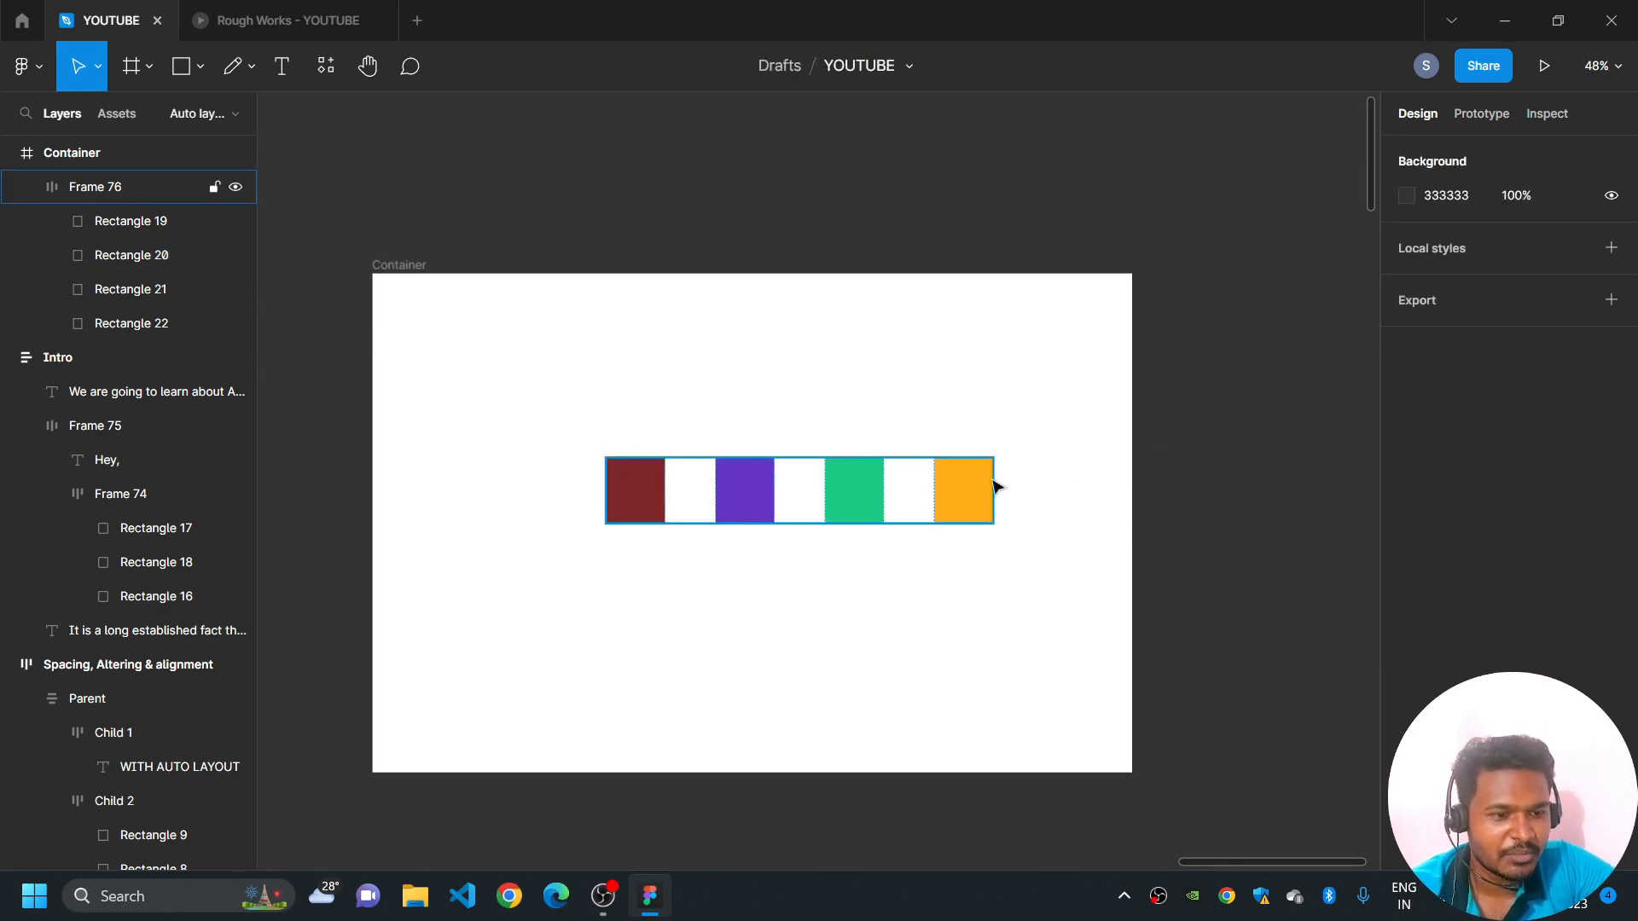
- Move the auto layout row to X 397, Y 427, vertically centred in Container
drag(856, 506, 824, 535)
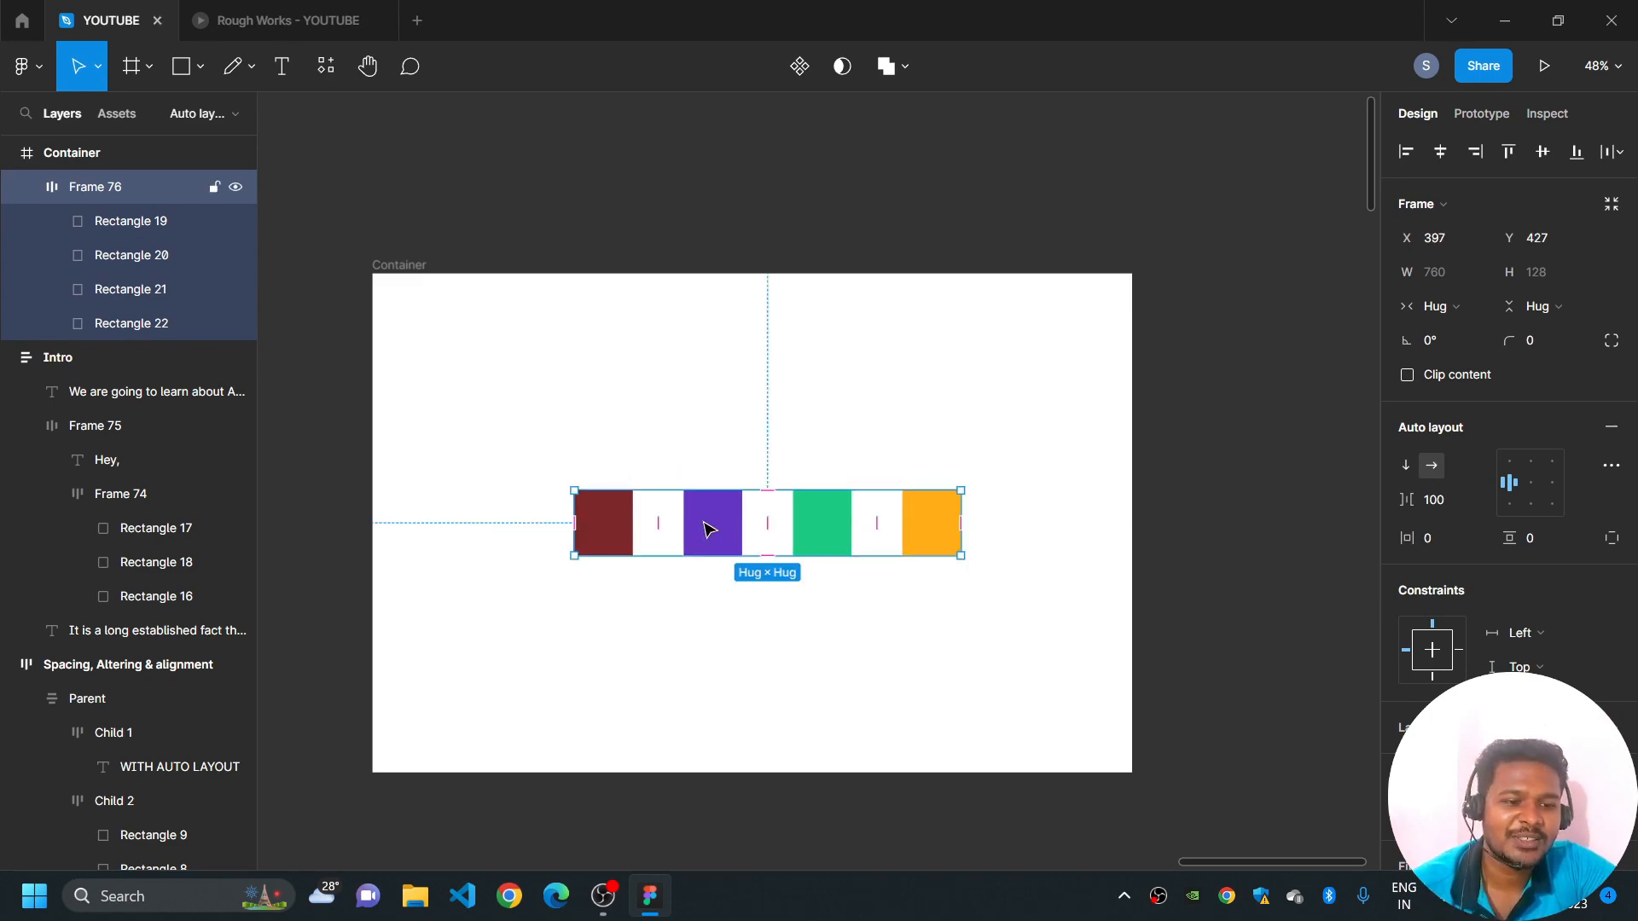
click(707, 530)
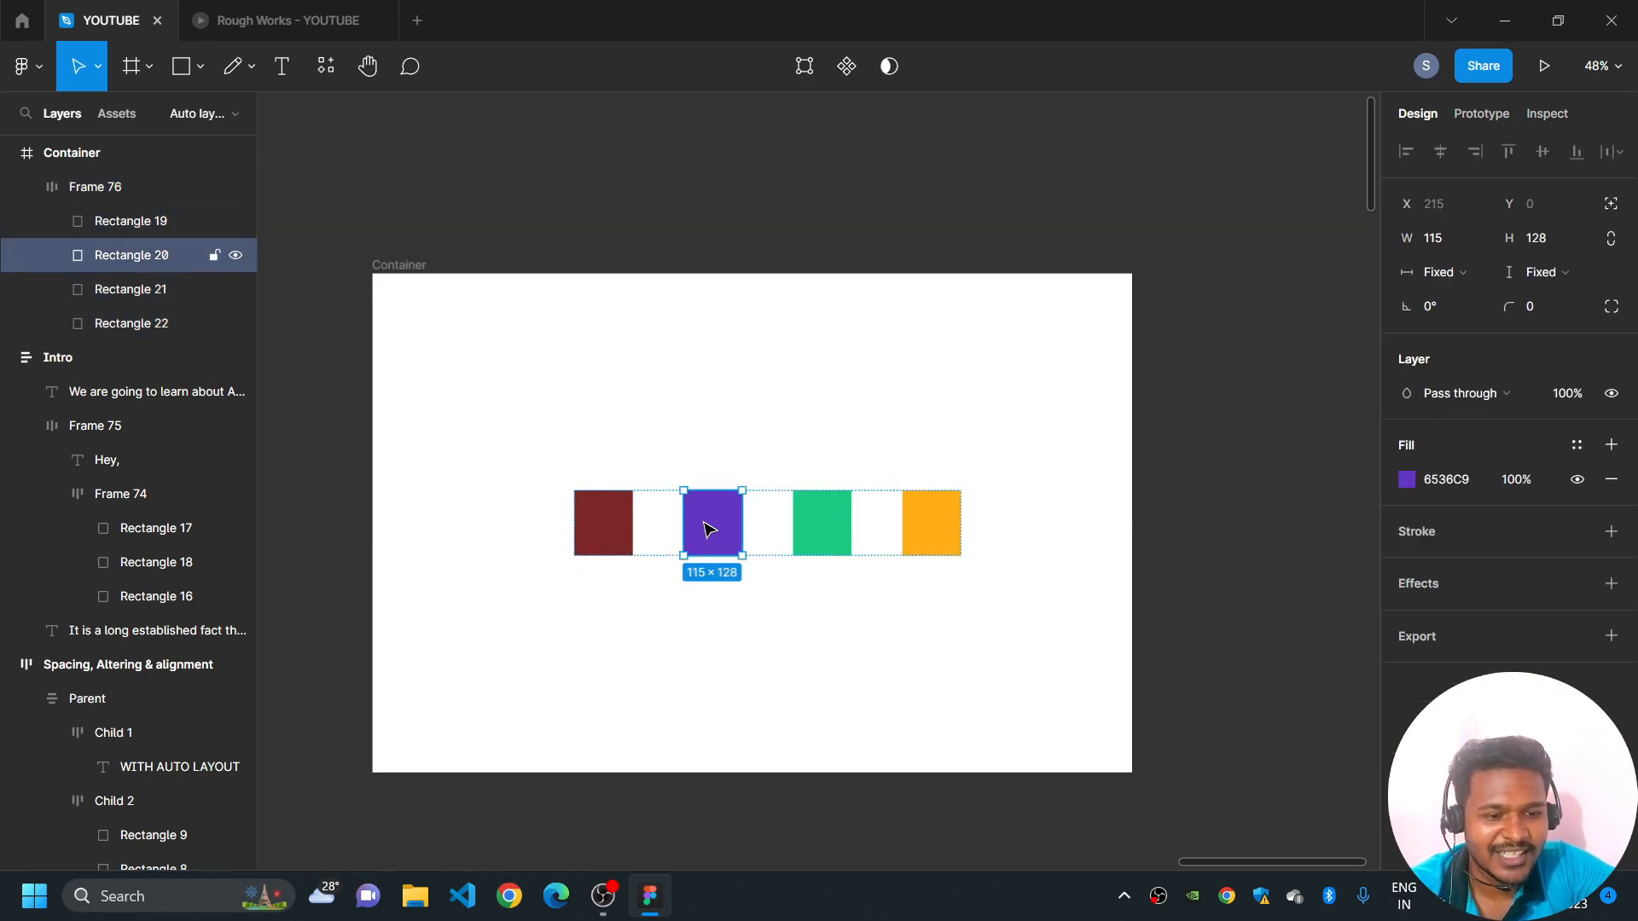
click(745, 446)
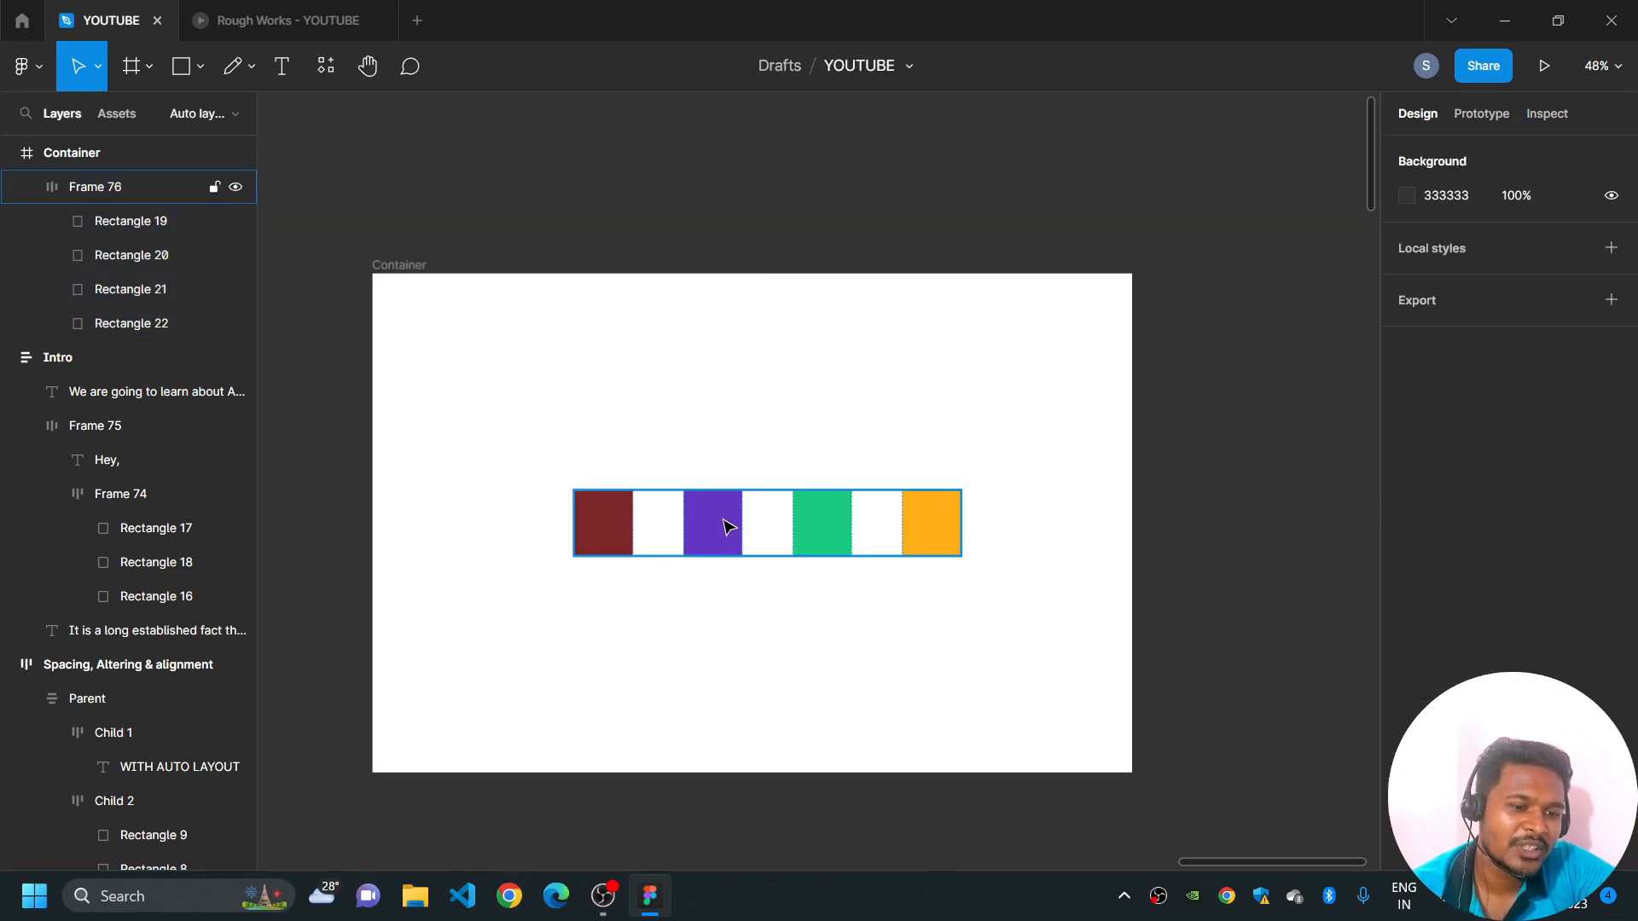
- Move the dark red rectangle one place to the right in the auto layout row, swapping it with the purple one
ctrl+click(625, 536)
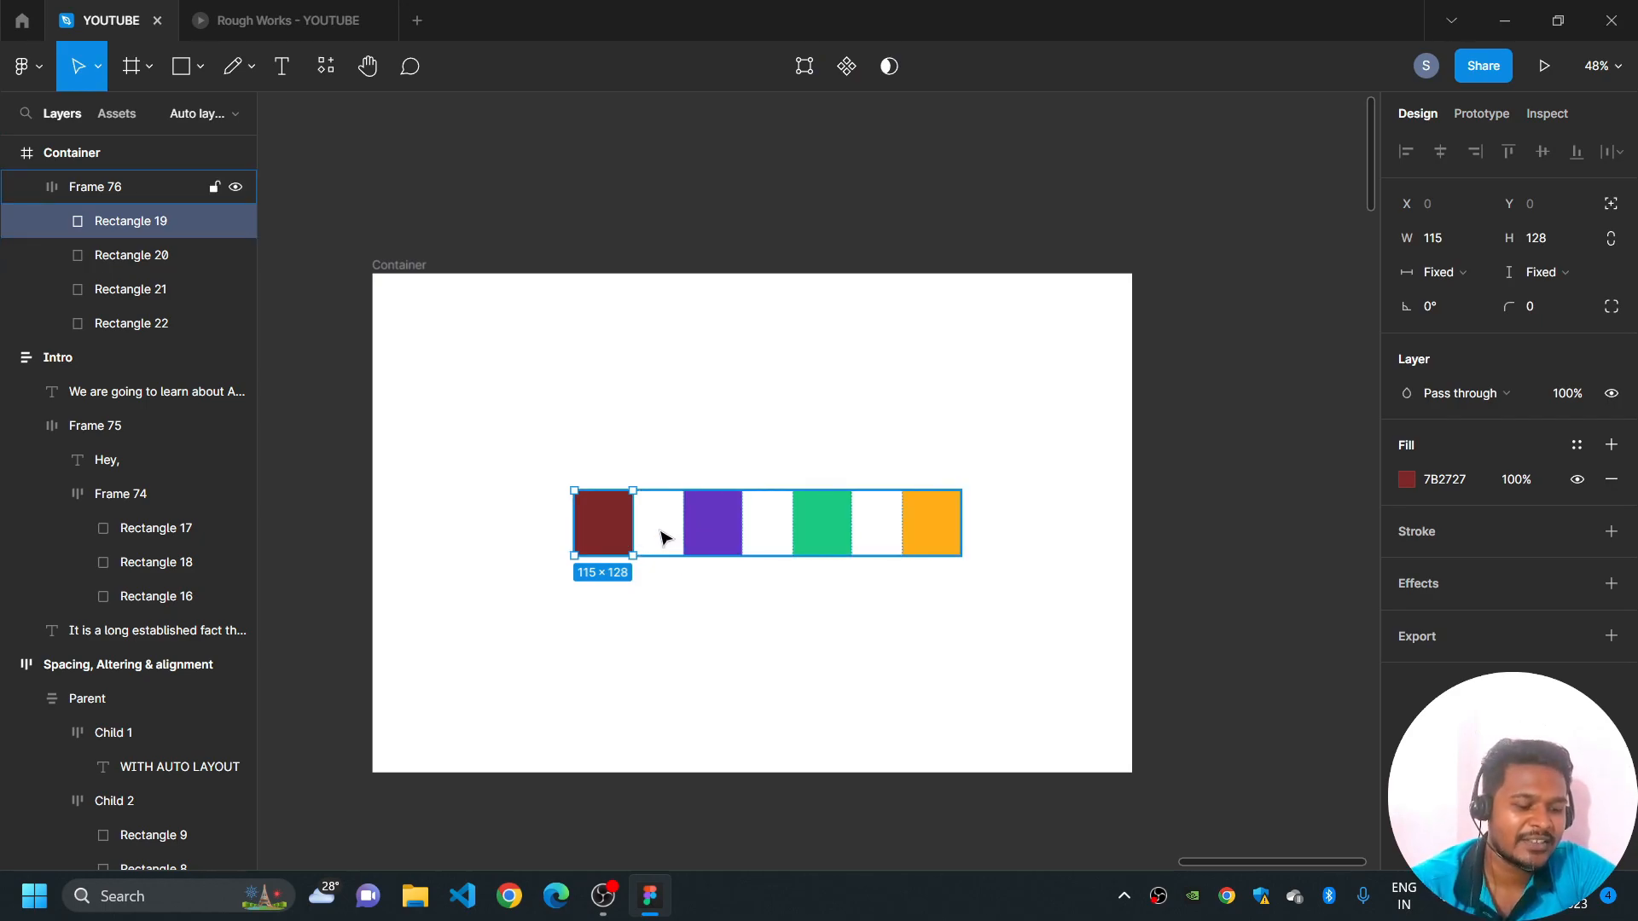
click(628, 460)
click(615, 523)
double_click(618, 527)
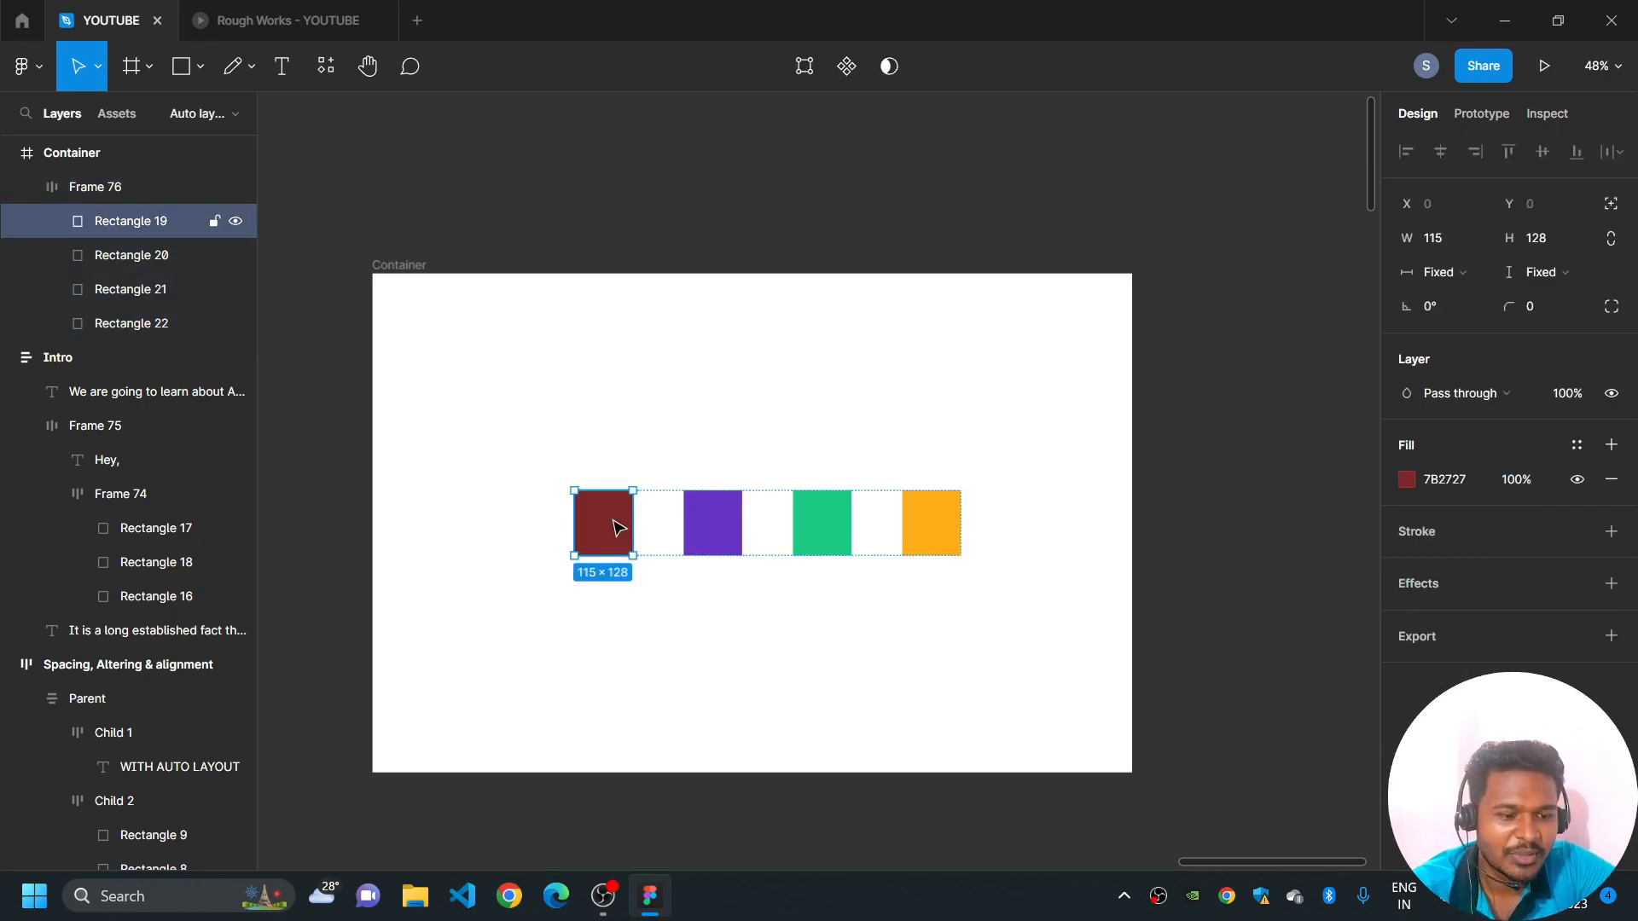
key(Right)
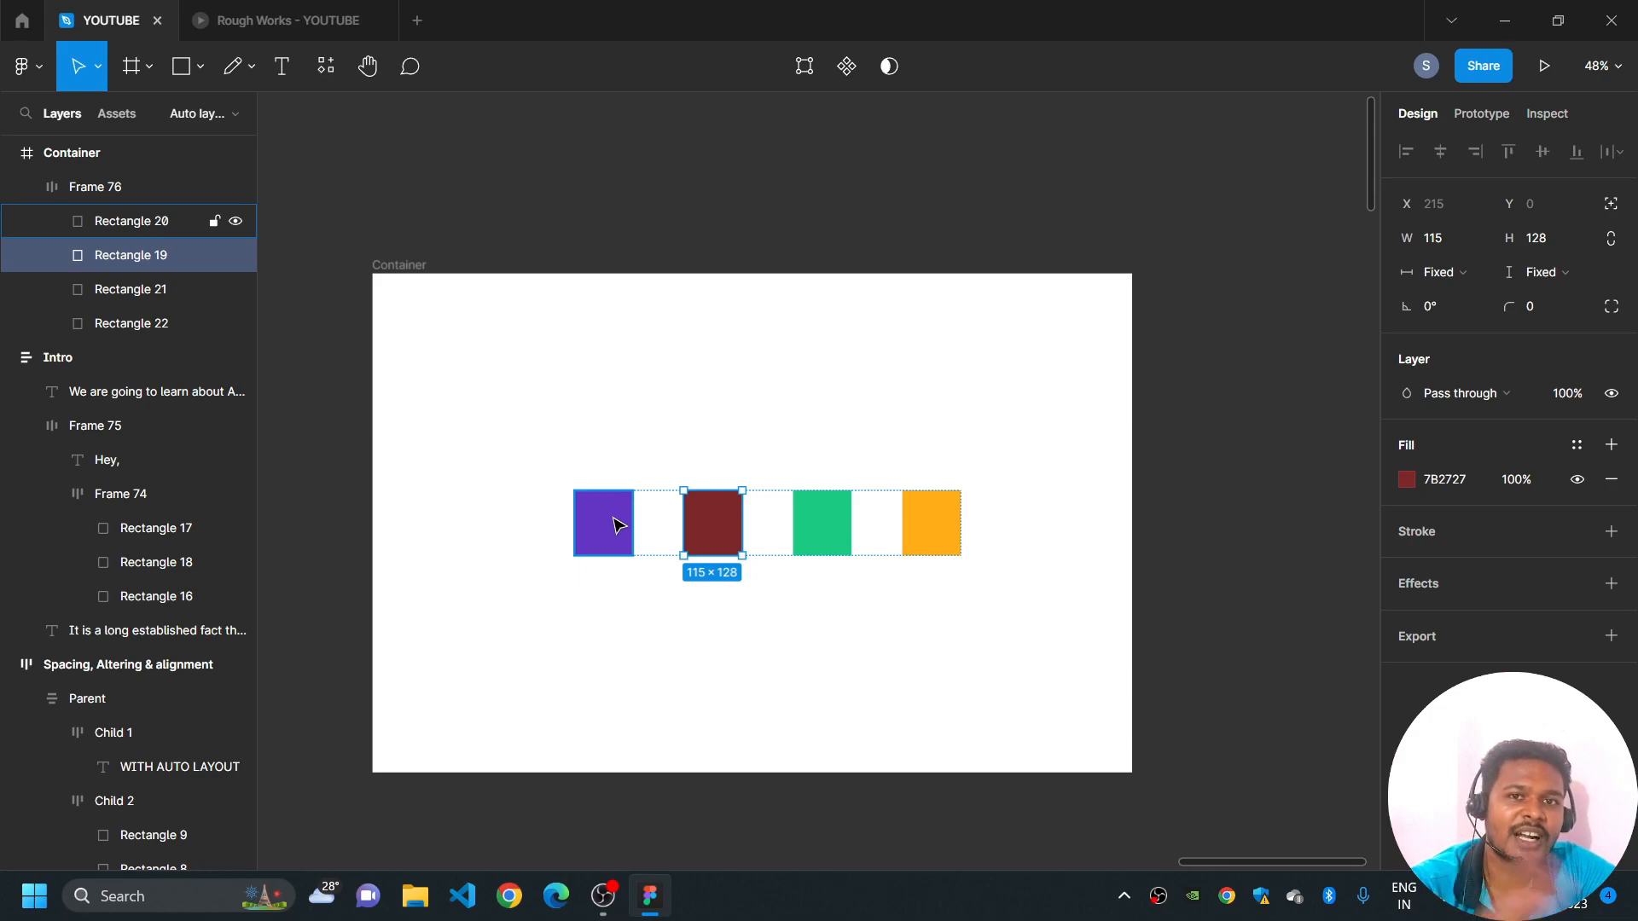
click(884, 602)
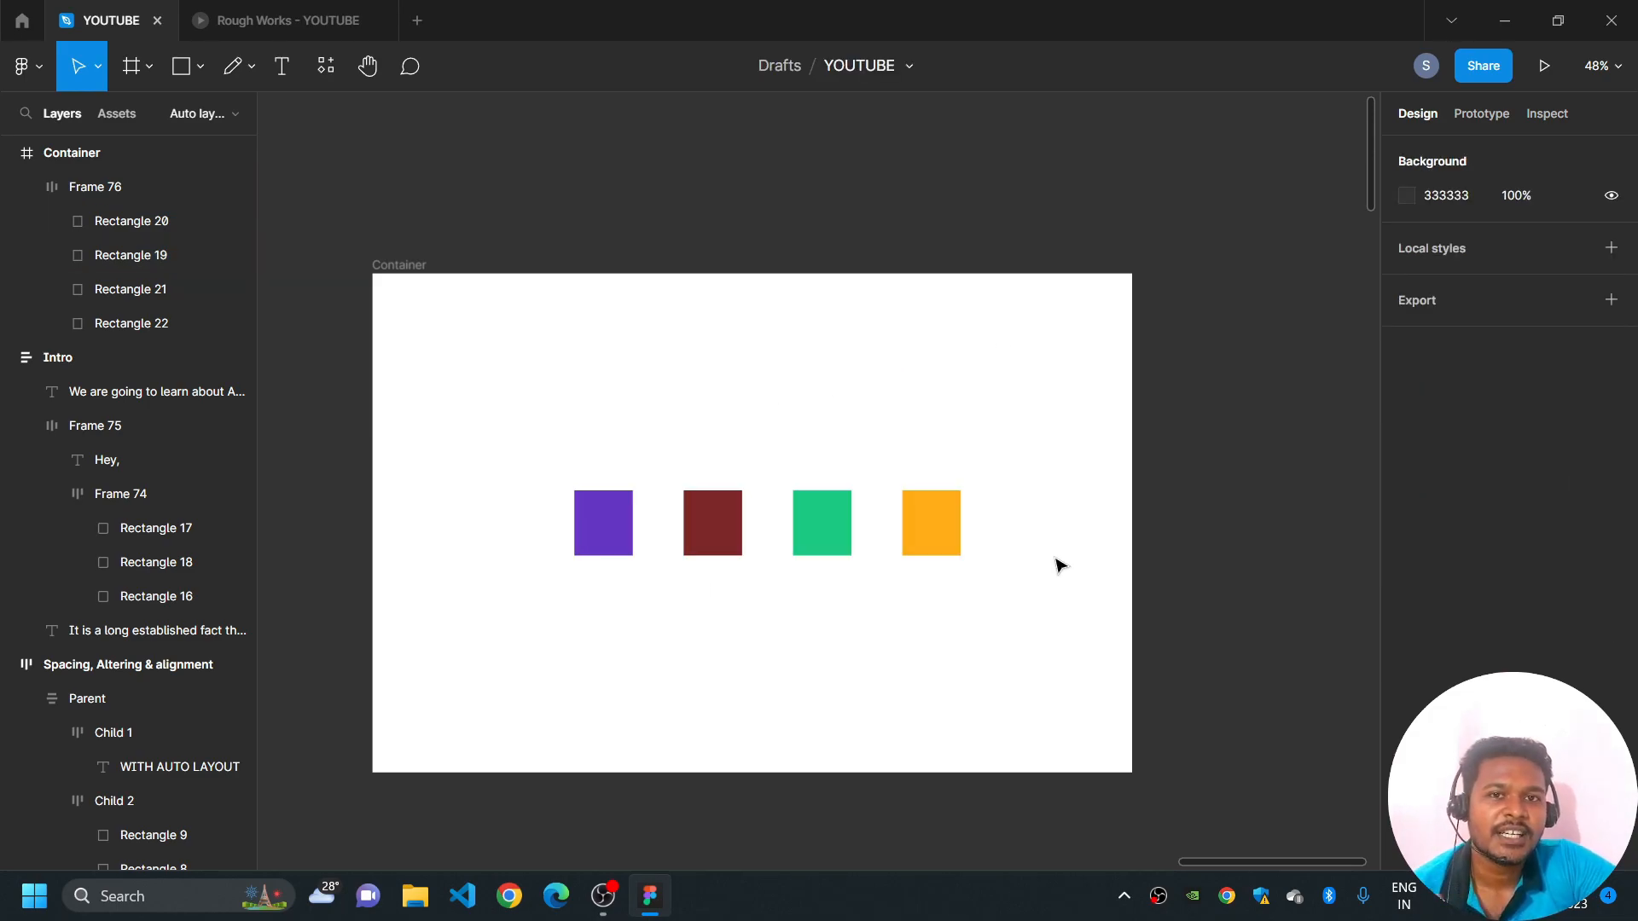
- Add a light yellow fill, FDFF9A, to the auto layout frame around the four rectangles
click(935, 512)
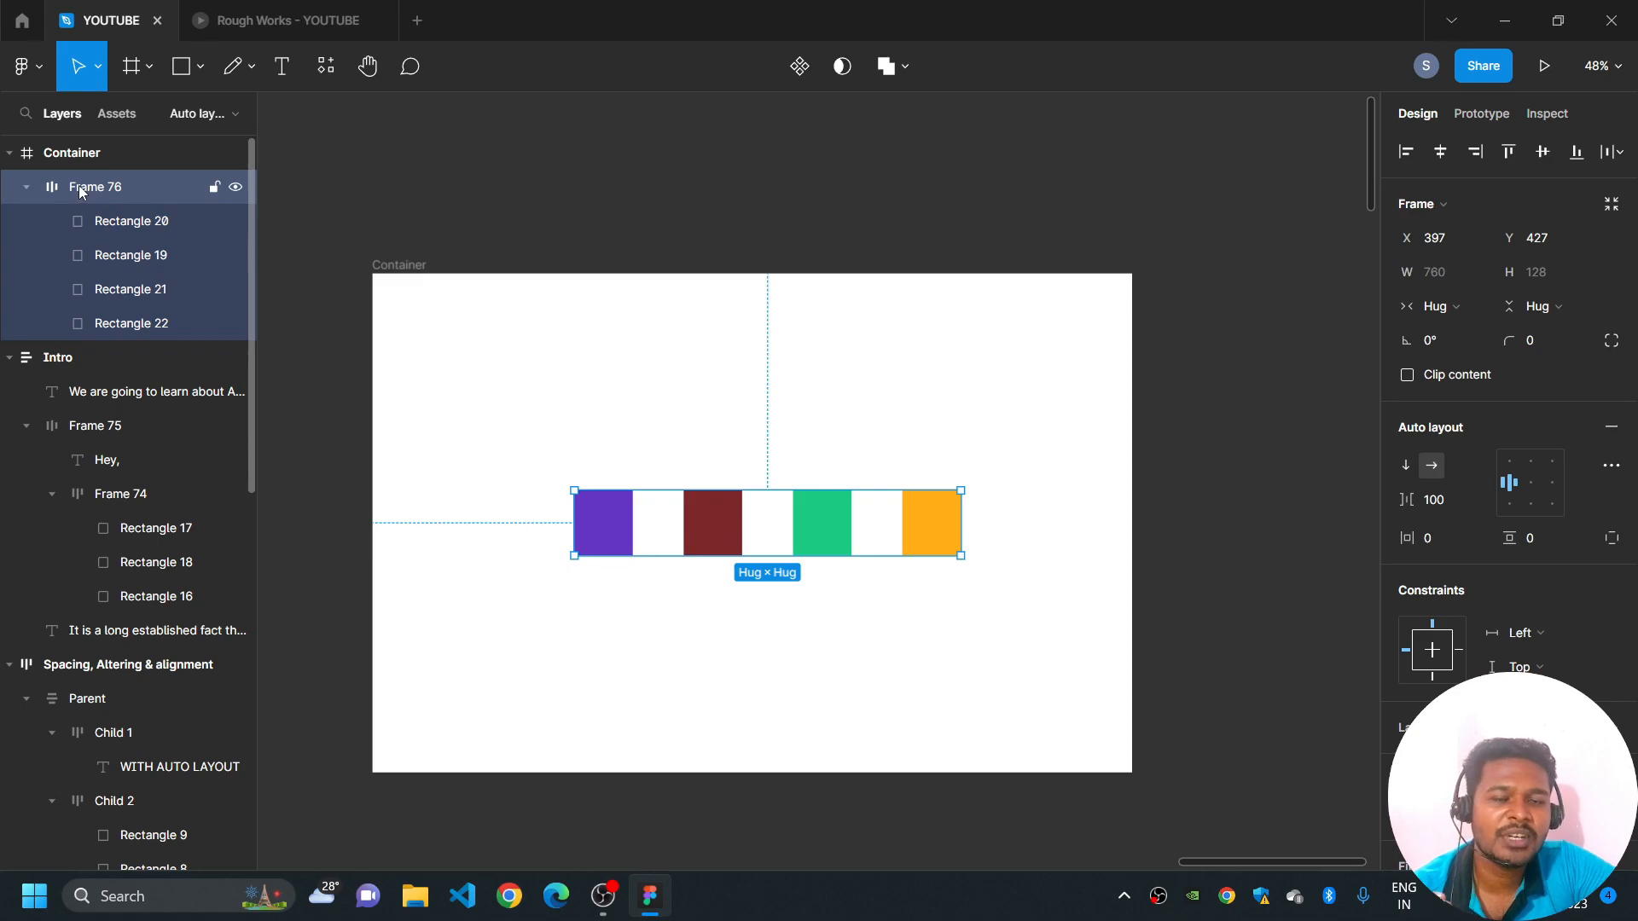
scroll(1491, 555, down, 4)
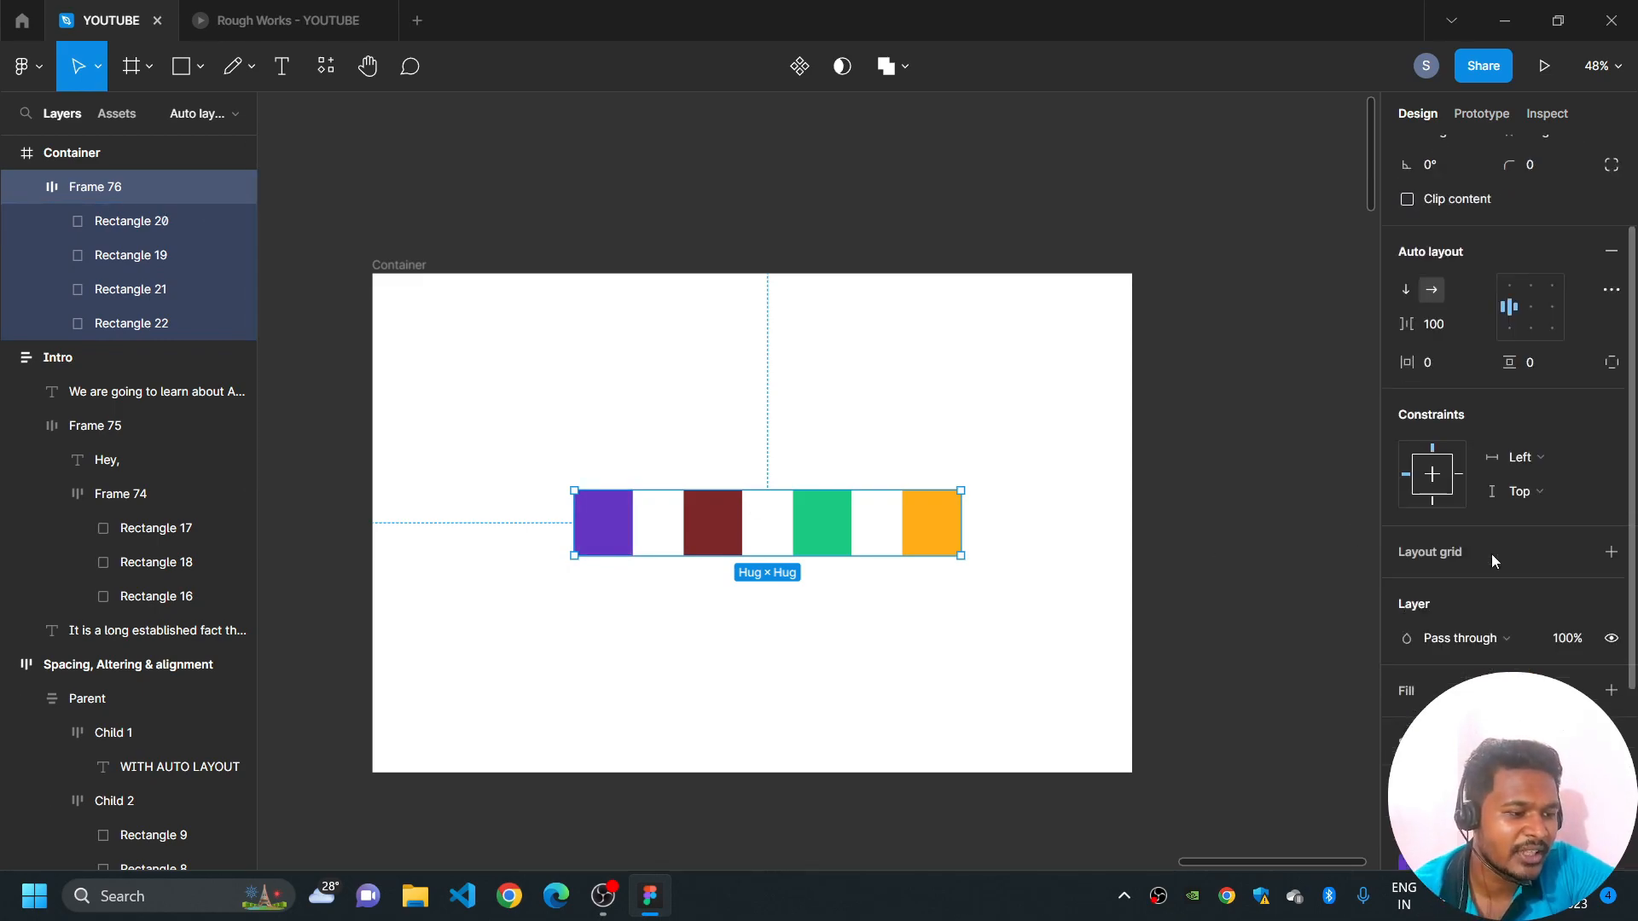
click(1611, 546)
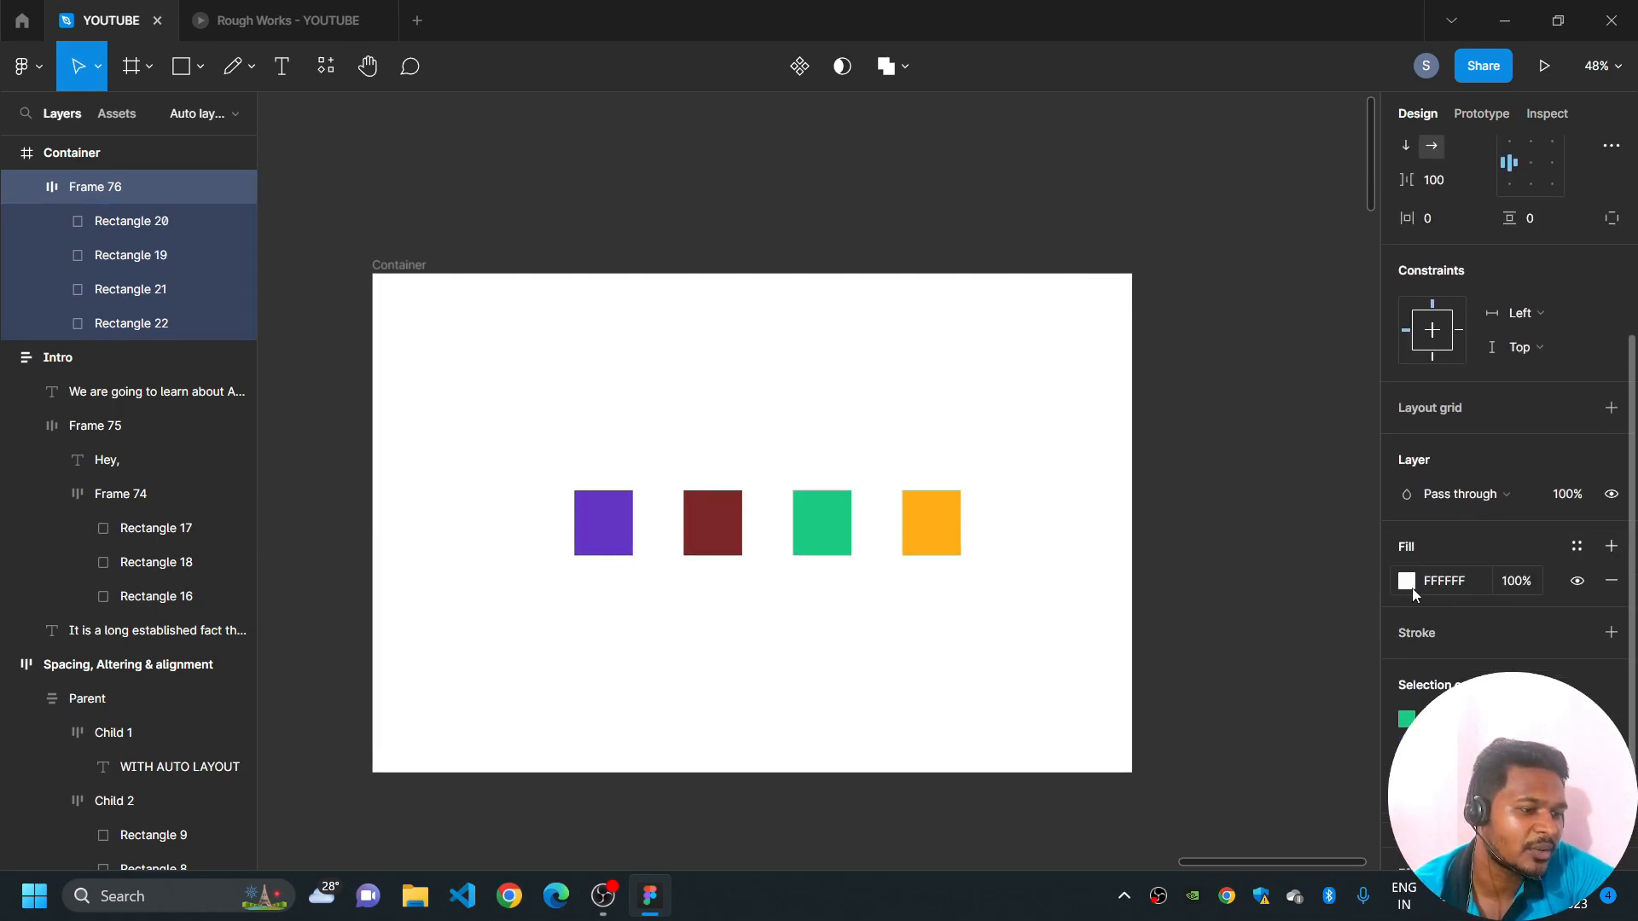
click(1406, 581)
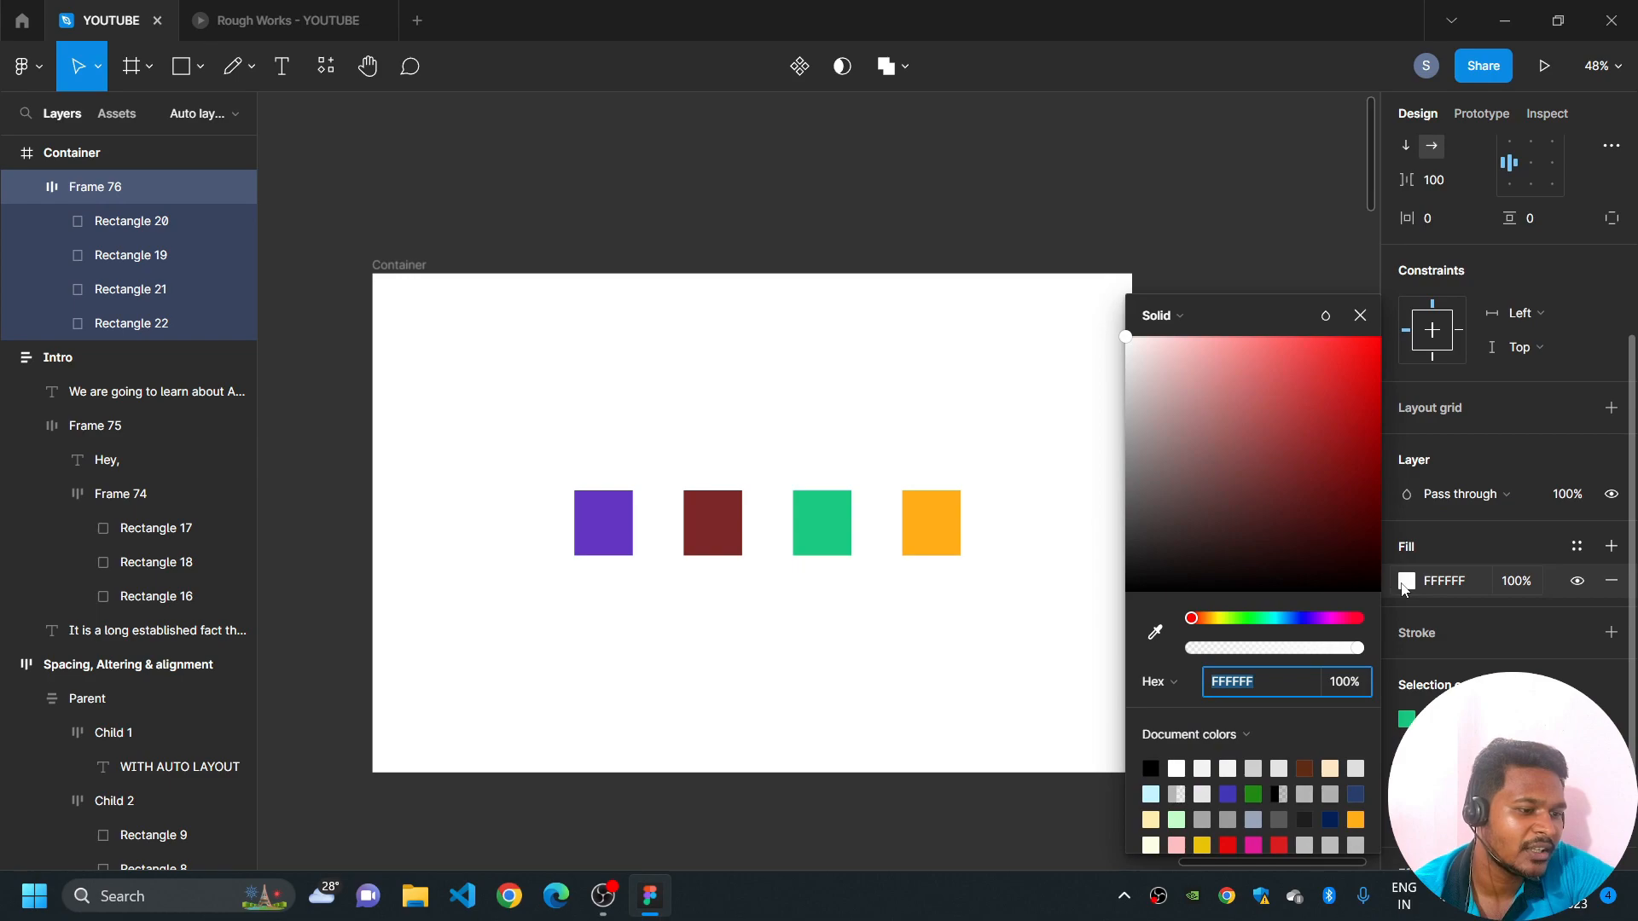
click(1220, 618)
drag(1288, 441, 1229, 319)
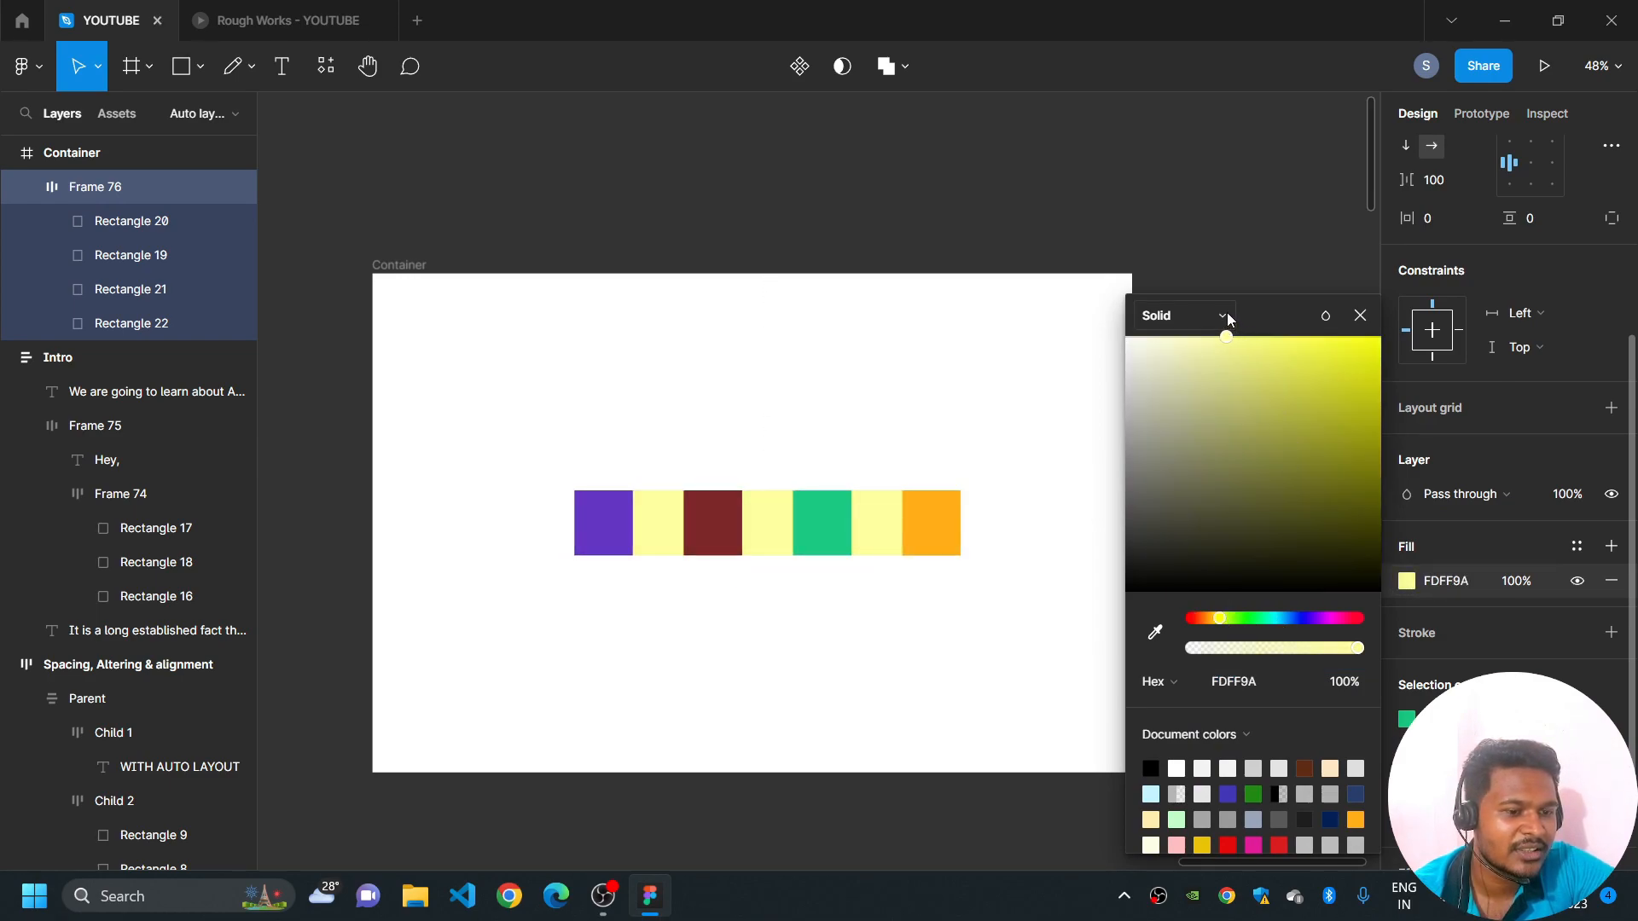
- Check the horizontal resizing options of the auto layout frame without changing them
scroll(1429, 314, up, 4)
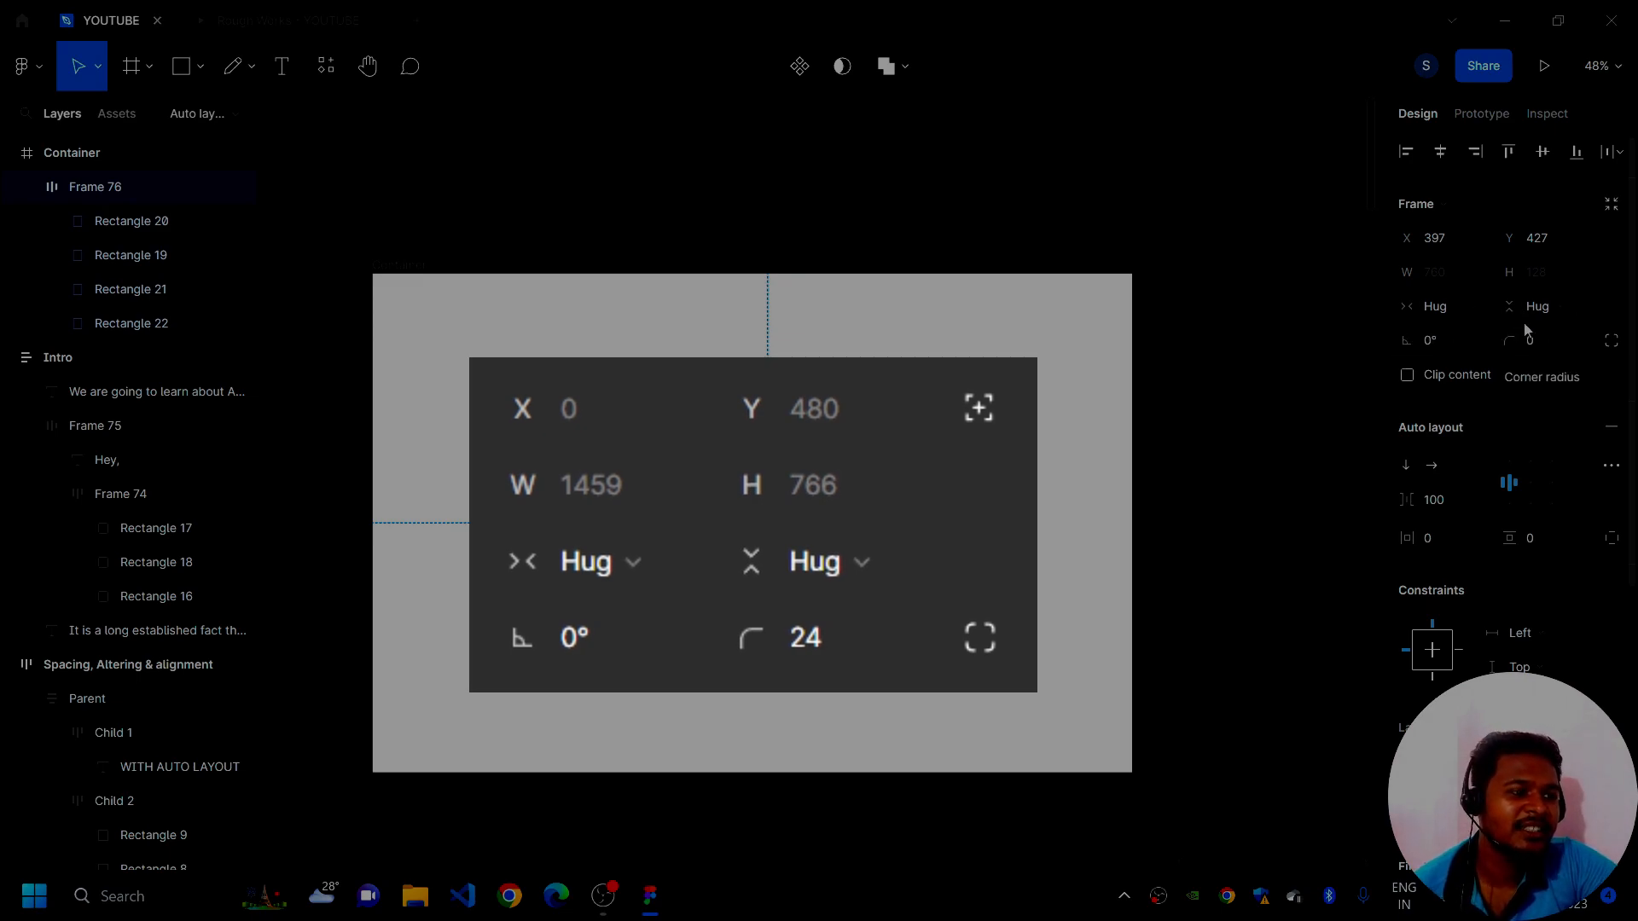
click(1437, 306)
click(1254, 384)
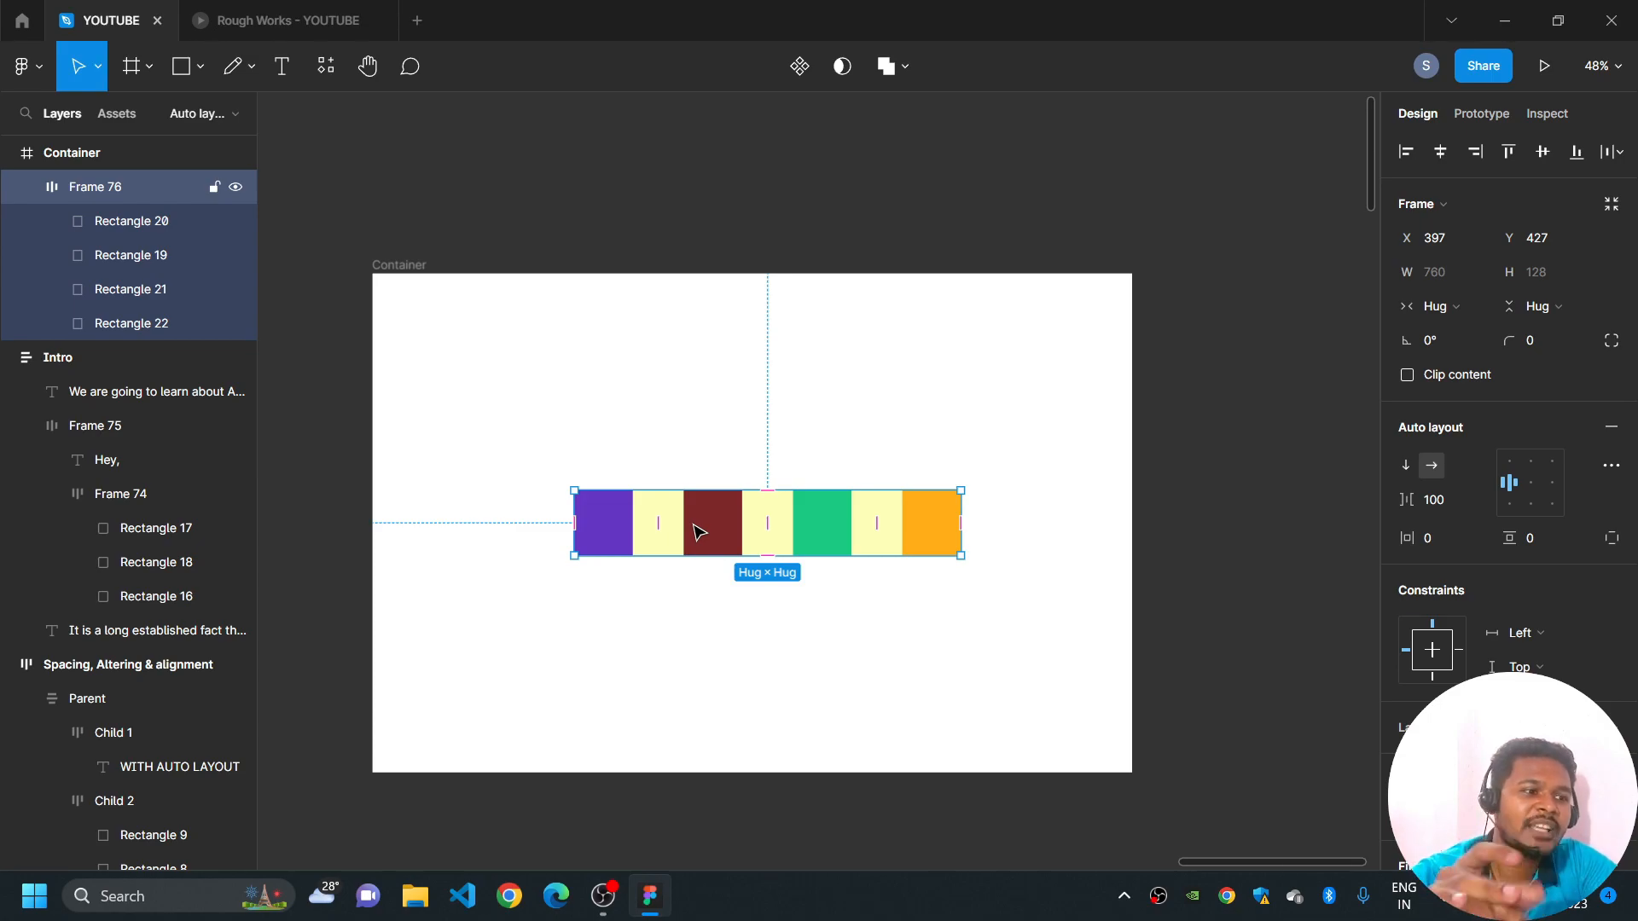
click(599, 908)
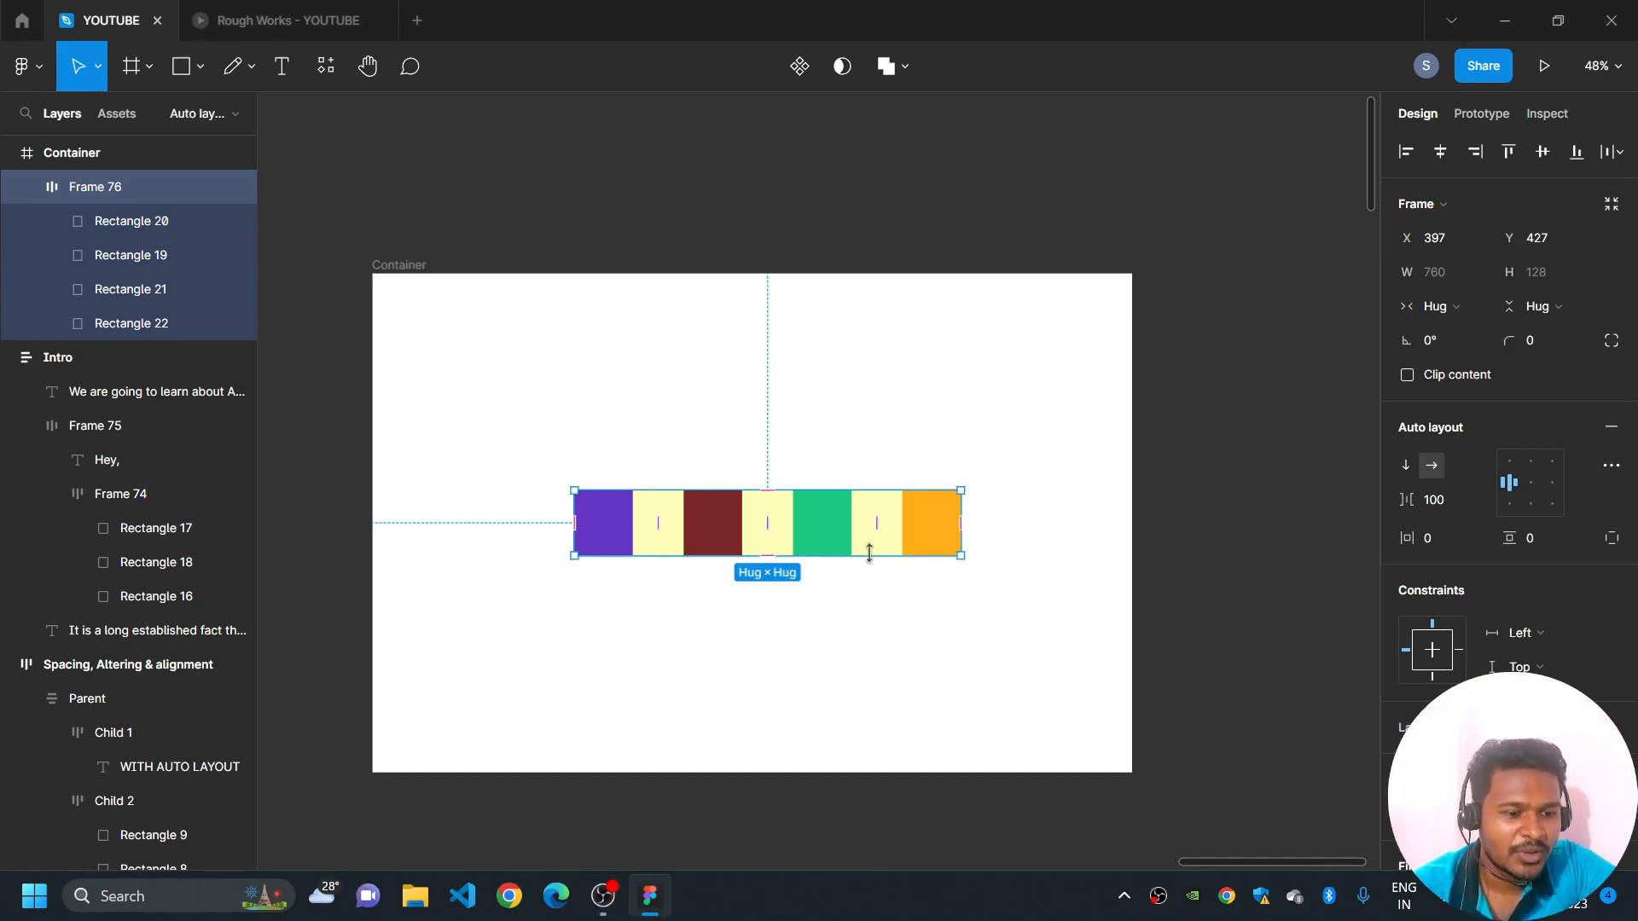
- Enlarge the auto layout frame to about 1032 × 372 and centre it in Container at X 231, Y 305
drag(869, 555, 878, 680)
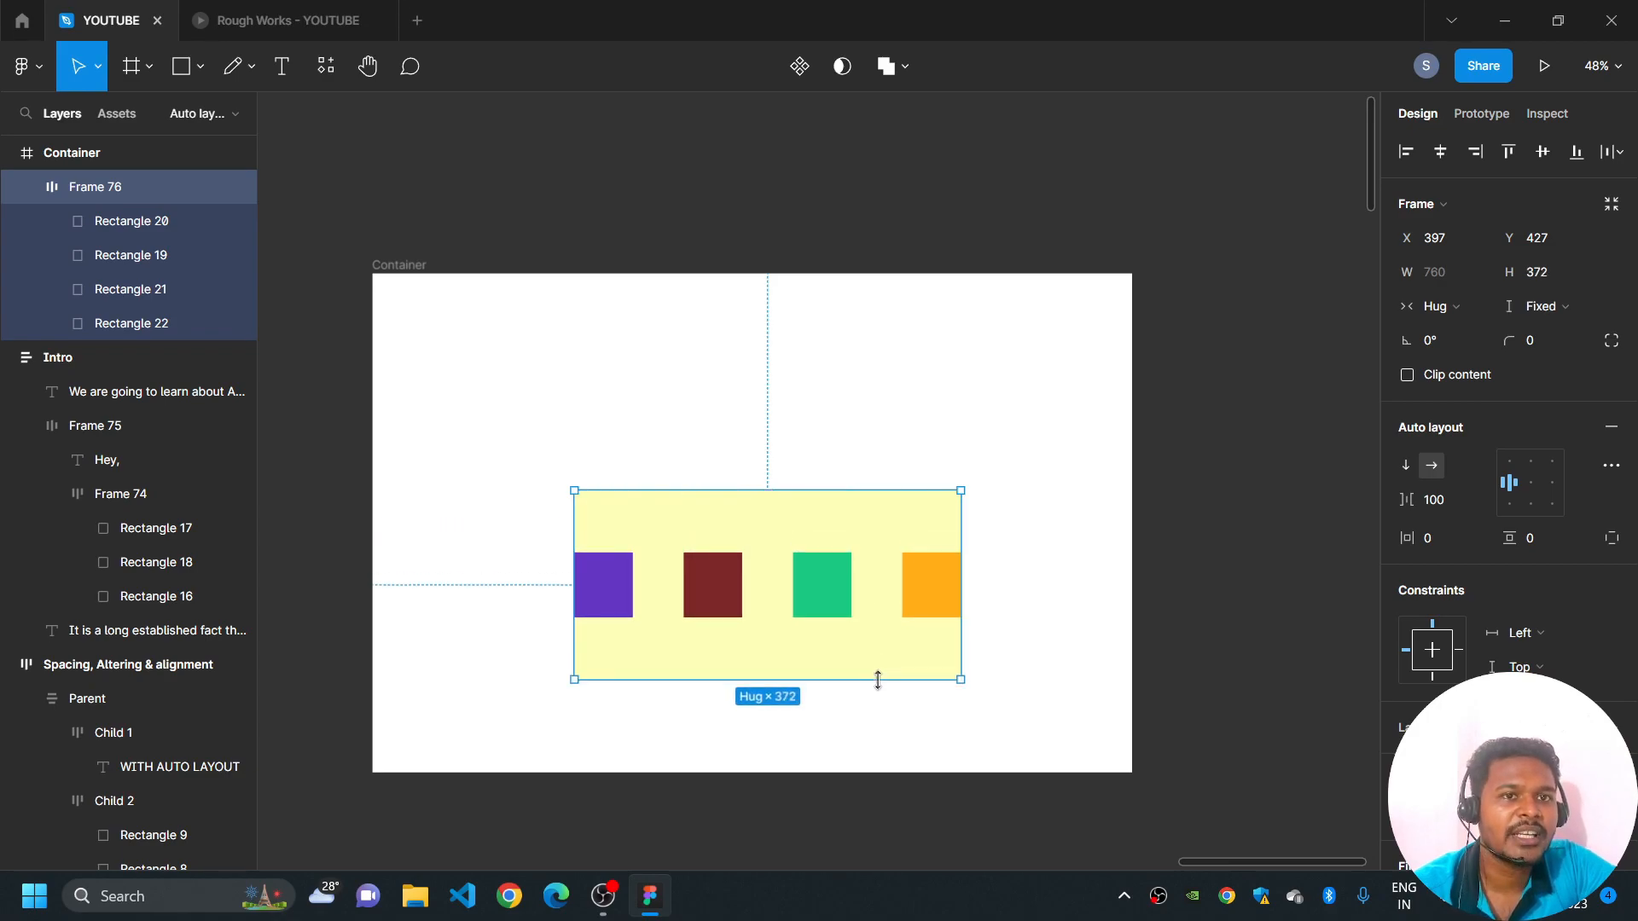
drag(811, 515, 811, 480)
drag(960, 463, 860, 474)
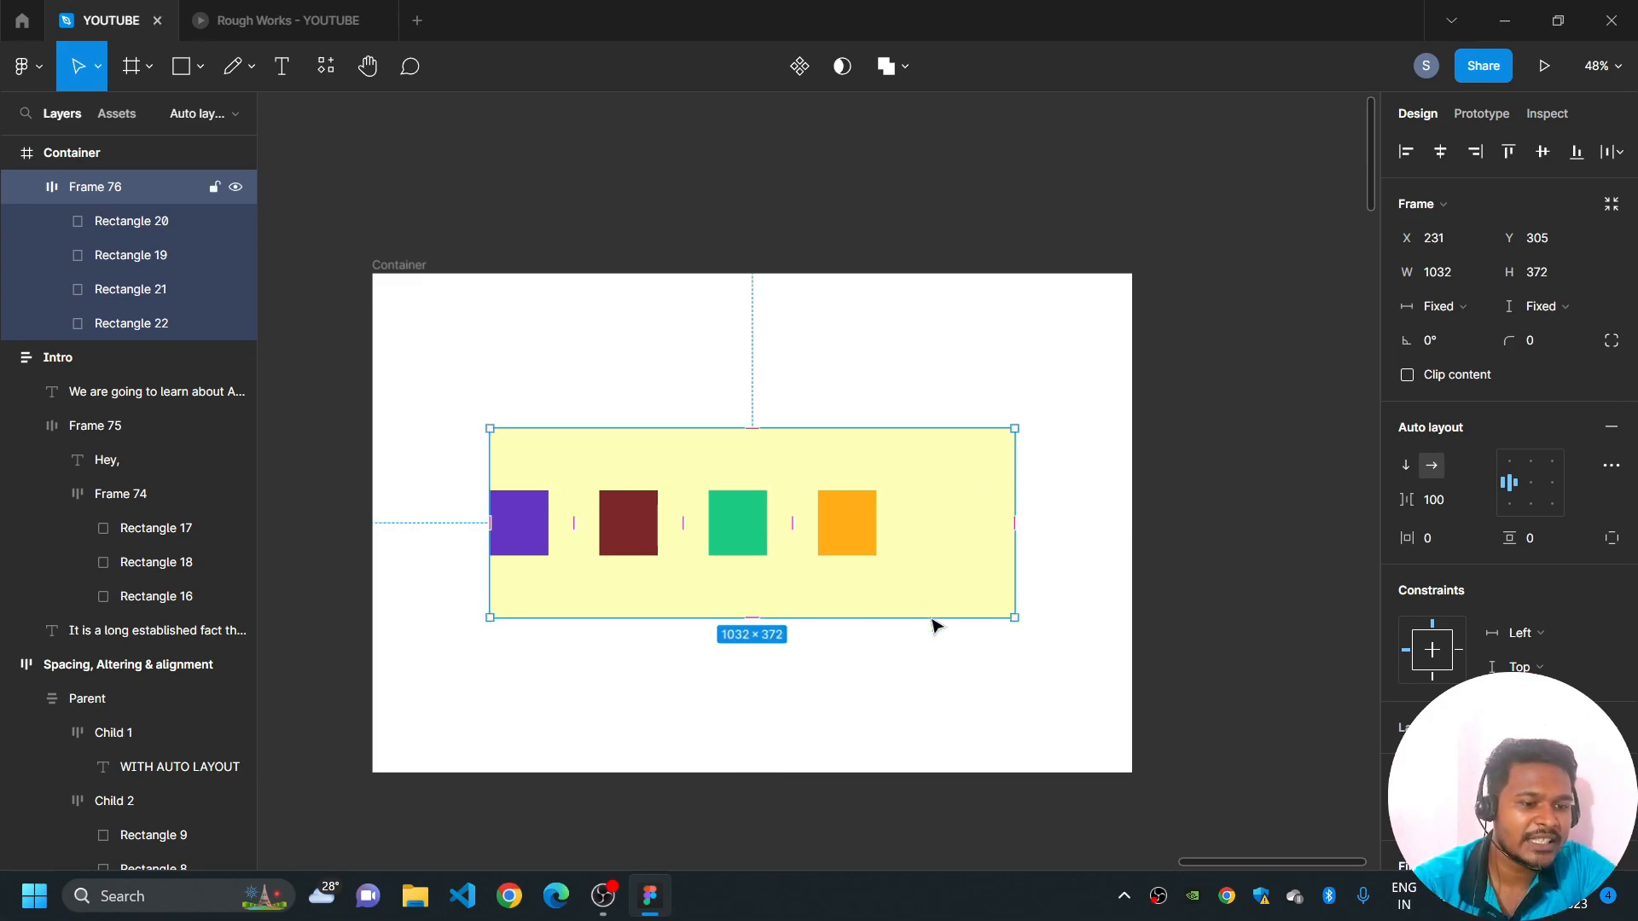
drag(1009, 530, 1145, 504)
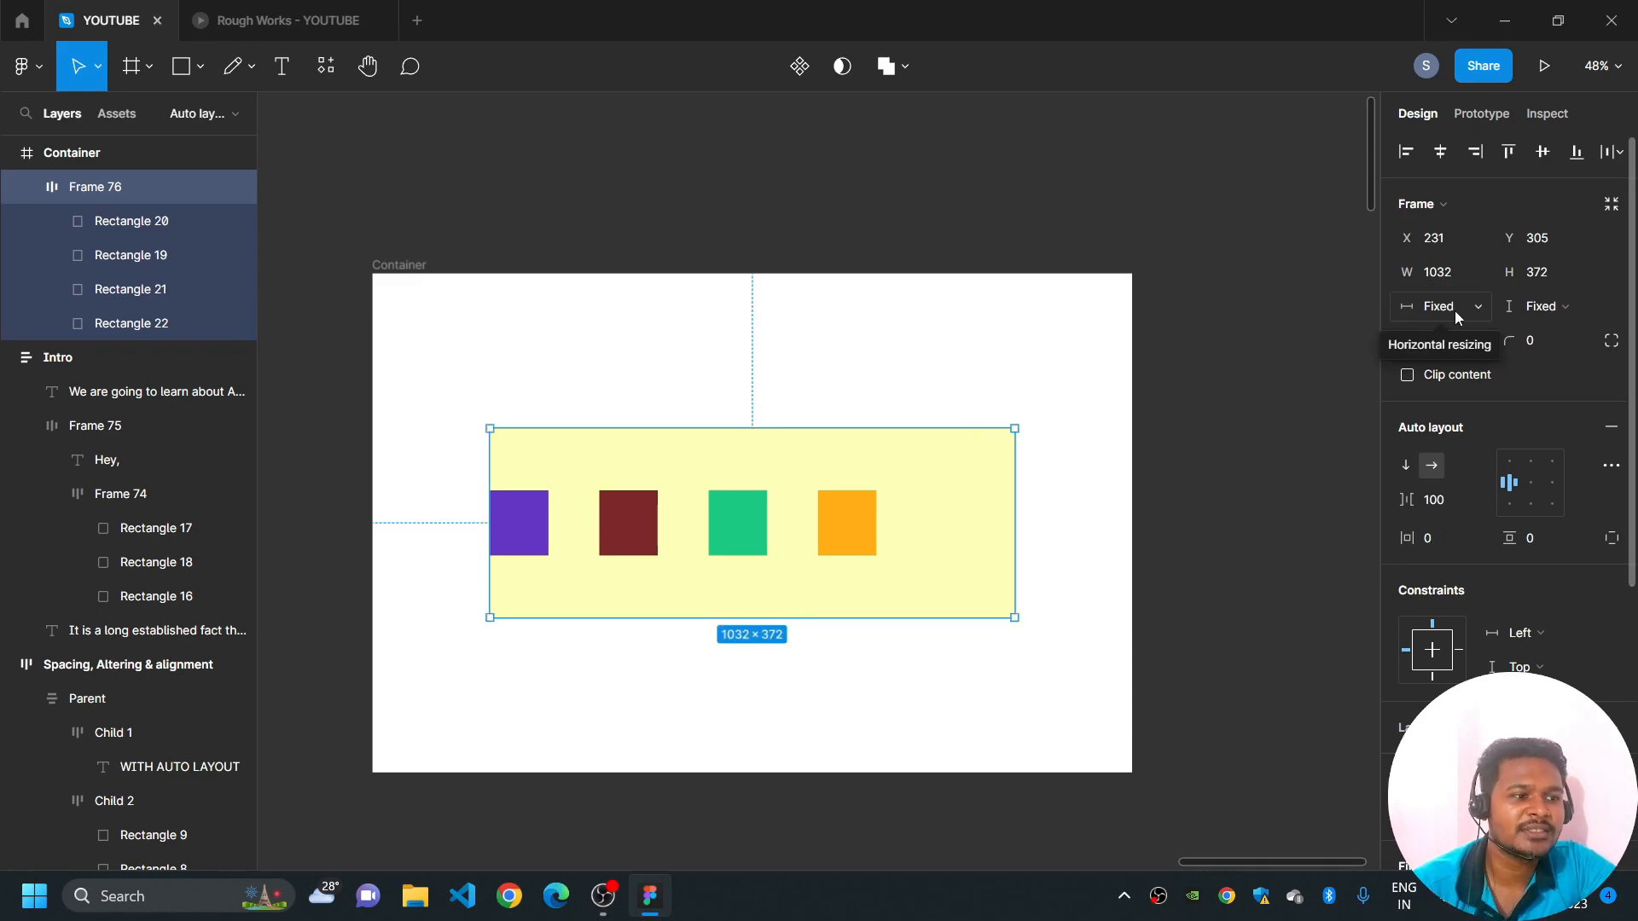
- Switch the auto layout frame's horizontal resizing to Hug contents and back to Fixed width
click(1476, 308)
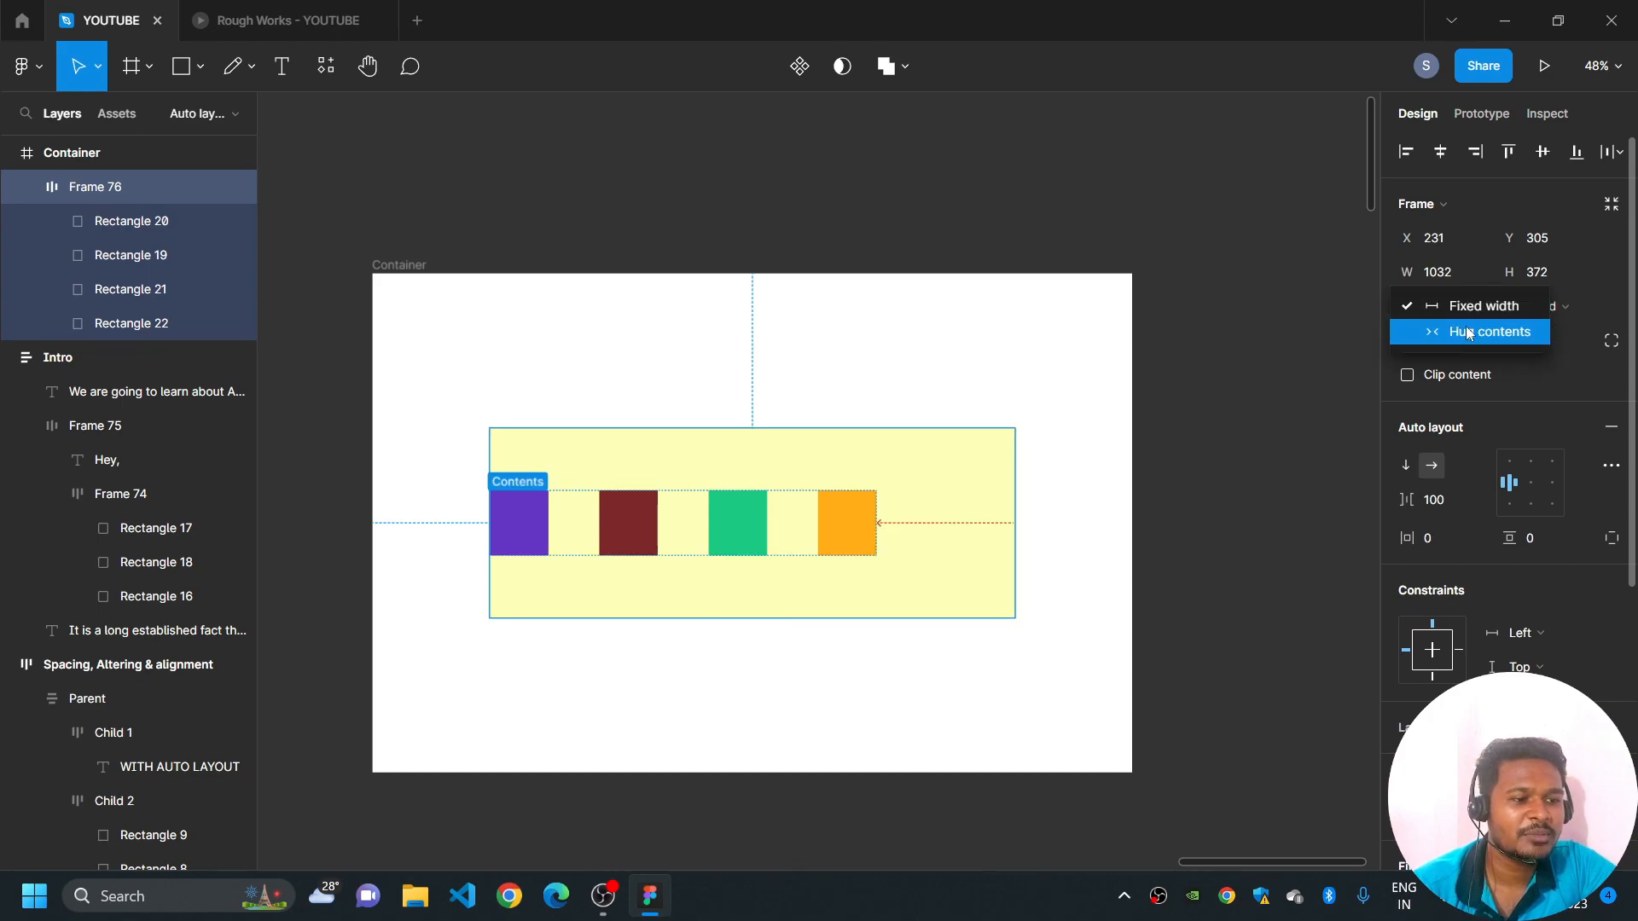
click(1465, 325)
click(1462, 306)
click(1476, 281)
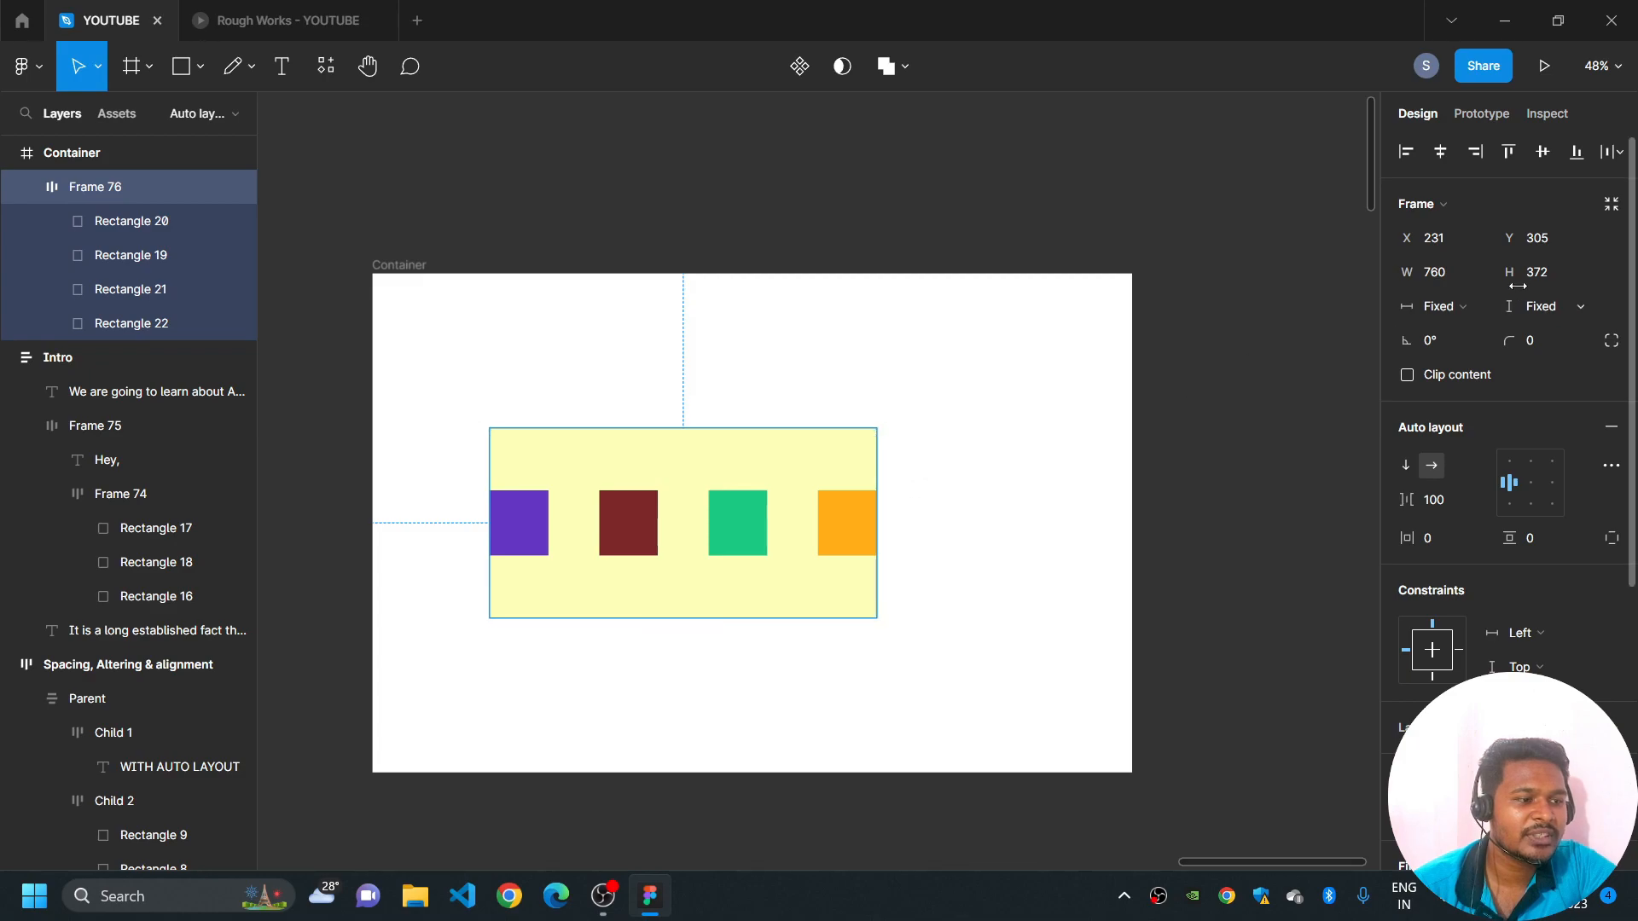
- Enlarge the auto layout frame to about 1053 × 467 and keep it centred in Container at X 220, Y 258
text(806)
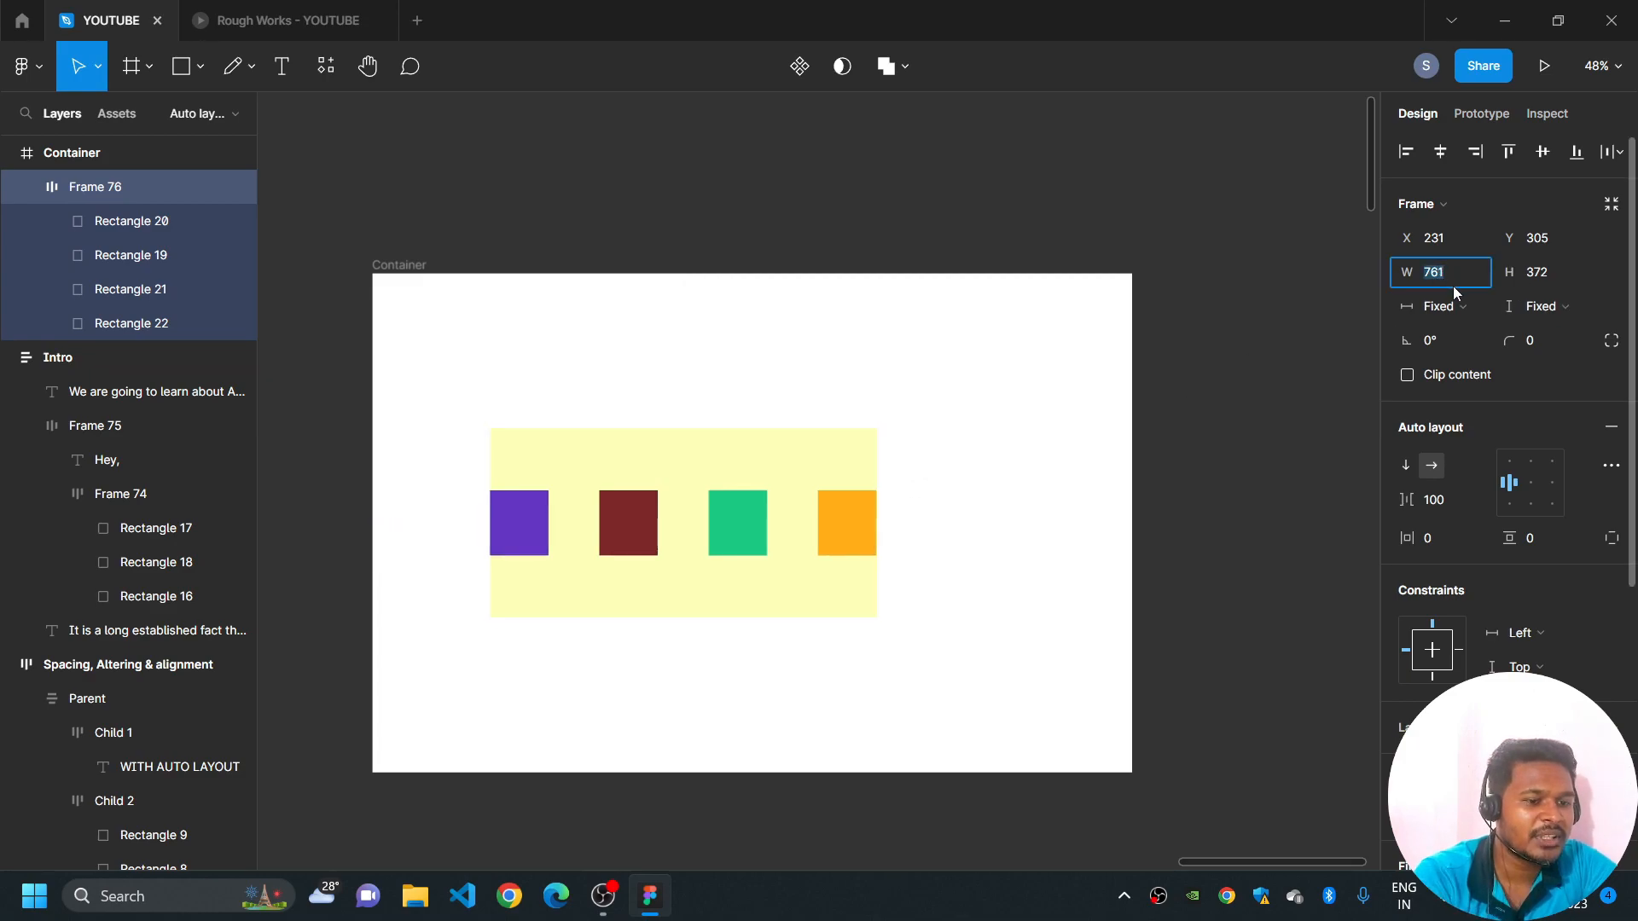
key(Return)
text(864)
key(Return)
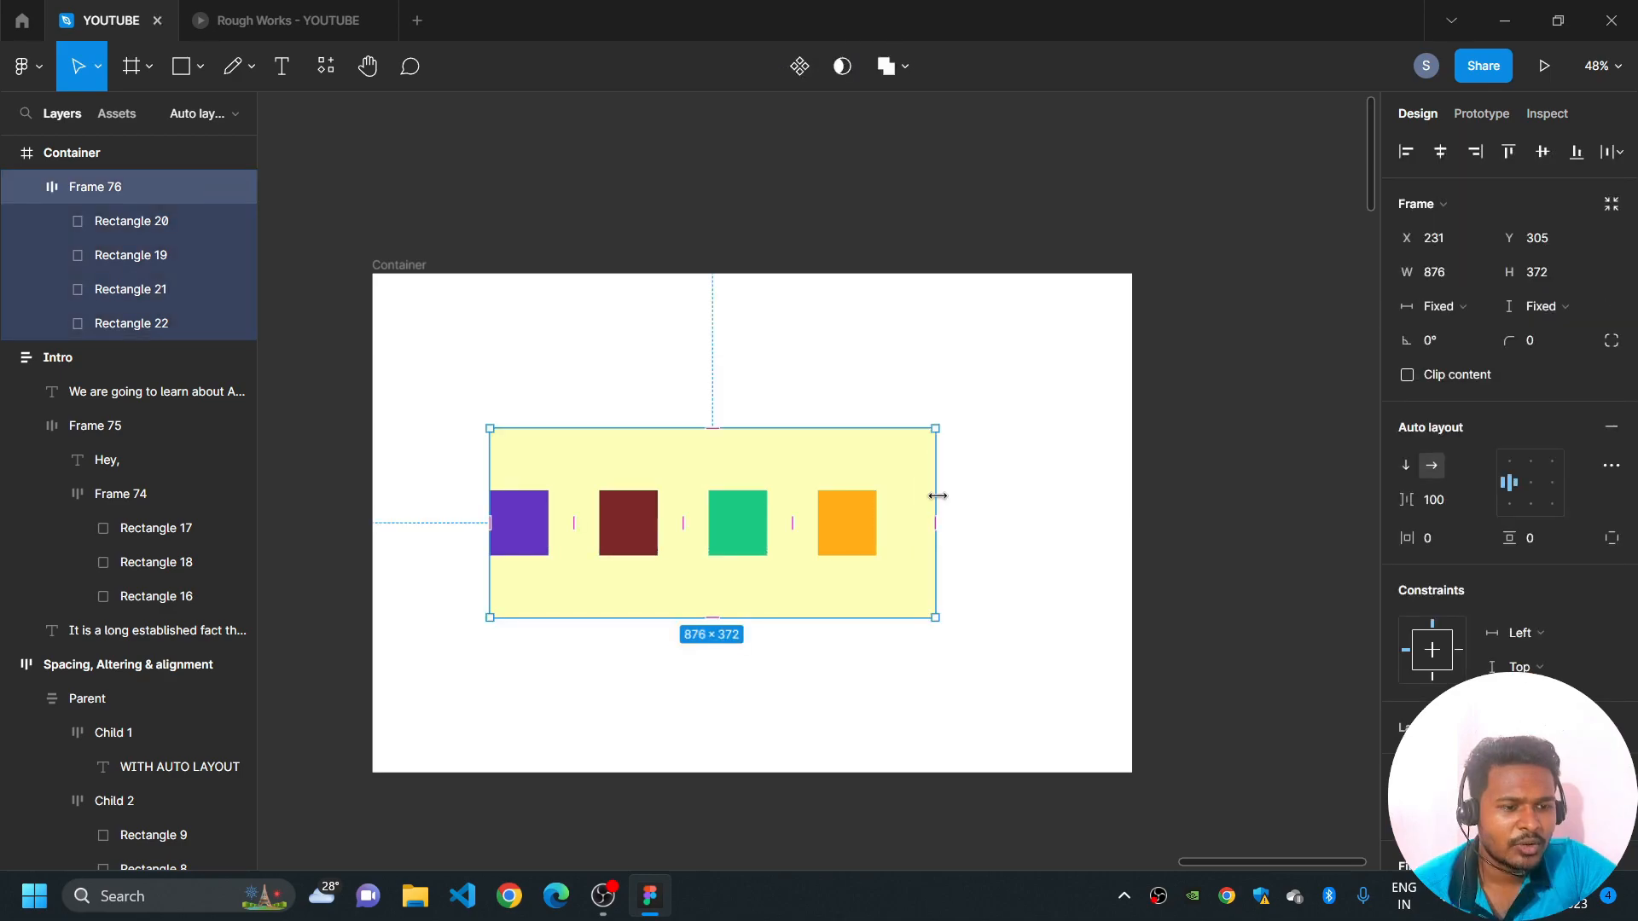
drag(930, 499, 1027, 508)
mouse_move(865, 616)
mouse_down()
mouse_move(864, 666)
mouse_move(896, 574)
mouse_move(894, 588)
mouse_up()
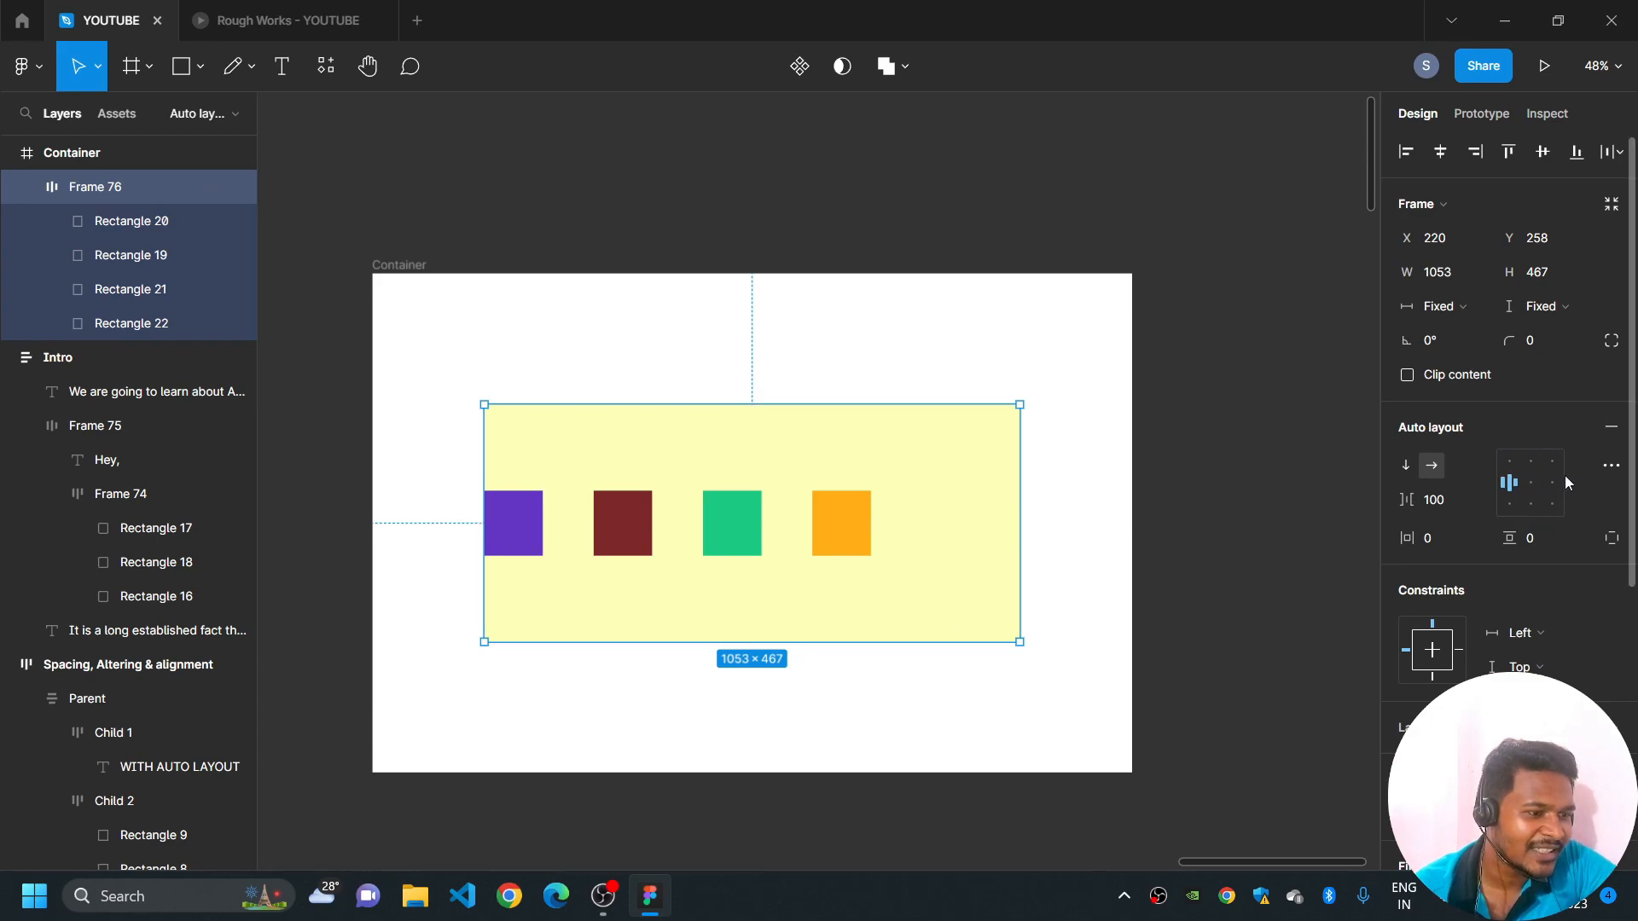
- Try the rectangles' alignment at the frame's top, right and bottom positions, finishing with centre alignment both ways
click(1513, 462)
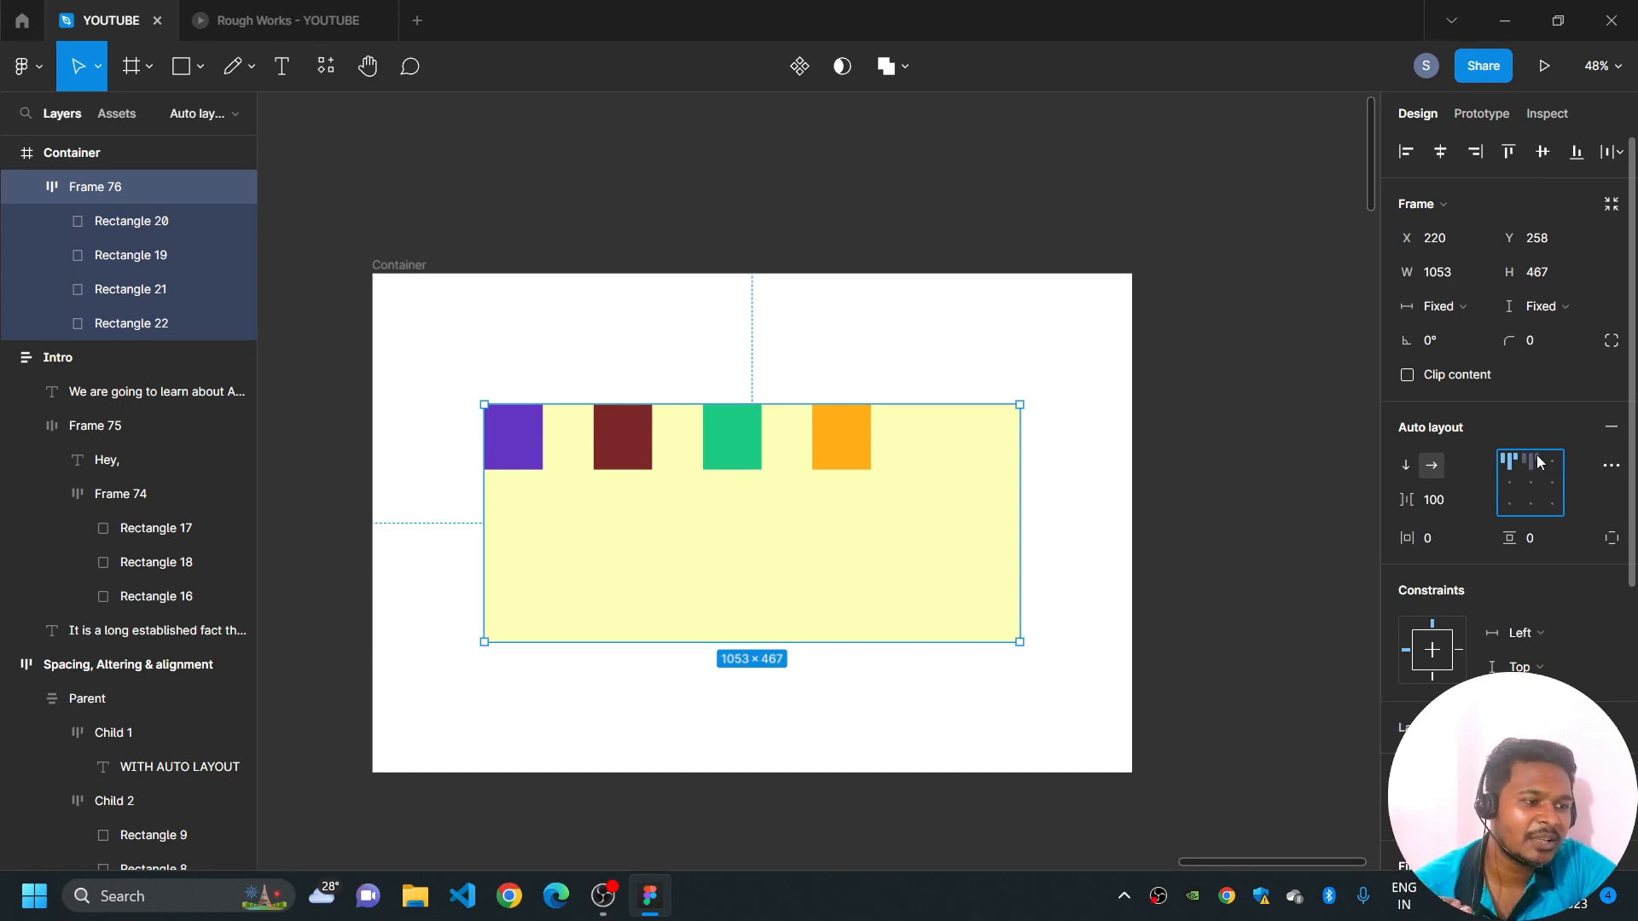
click(1539, 462)
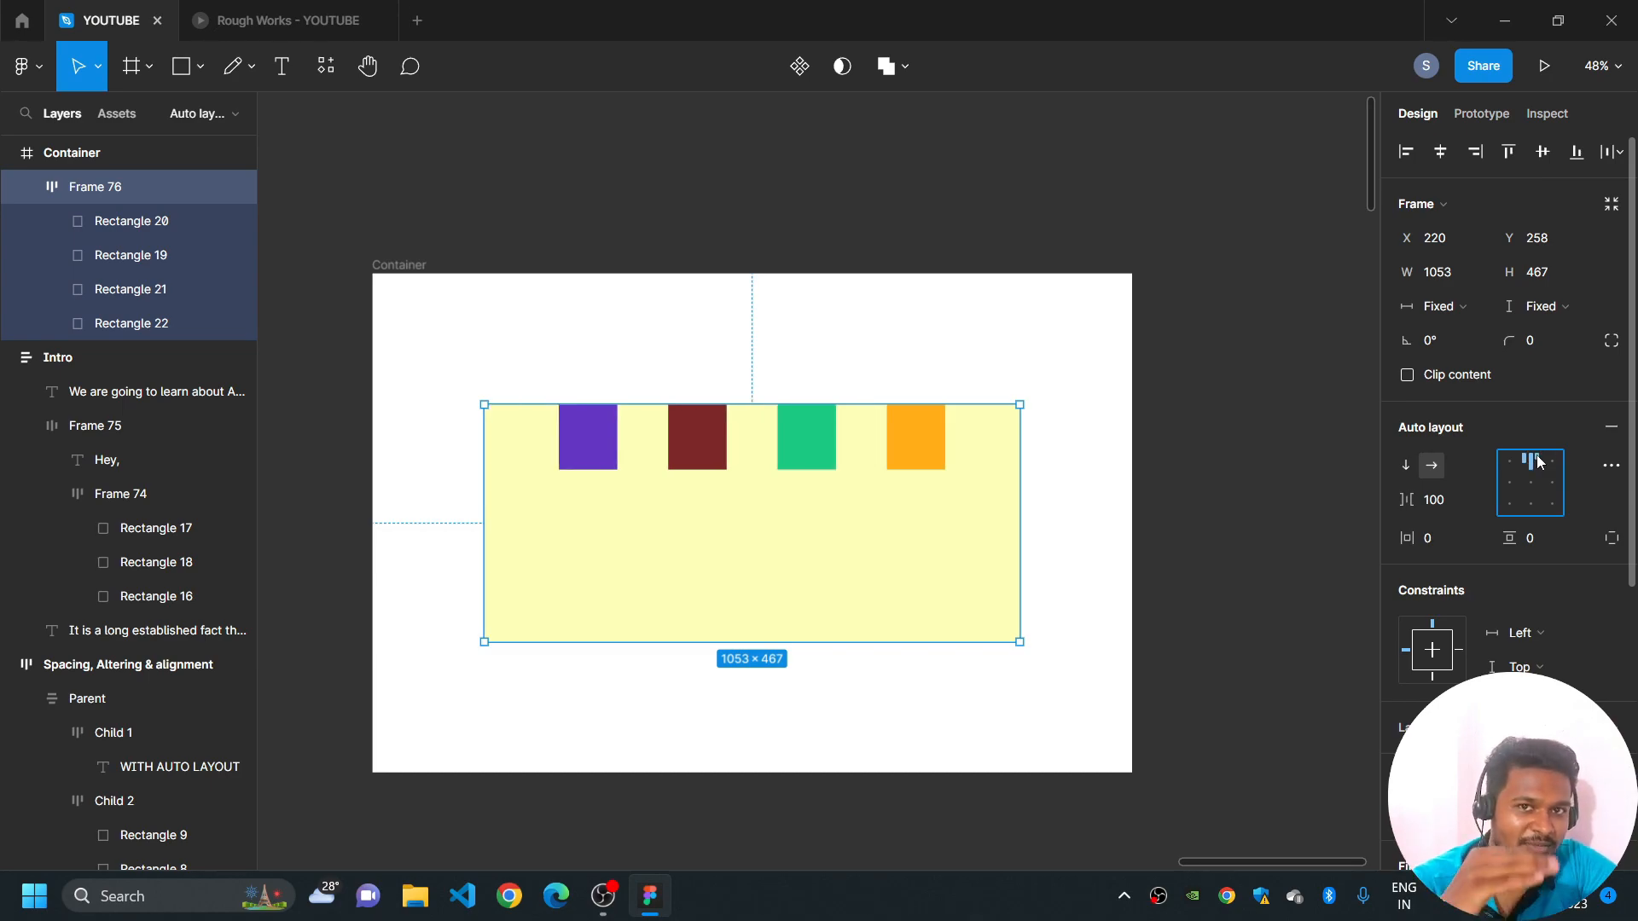
click(1551, 459)
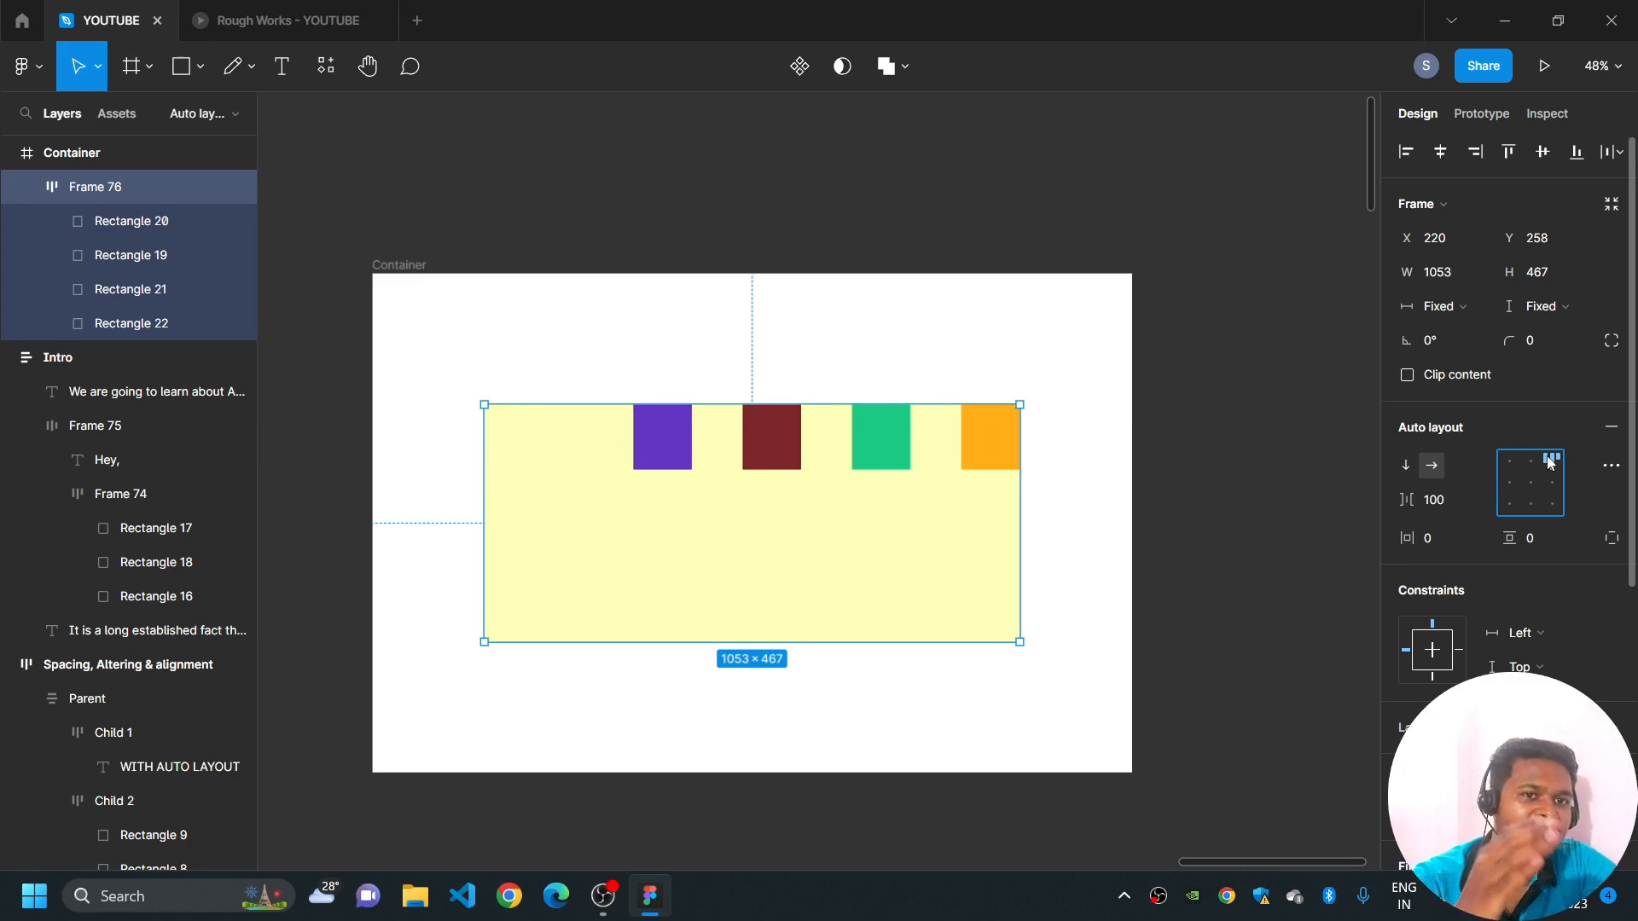
click(1552, 482)
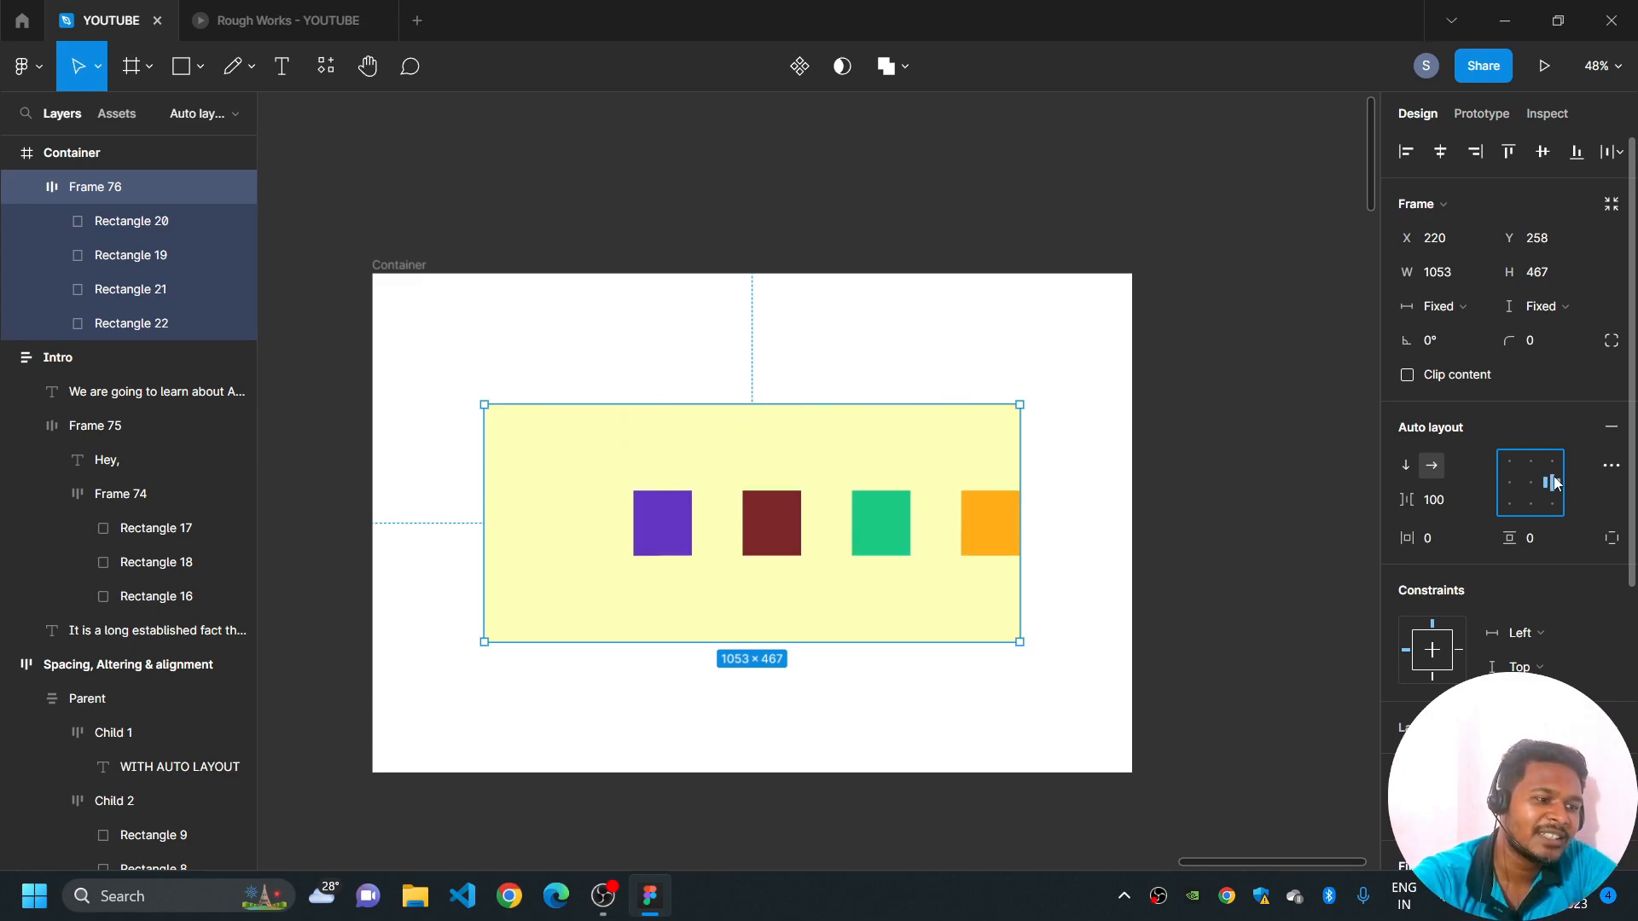
click(1552, 503)
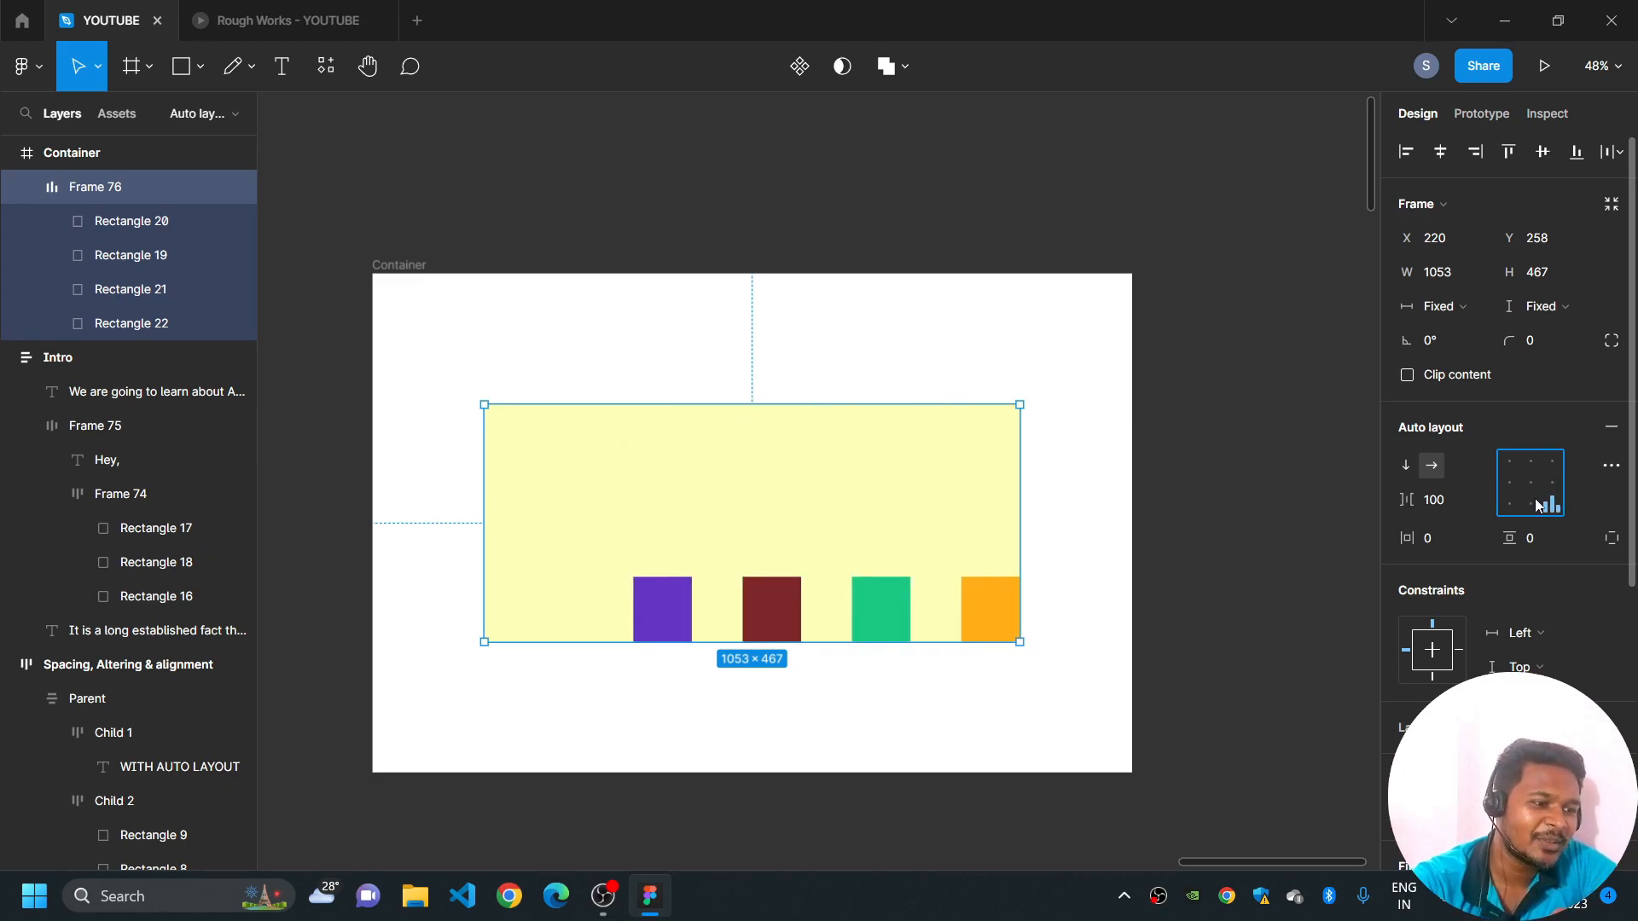
click(1530, 503)
click(1517, 482)
click(1532, 483)
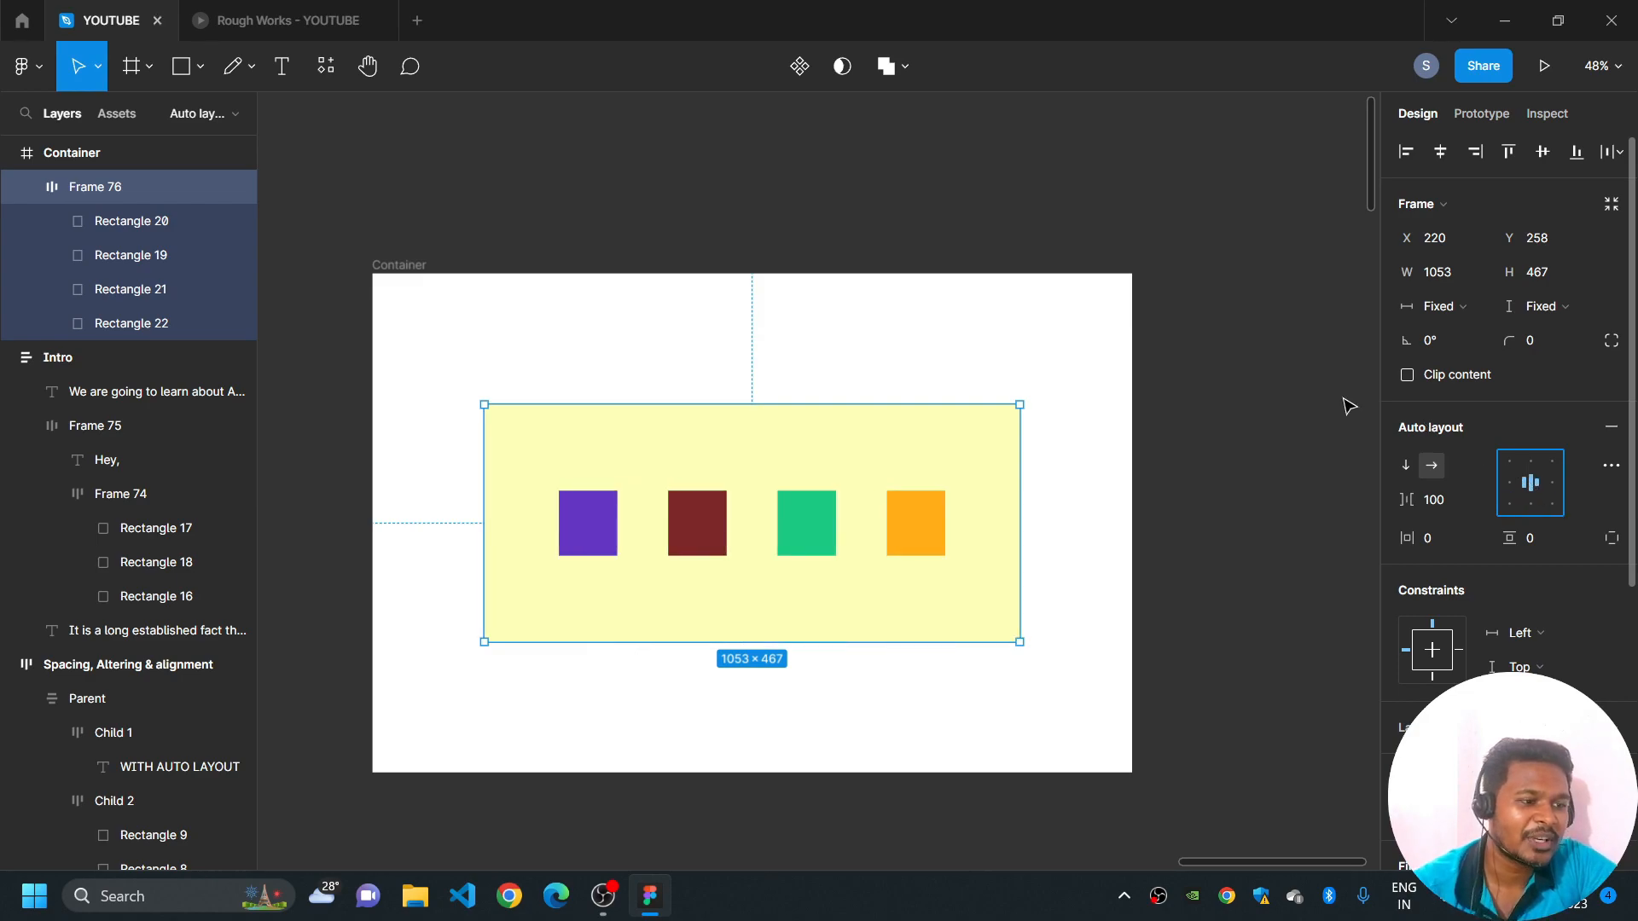
- Set the auto layout frame's horizontal and vertical resizing to Hug contents and centre it in Container at X 367, Y 427
click(1459, 306)
click(1463, 341)
click(1542, 308)
click(1544, 340)
drag(741, 440, 817, 524)
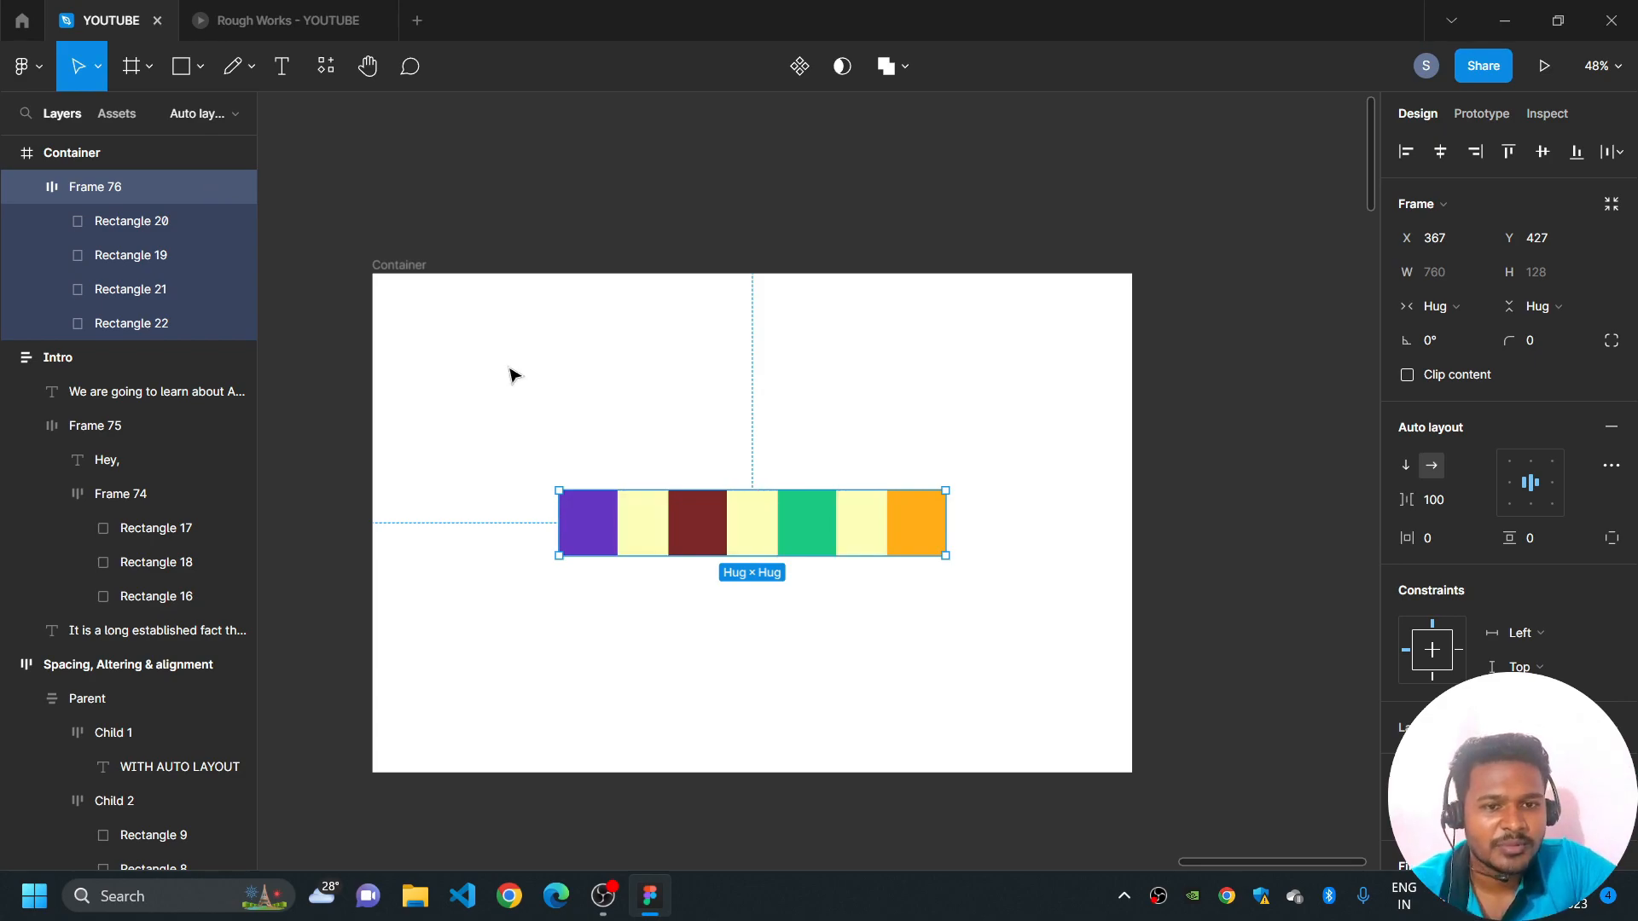
- Draw a new frame about 693 × 384 in the empty space above Container
scroll(720, 479, up, 3)
click(132, 66)
mouse_move(574, 241)
mouse_down()
mouse_move(922, 459)
mouse_move(926, 435)
mouse_up()
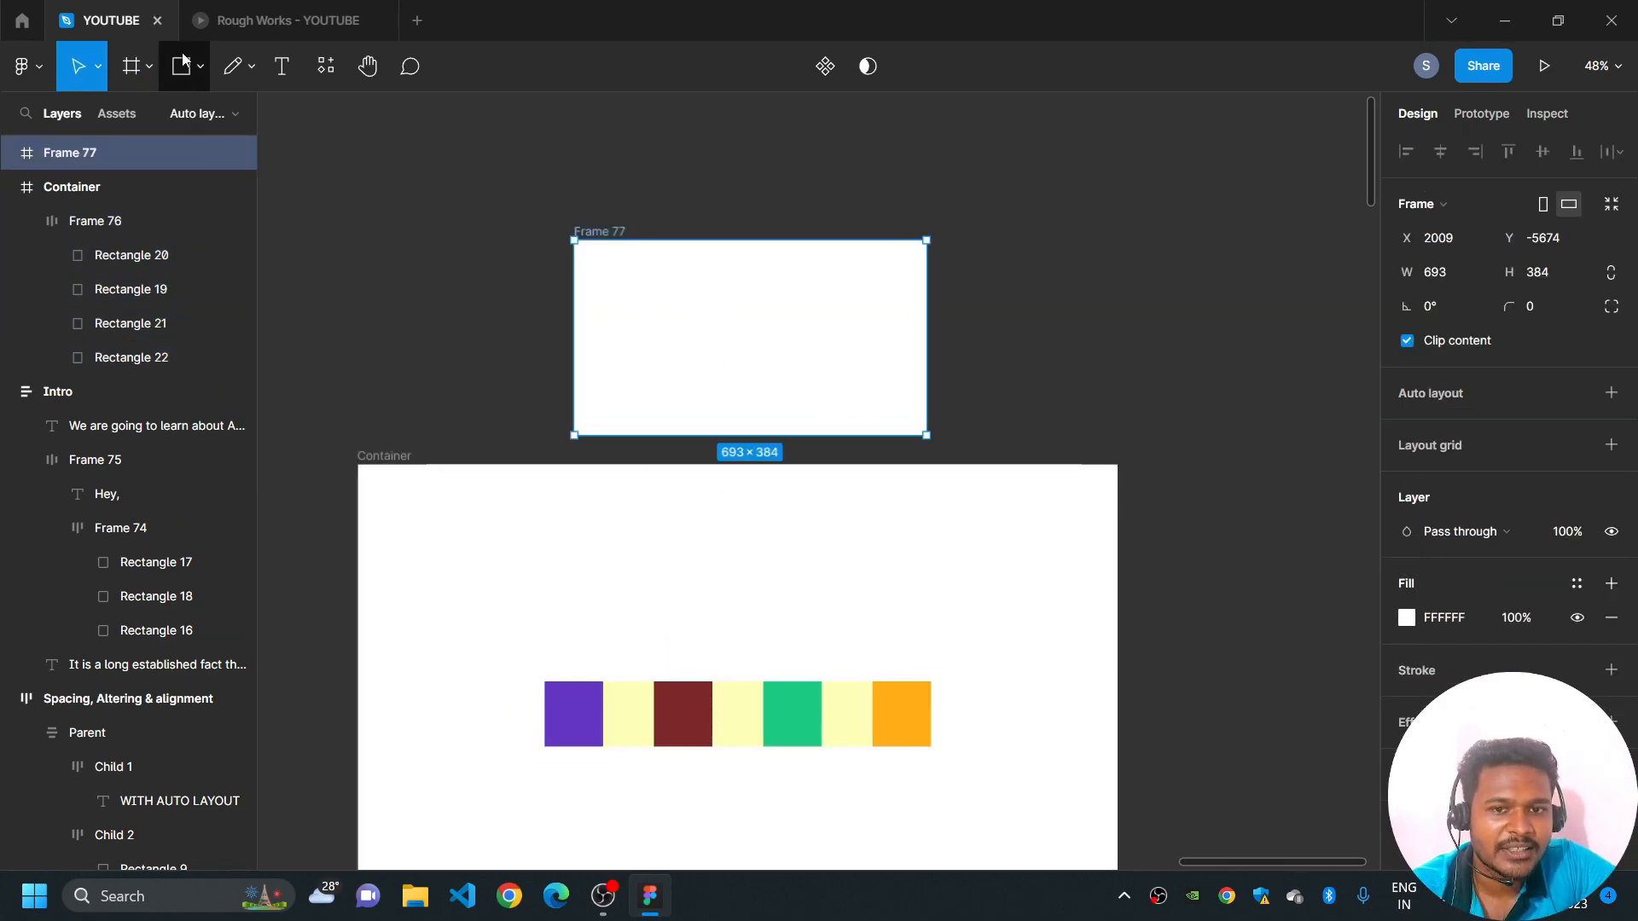
- Draw a rectangle about 178 × 120 in the middle of the new frame and fill it with red, BB3232
key(r)
drag(689, 295, 775, 356)
click(1405, 584)
click(1318, 421)
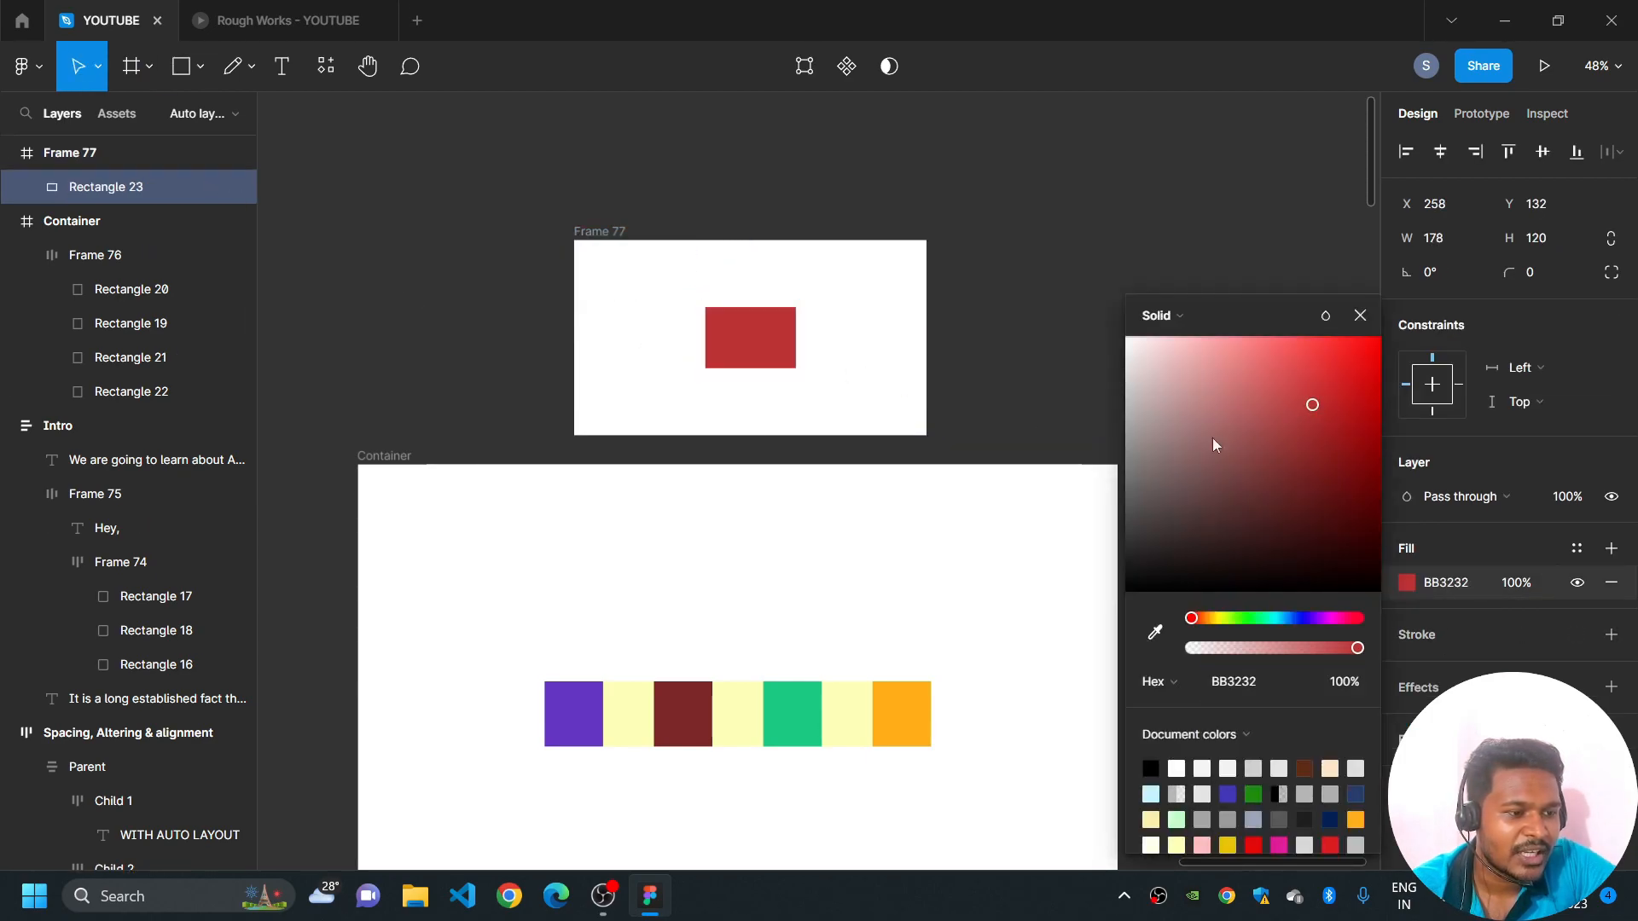
click(888, 270)
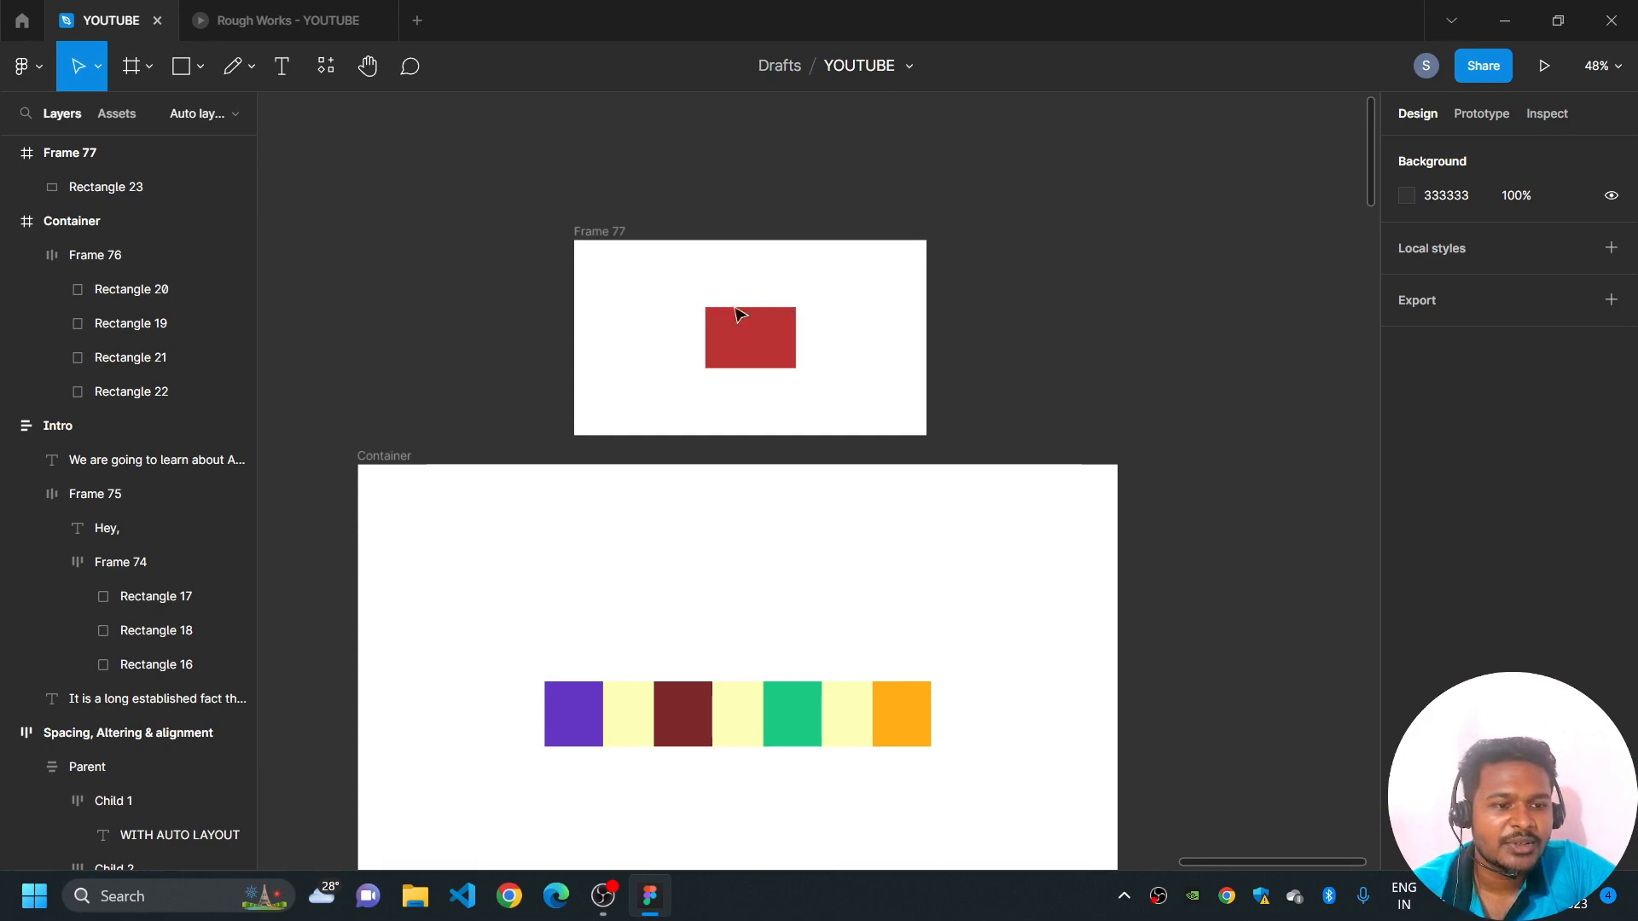
- Sketch double-headed pencil arrows from the red rectangle to the new frame's right edge and top edge to illustrate padding
click(228, 73)
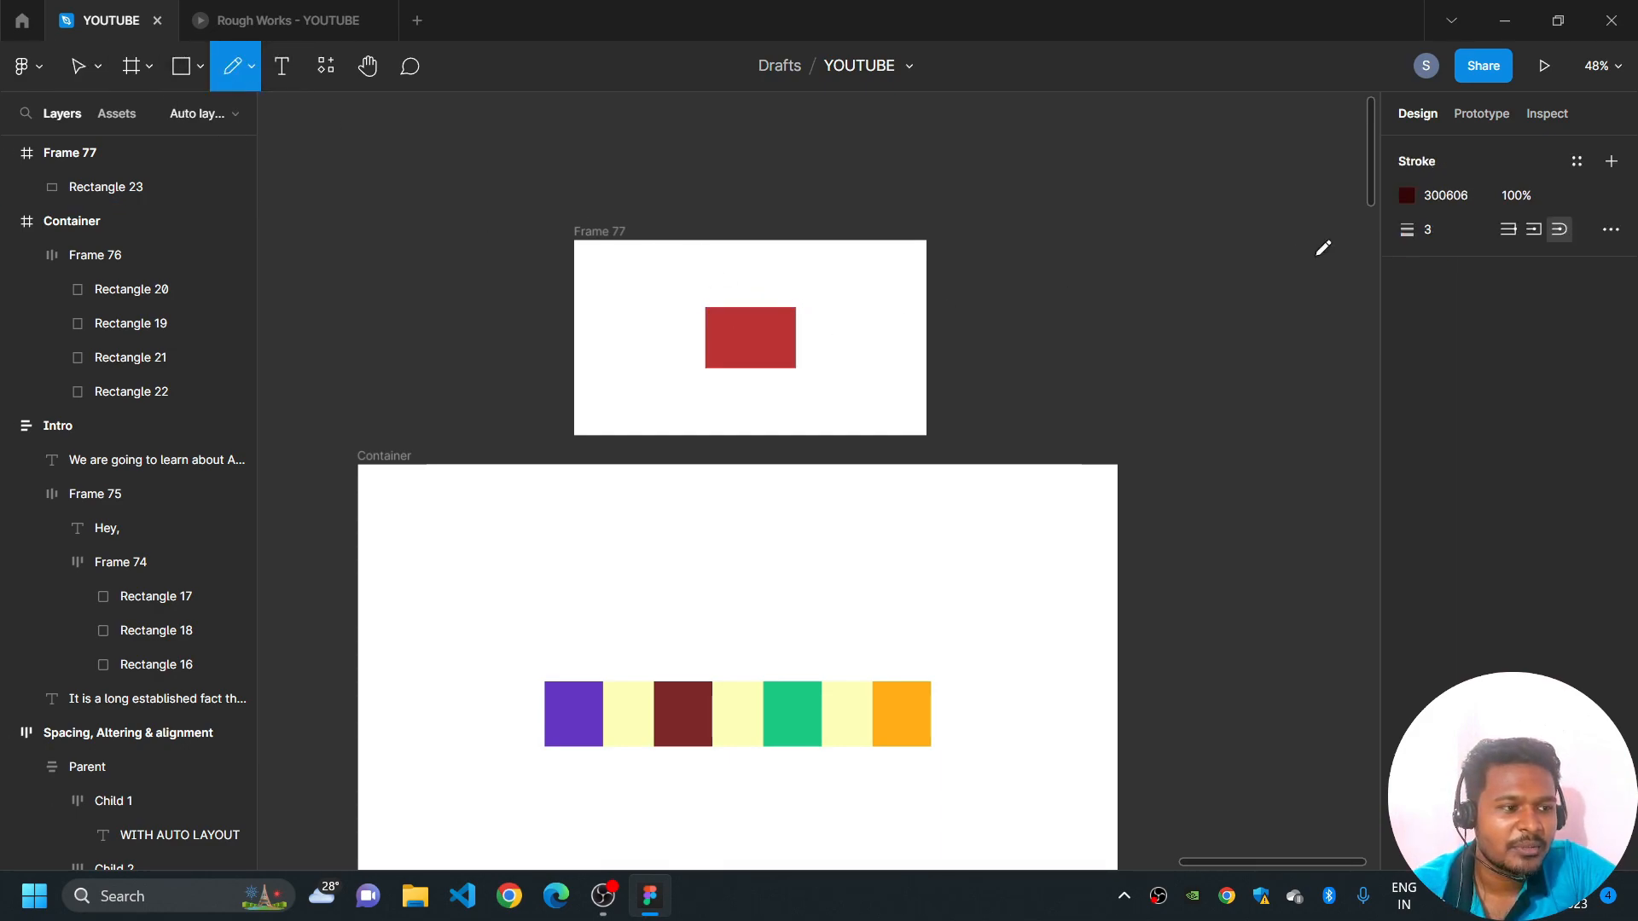
scroll(892, 333, up, 2)
mouse_move(763, 335)
mouse_down()
mouse_move(970, 341)
mouse_move(921, 329)
mouse_move(933, 360)
mouse_up()
drag(776, 319, 783, 354)
drag(691, 209, 694, 285)
mouse_move(682, 272)
mouse_down()
mouse_move(704, 271)
mouse_move(685, 204)
mouse_move(712, 223)
mouse_up()
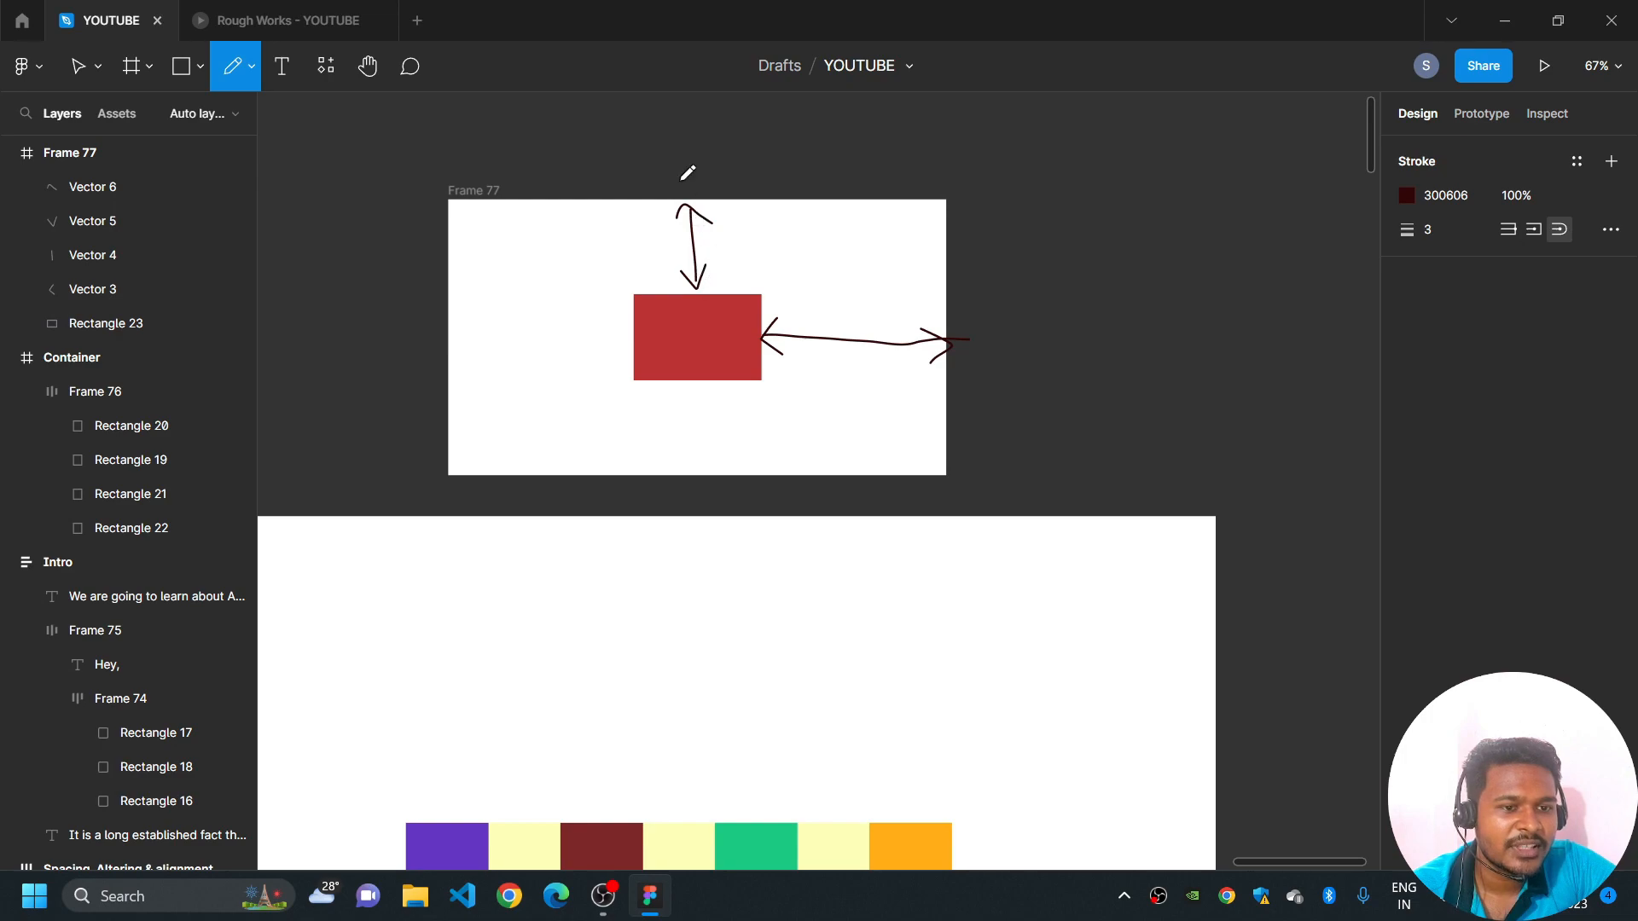
- Set the four-rectangle auto layout frame's horizontal padding to 164 and re-centre it in Container at X 203
scroll(894, 329, down, 5)
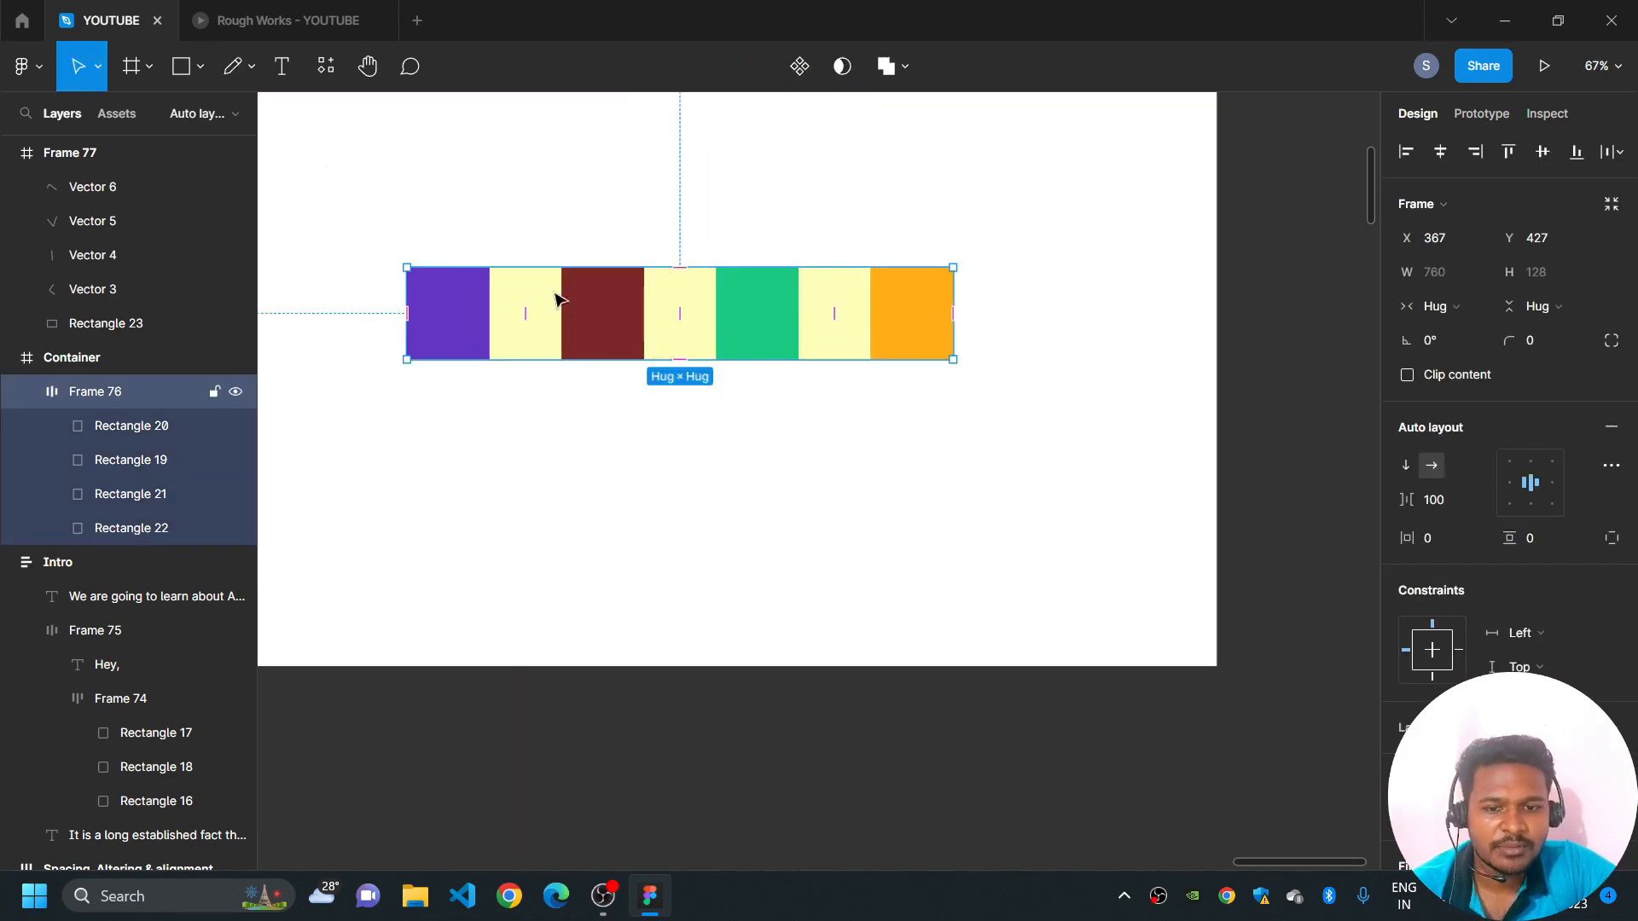
scroll(720, 369, down, 3)
scroll(756, 432, up, 2)
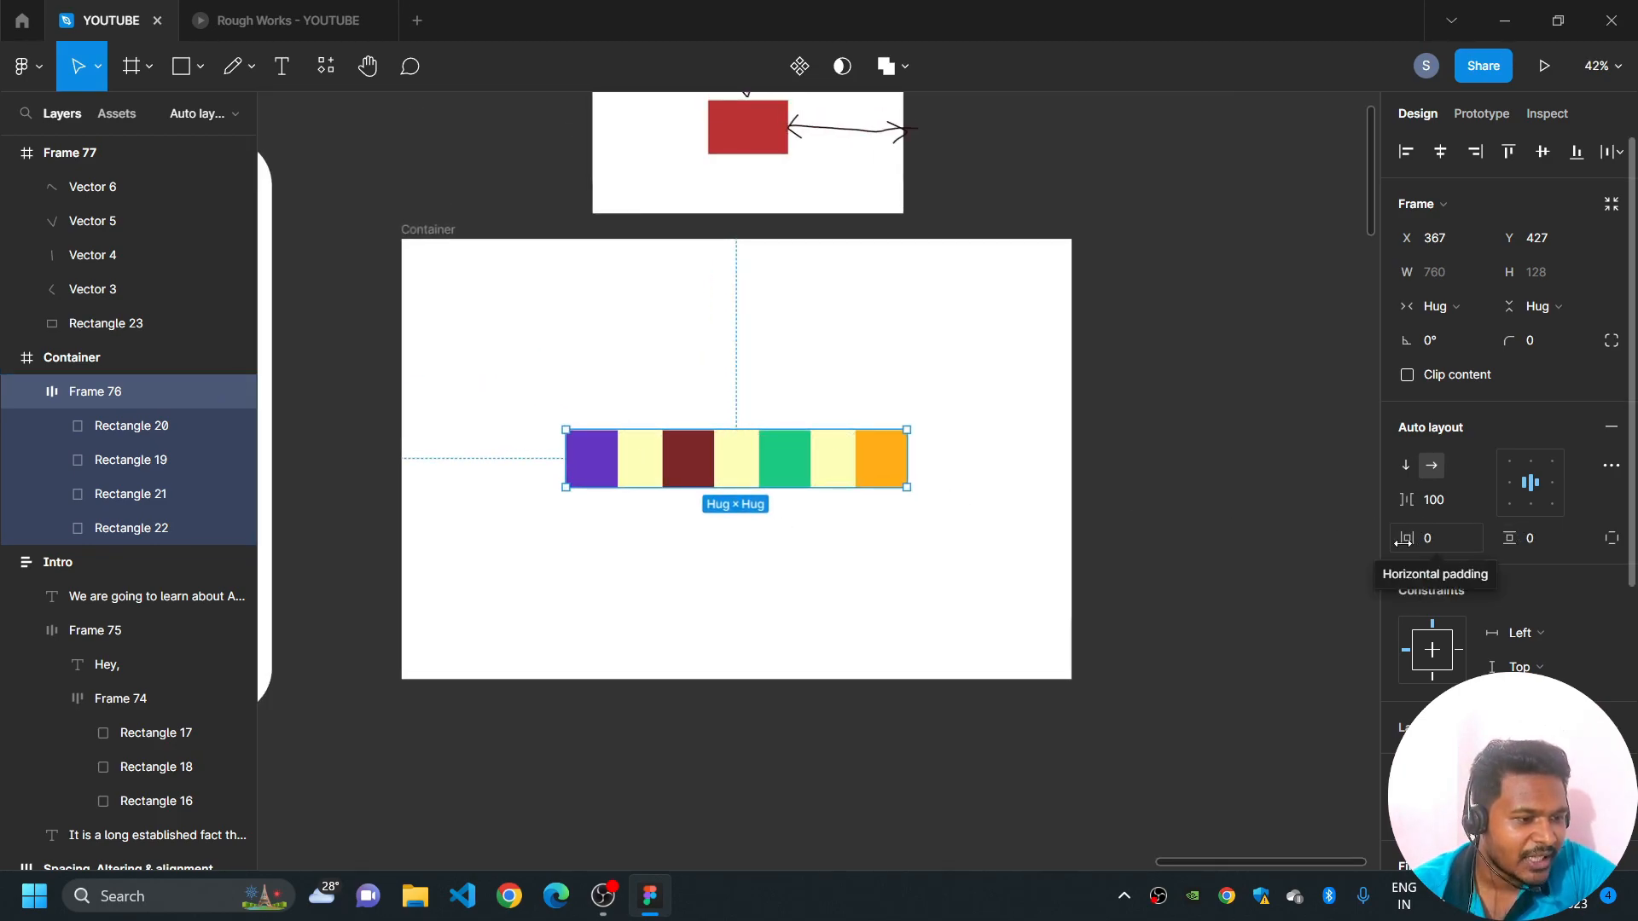
mouse_move(1405, 540)
mouse_down()
mouse_move(1581, 542)
mouse_move(107, 556)
mouse_move(1403, 539)
mouse_up()
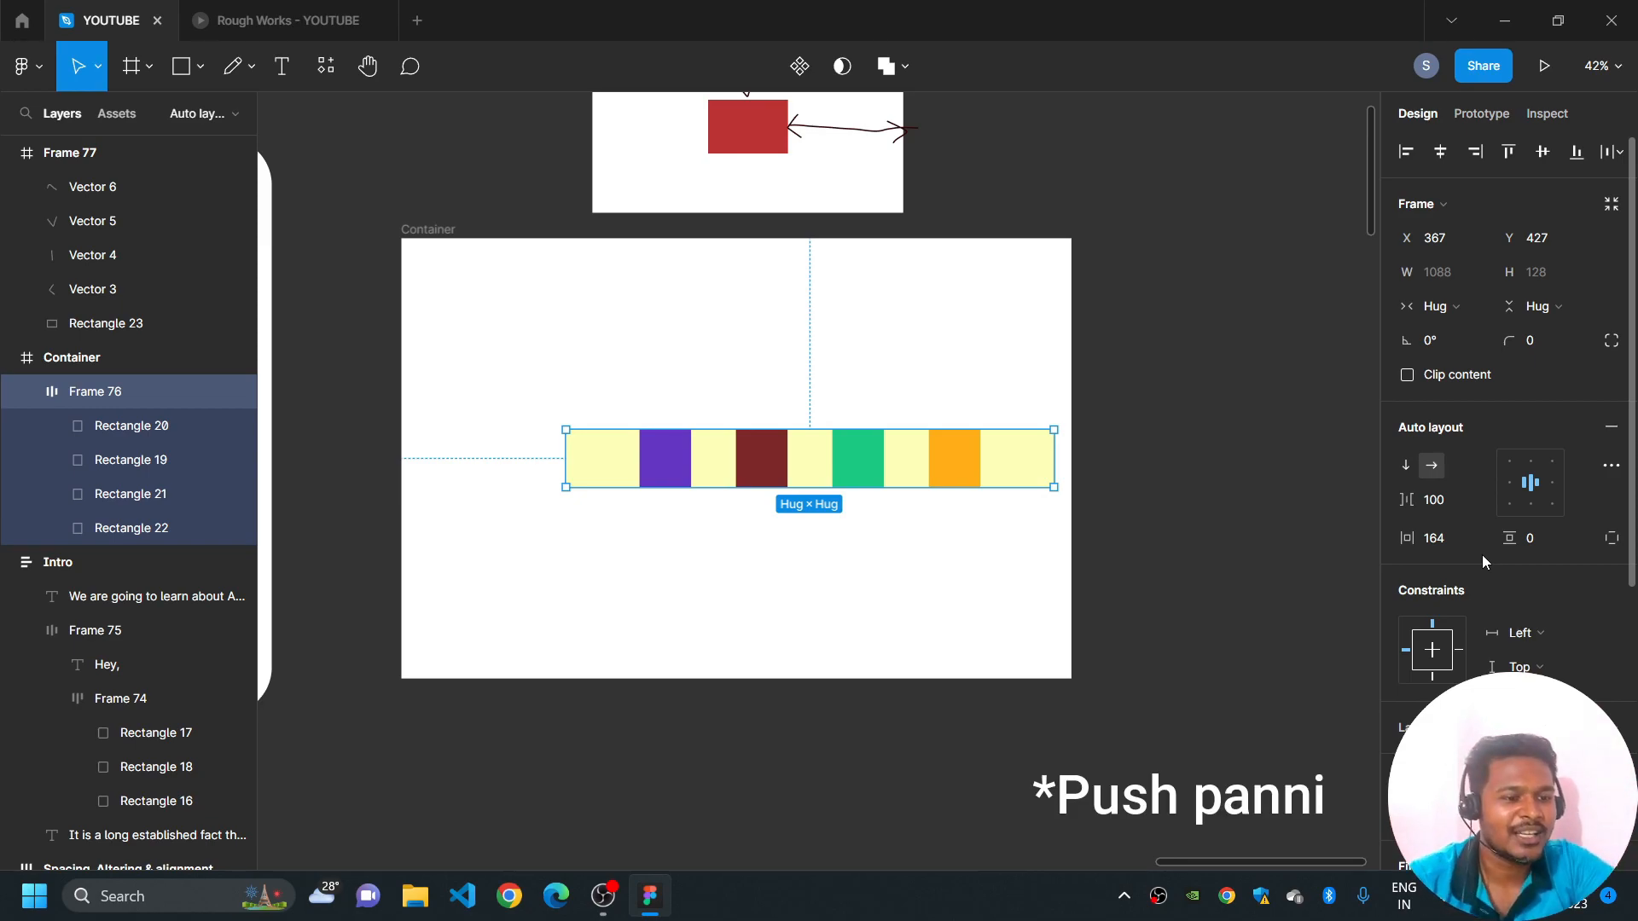
click(1133, 599)
click(969, 561)
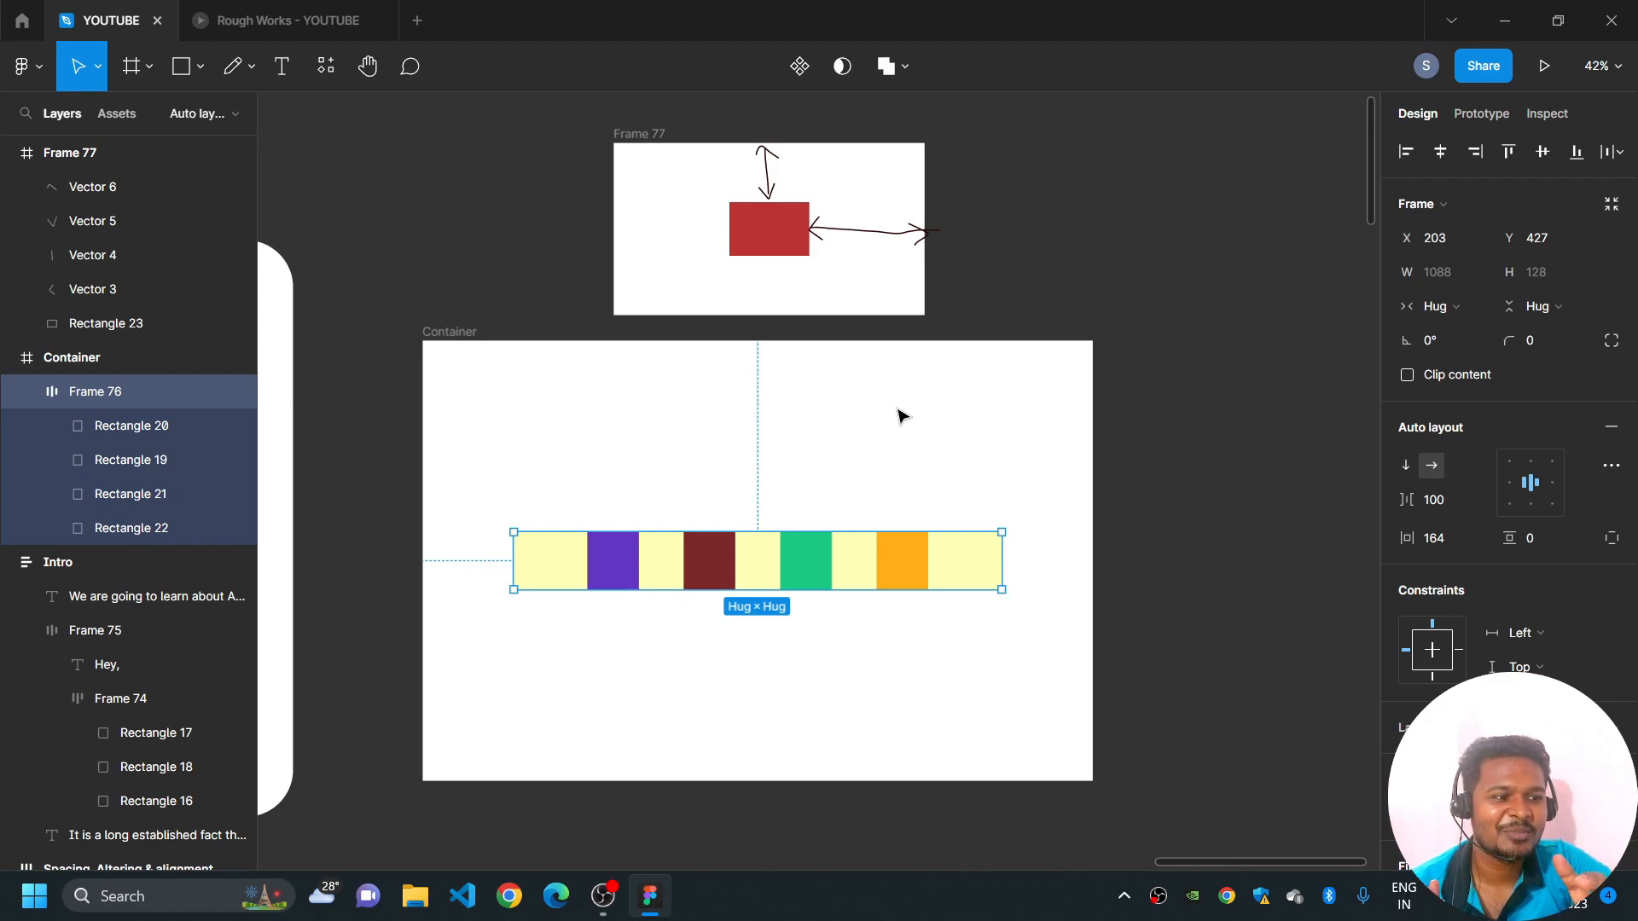
- Set the four-rectangle auto layout frame's horizontal padding to 128 and its vertical padding to 124
scroll(815, 550, up, 2)
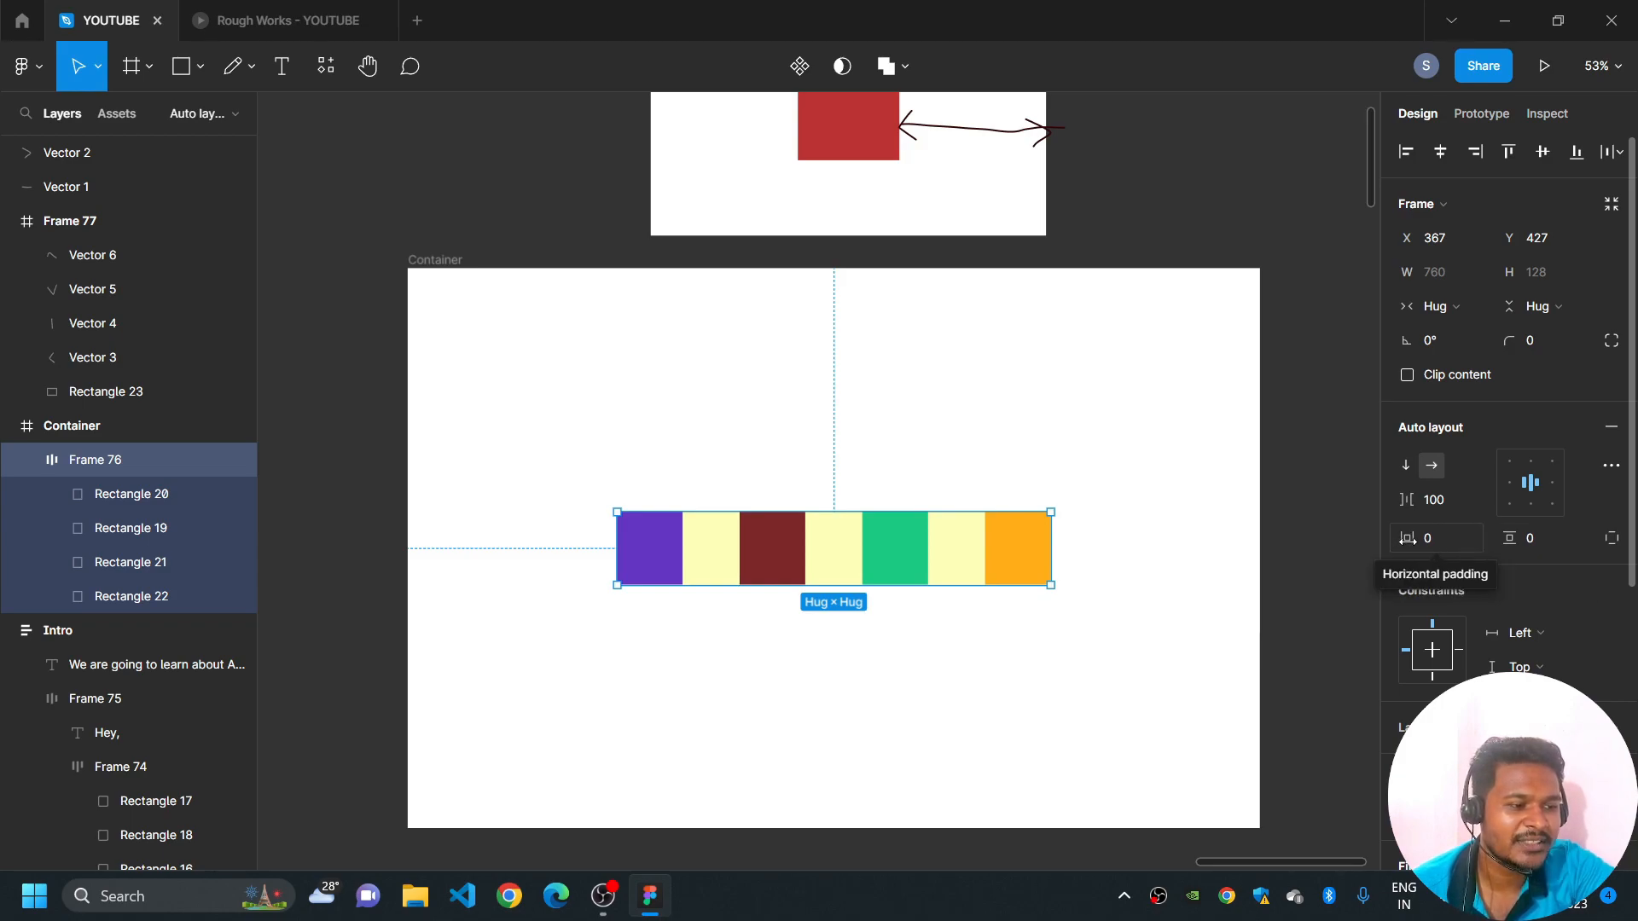
drag(1408, 539, 1525, 539)
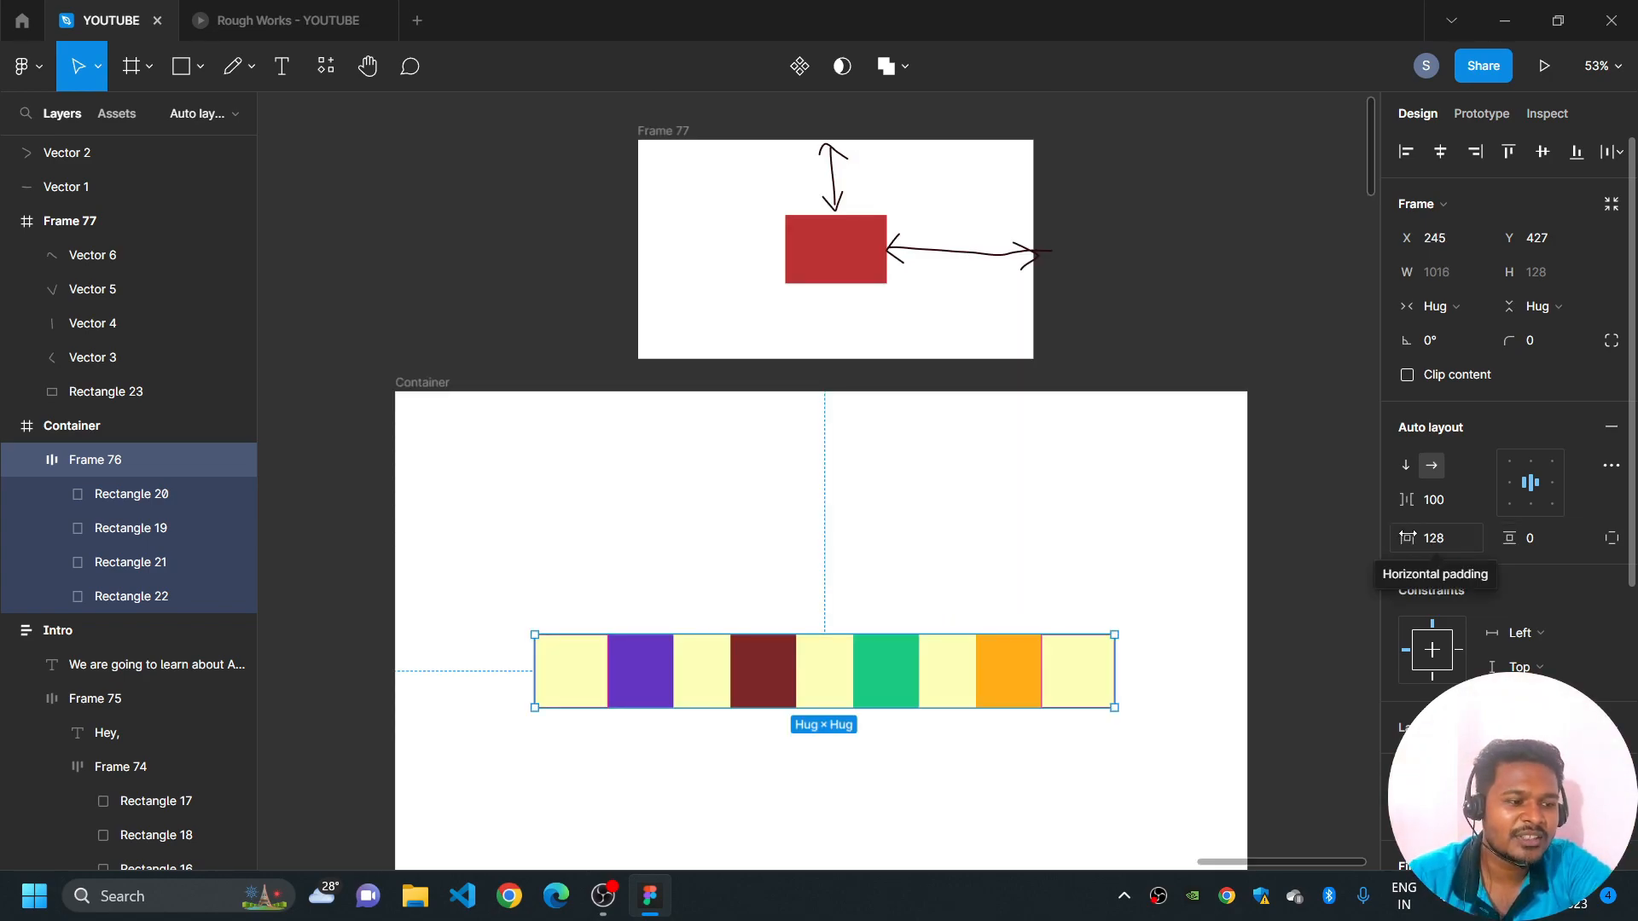
drag(1518, 551, 1072, 523)
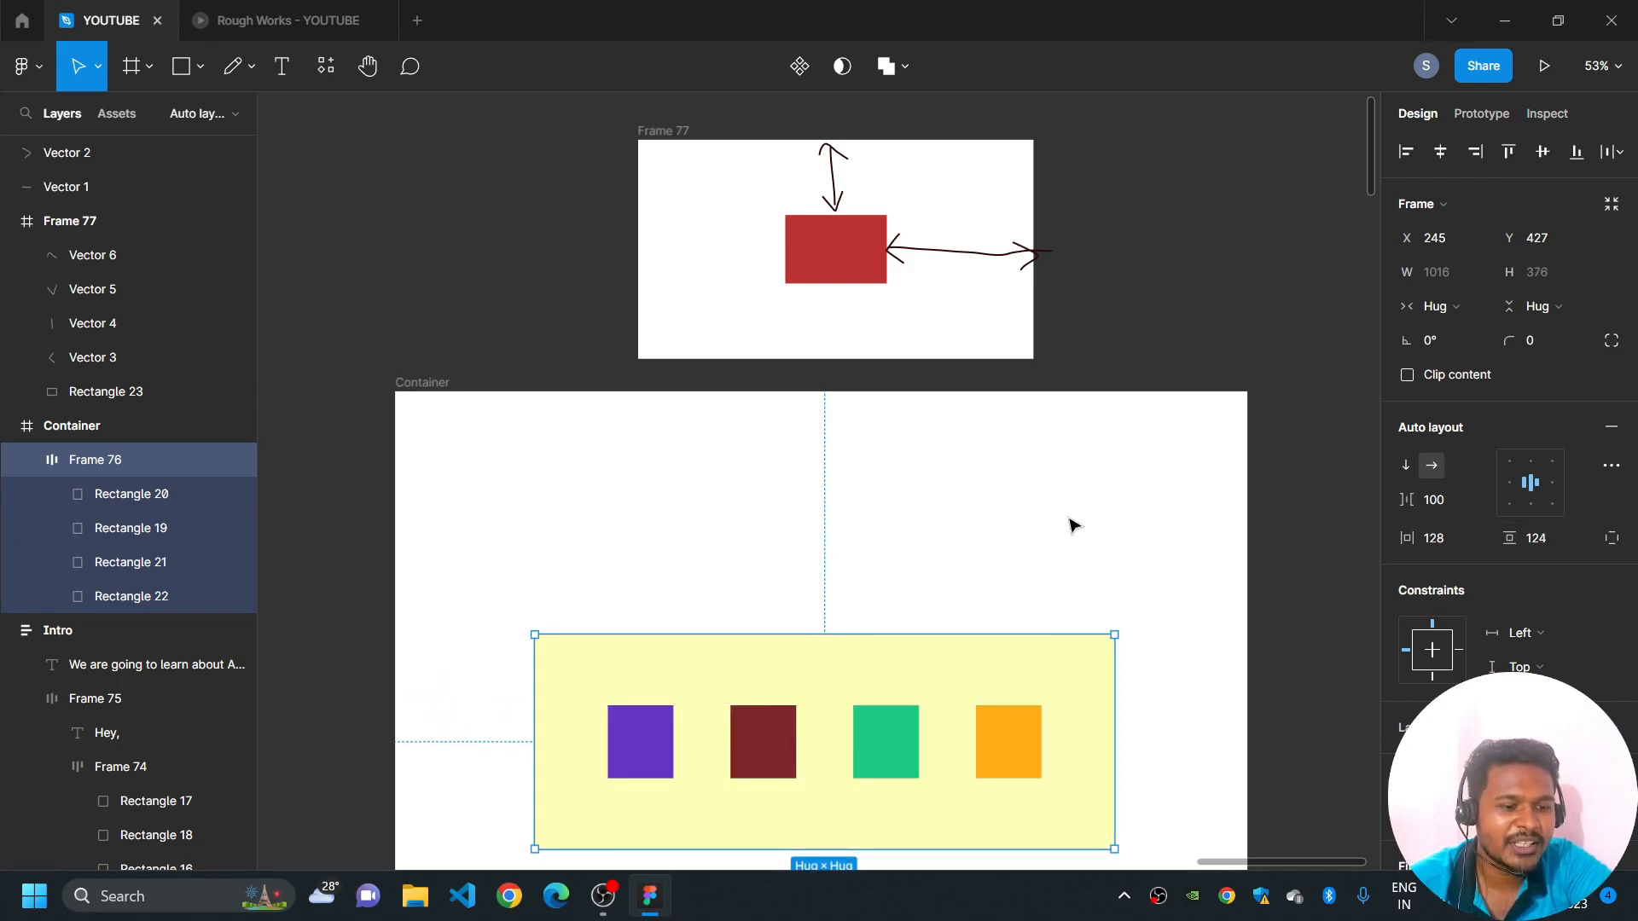
- Select the Parent frame of the WITH AUTO LAYOUT card and set the vertical spacing between its items to 181
scroll(1049, 495, down, 3)
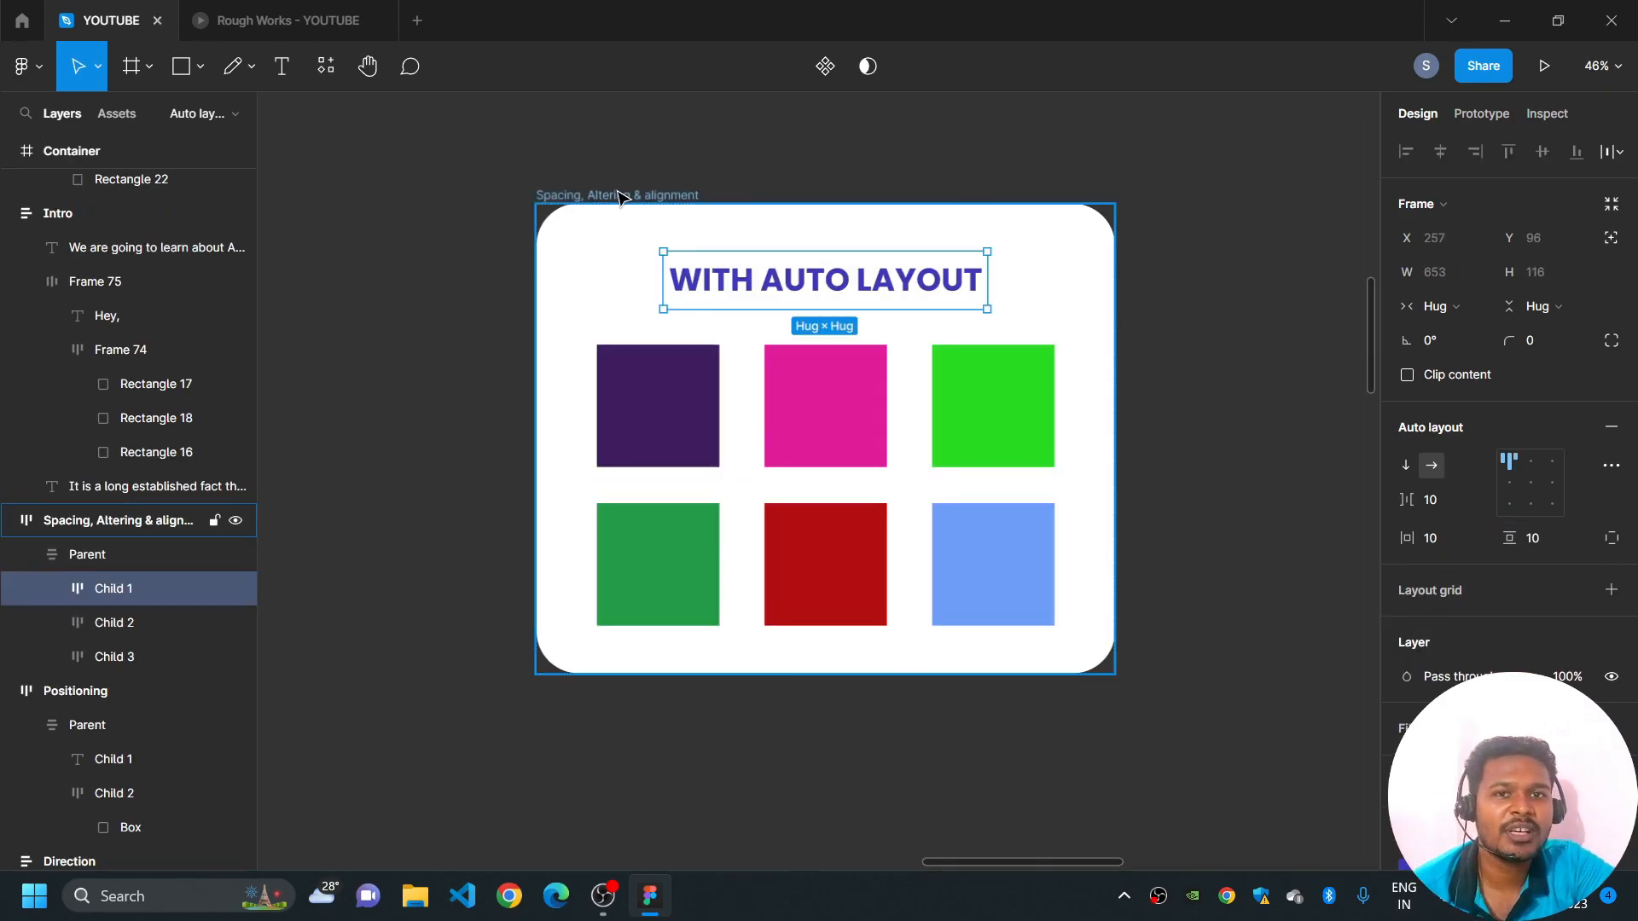
key(Escape)
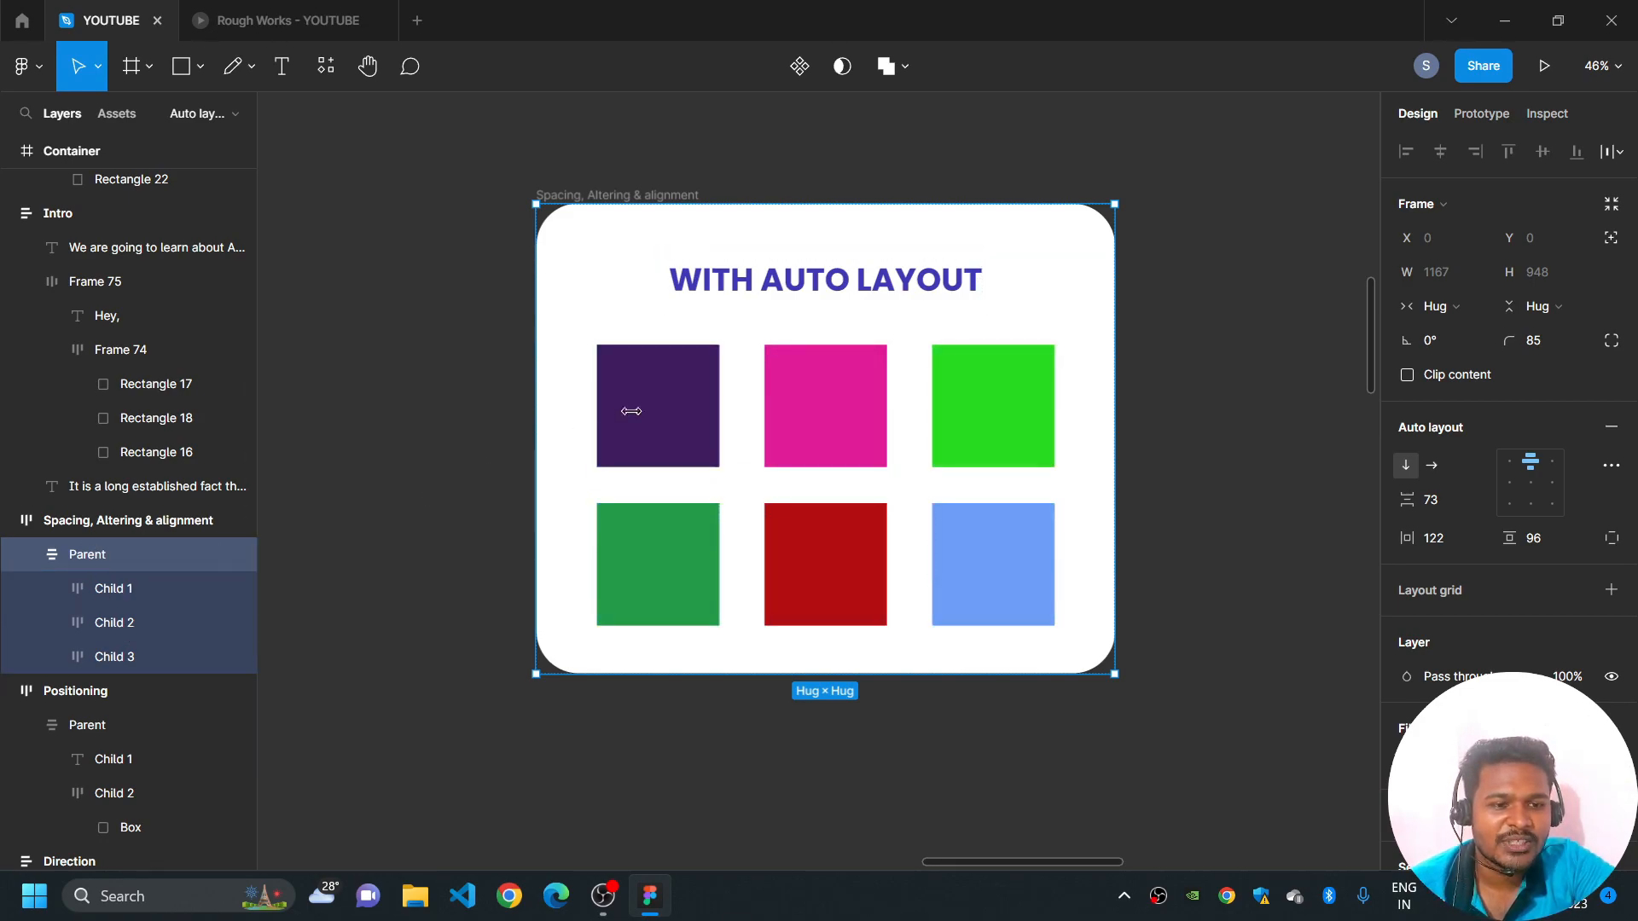
click(615, 225)
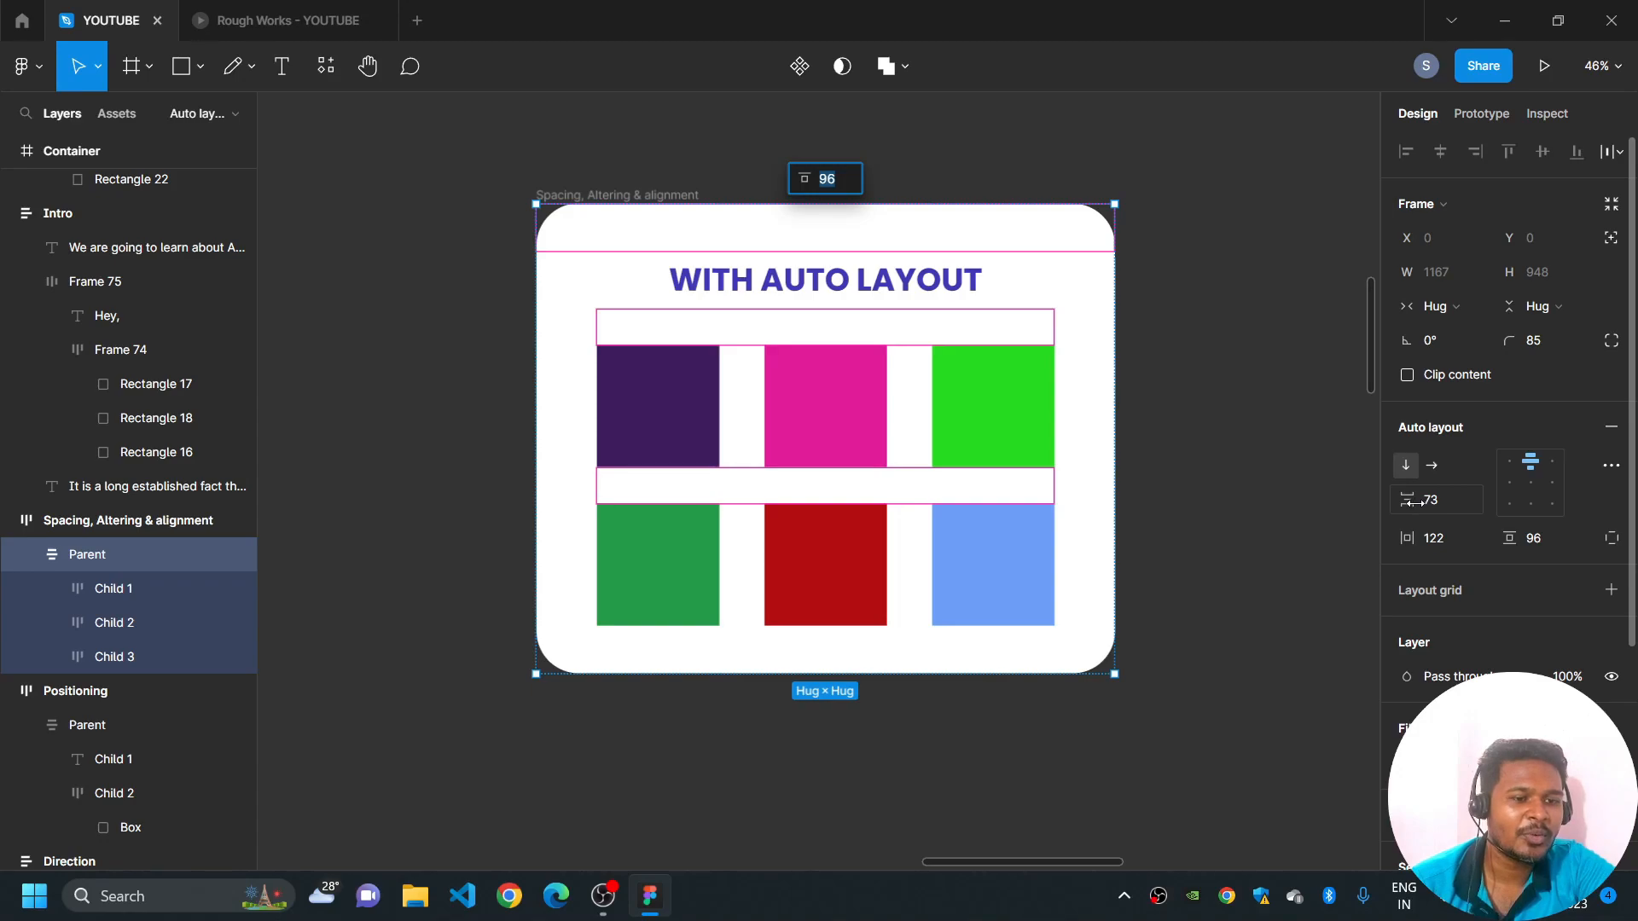
drag(1413, 502, 1521, 565)
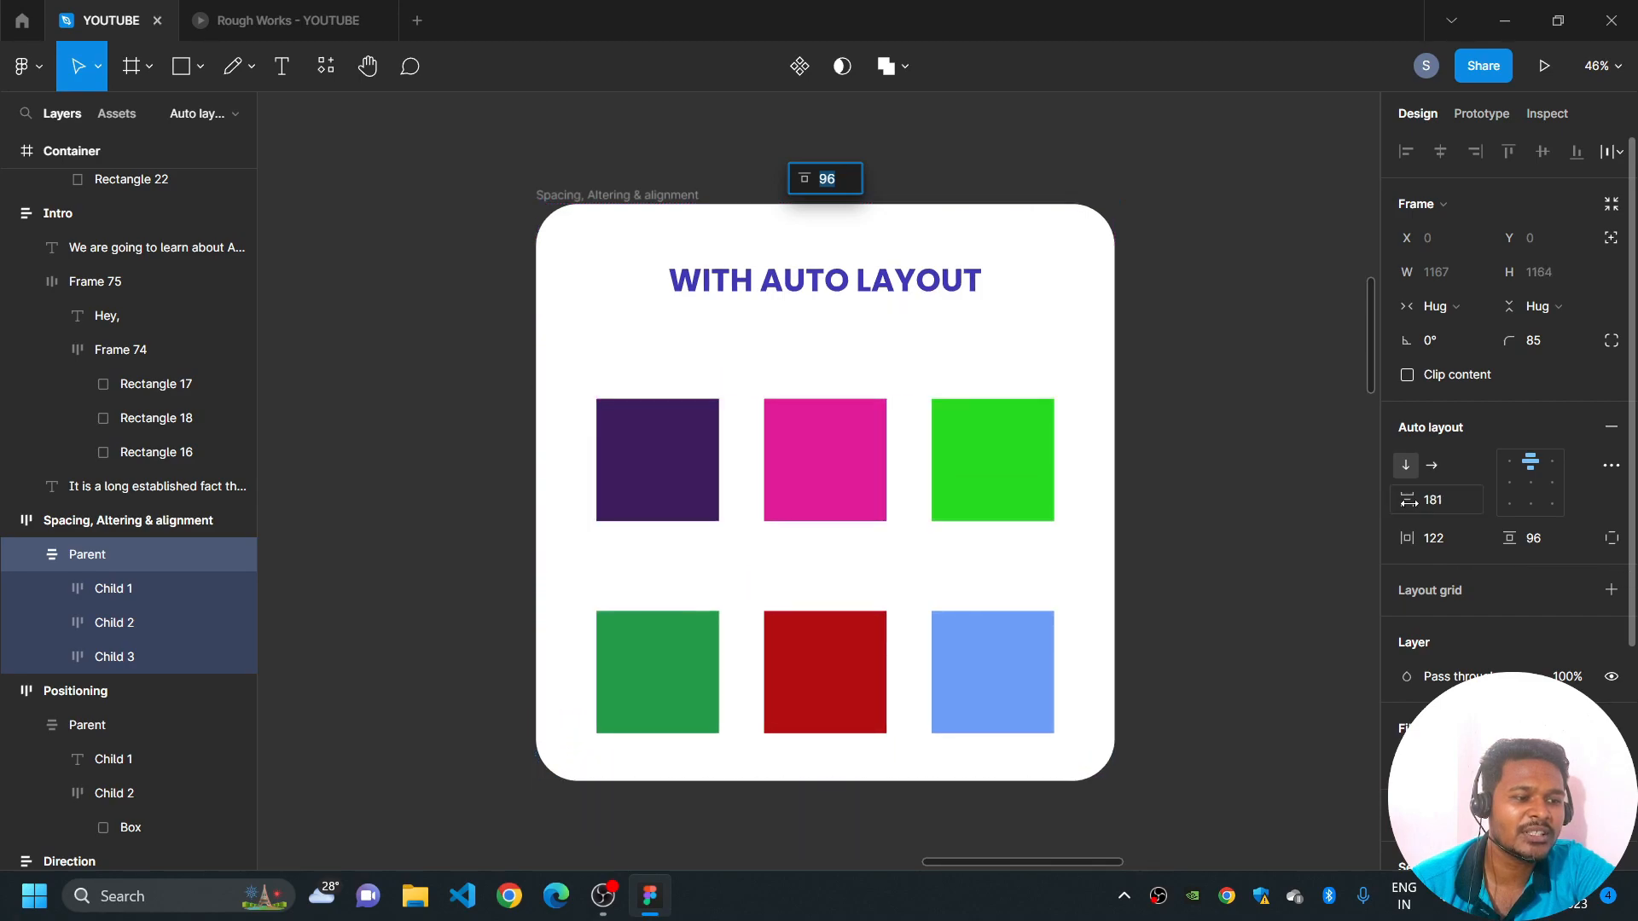
click(1260, 575)
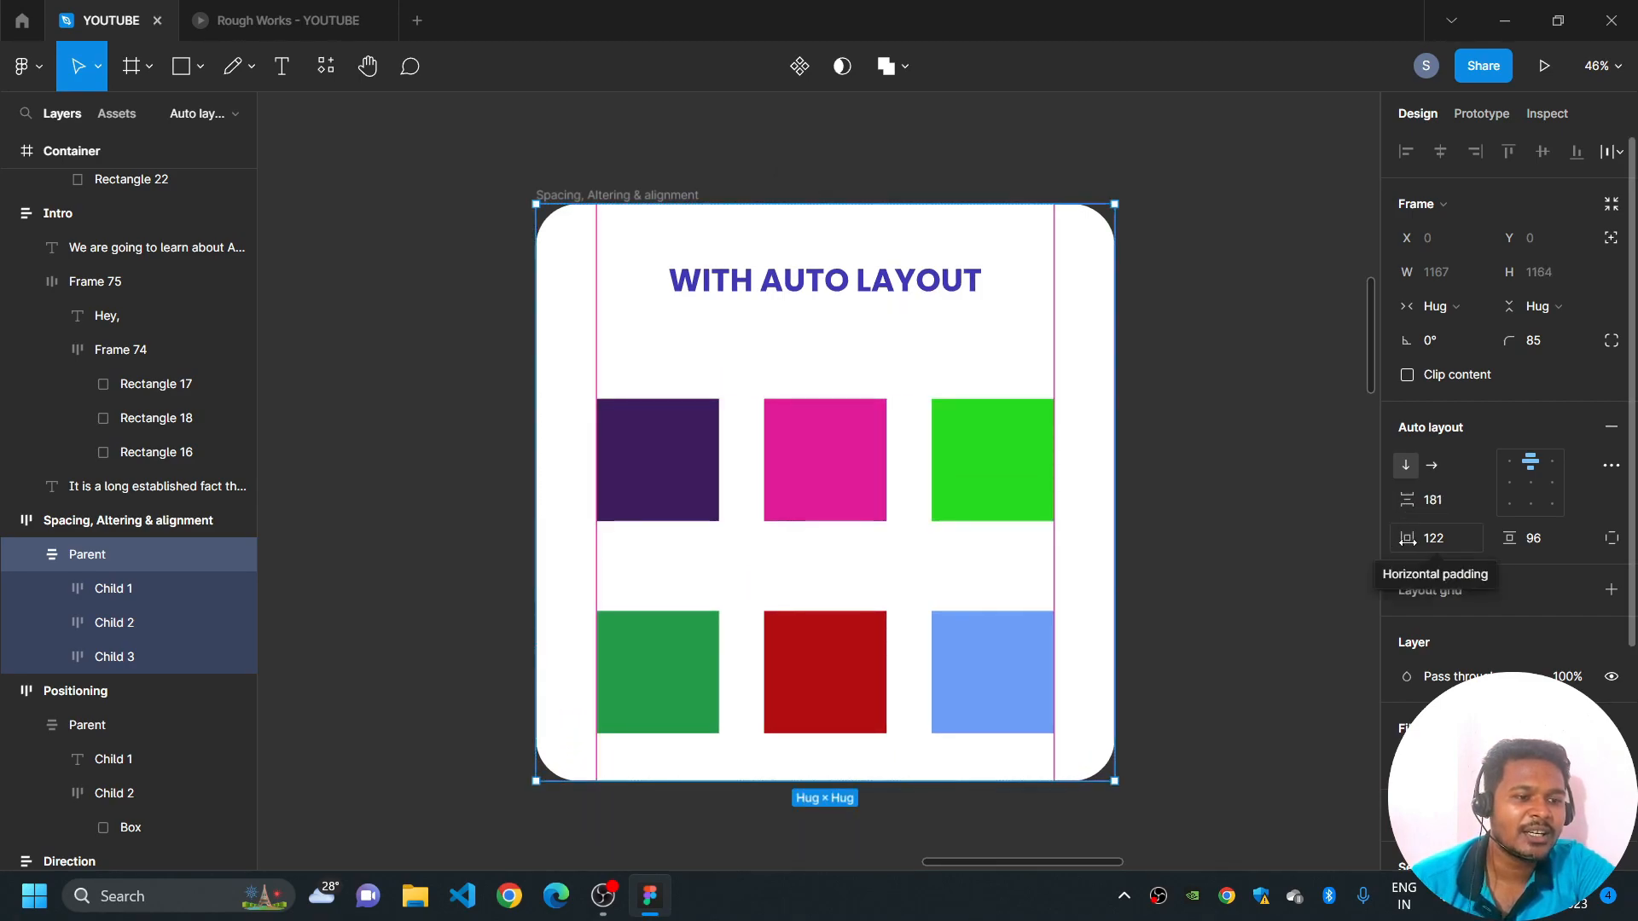
- Set the Parent frame's horizontal padding to 196 and its vertical padding to 118
drag(1407, 546, 17, 556)
drag(1223, 497, 1168, 405)
drag(1509, 538, 1425, 556)
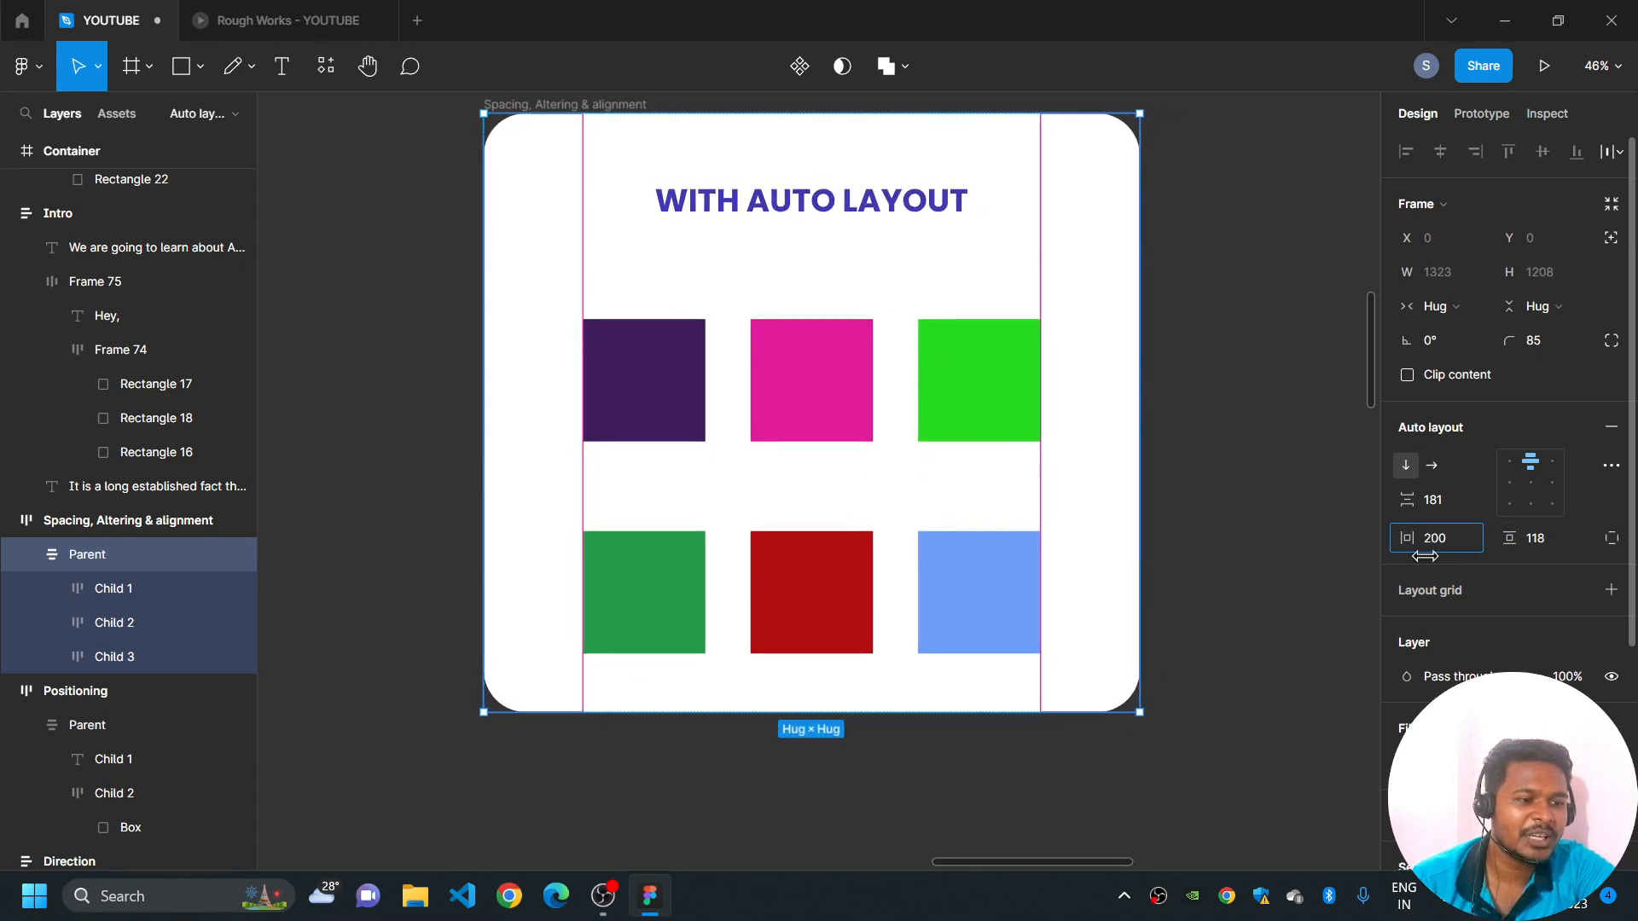
drag(1433, 556, 1416, 558)
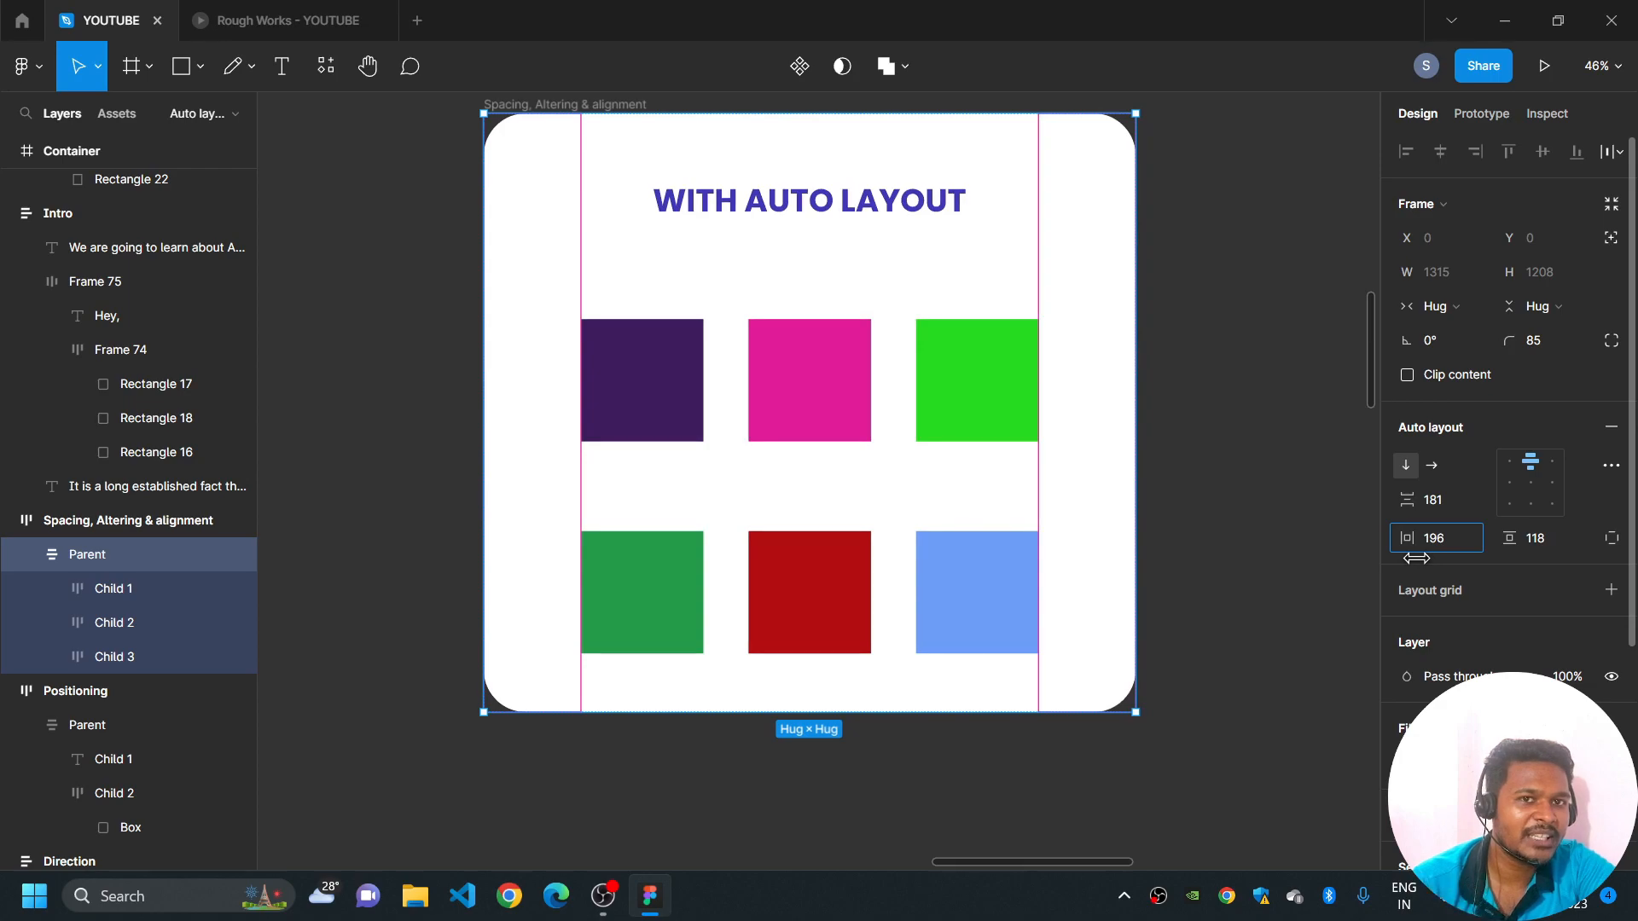
- Set the Parent frame's vertical padding to 153 and the vertical spacing between its items to 180
drag(1549, 549, 1568, 549)
drag(1407, 500, 1400, 542)
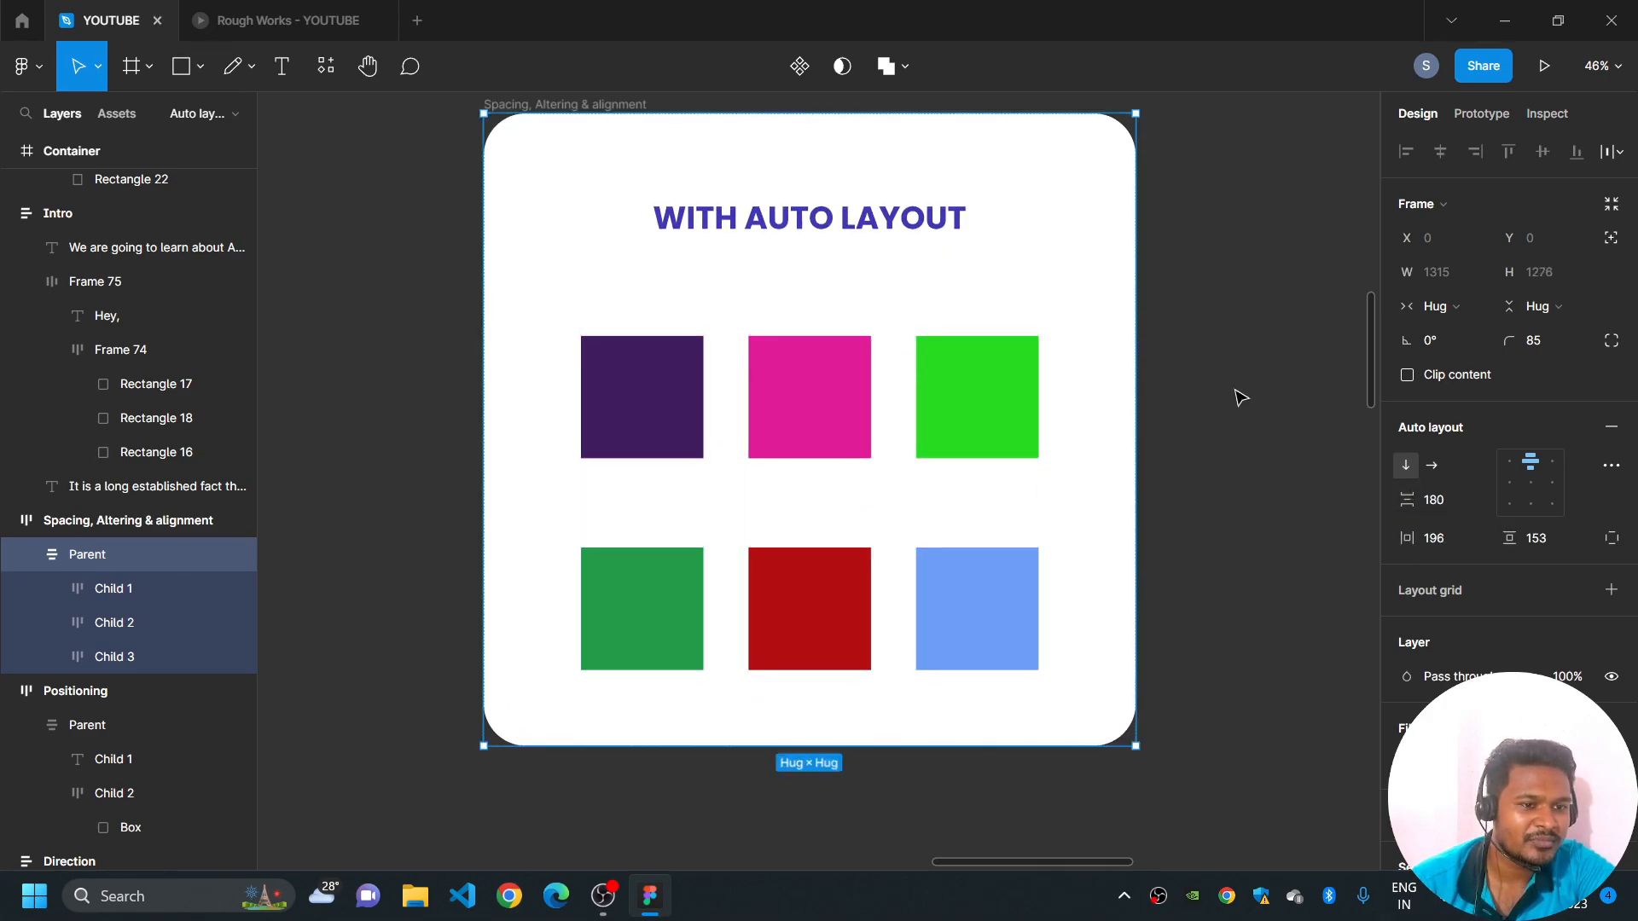
drag(1252, 390, 1080, 471)
scroll(1183, 440, down, 3)
click(596, 206)
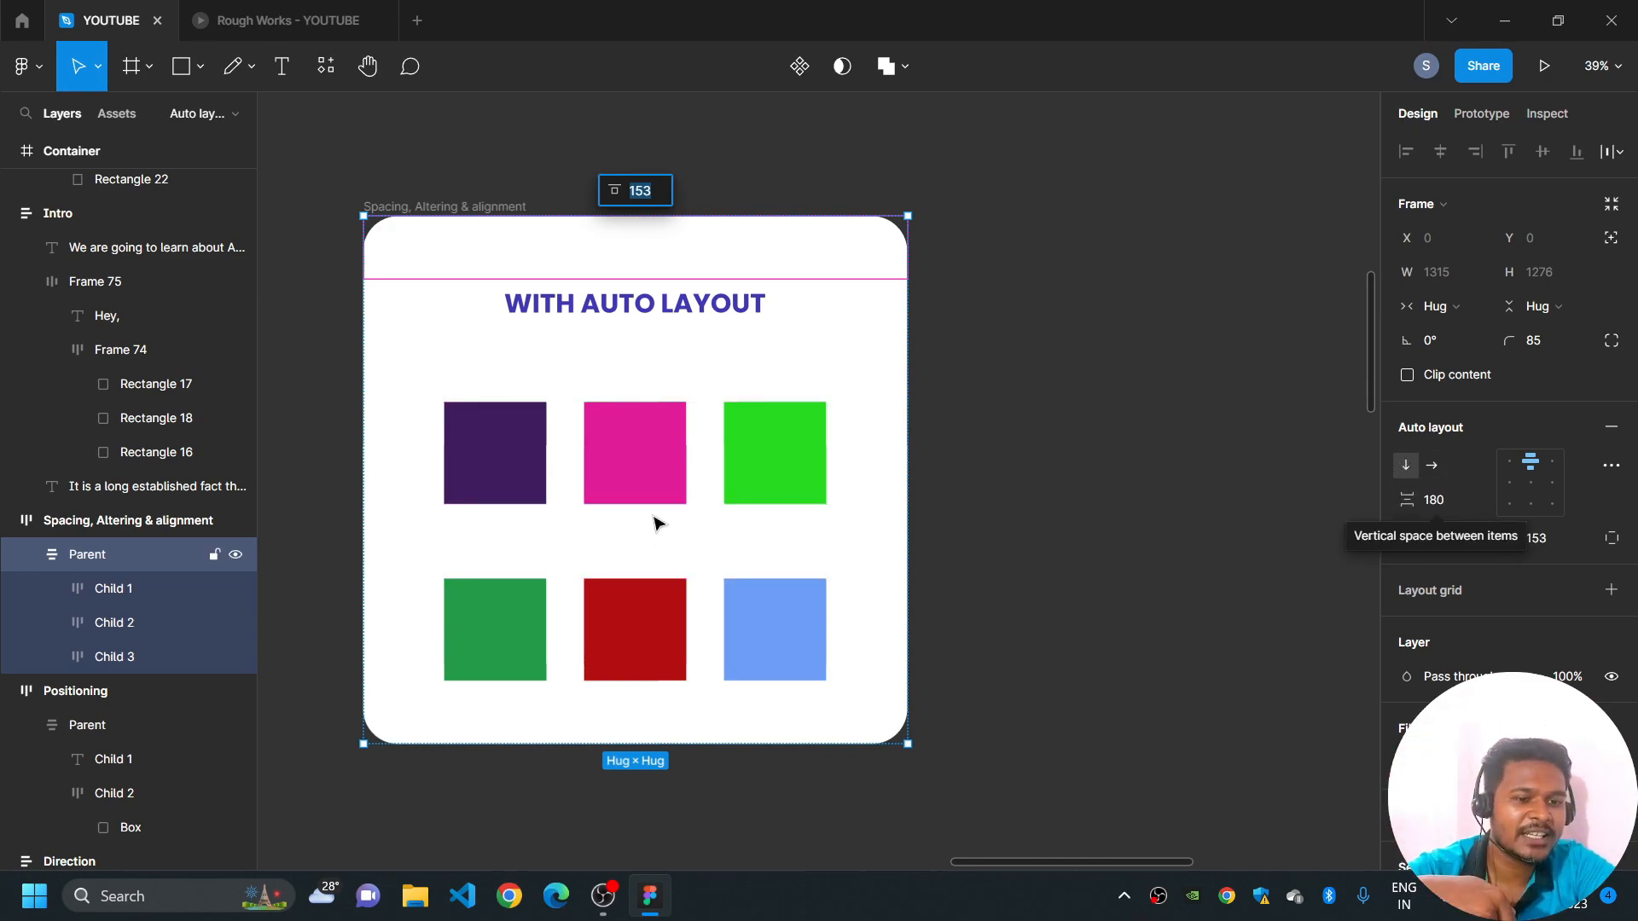
click(975, 399)
- Try a horizontal auto layout direction on the WITH AUTO LAYOUT card's Parent frame and restore the vertical direction
click(614, 313)
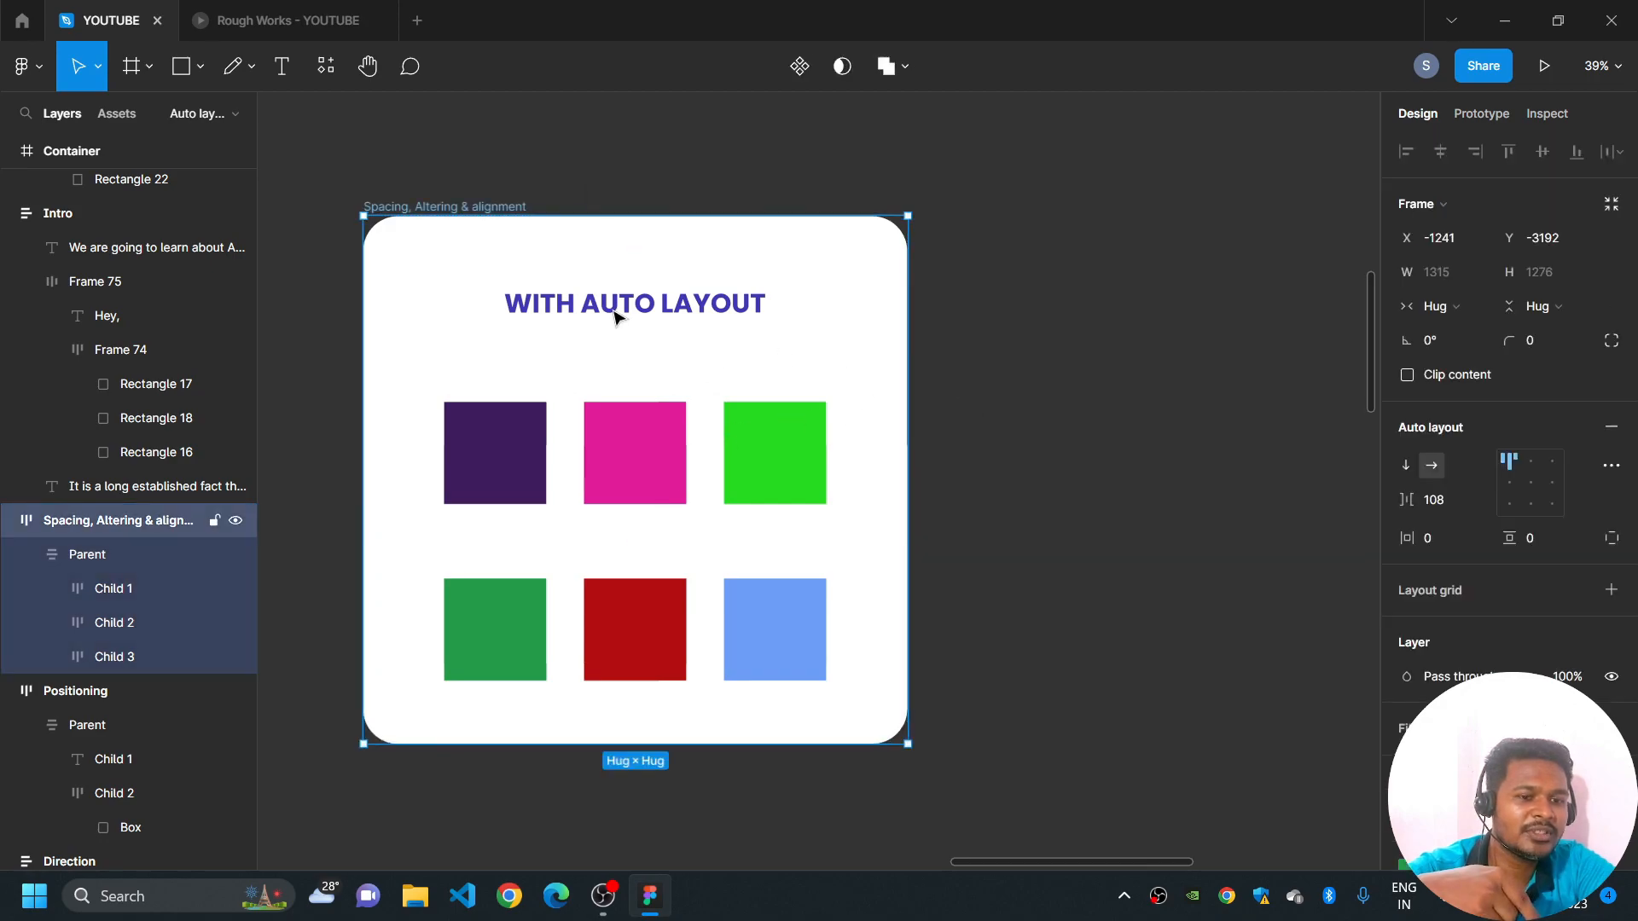
click(659, 355)
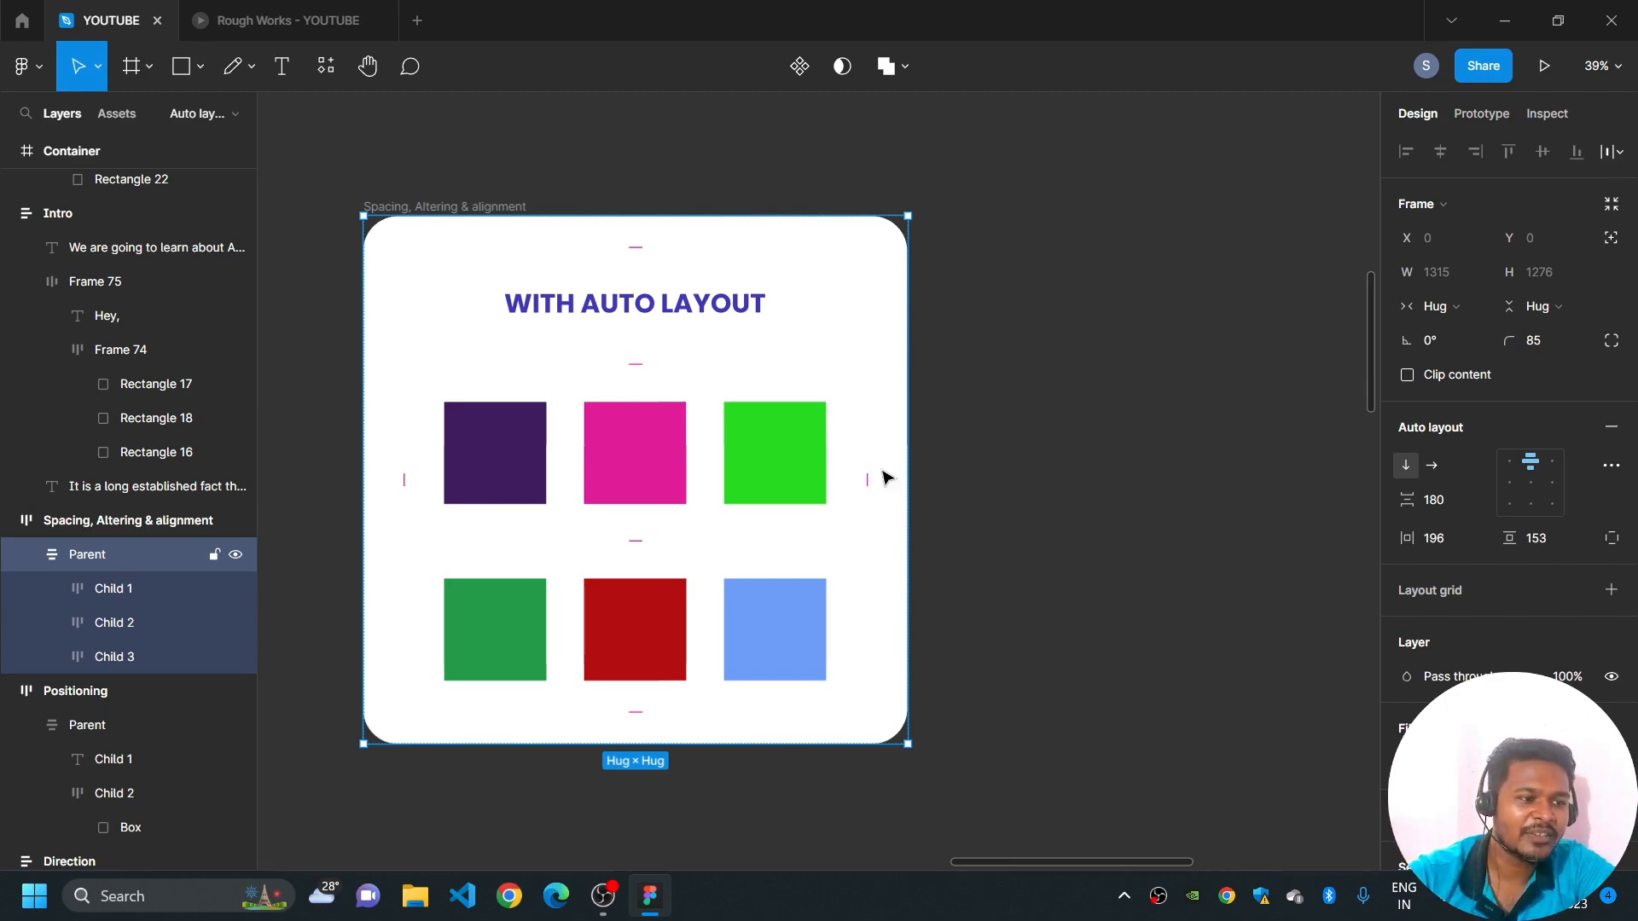
click(1431, 465)
drag(1135, 535, 985, 539)
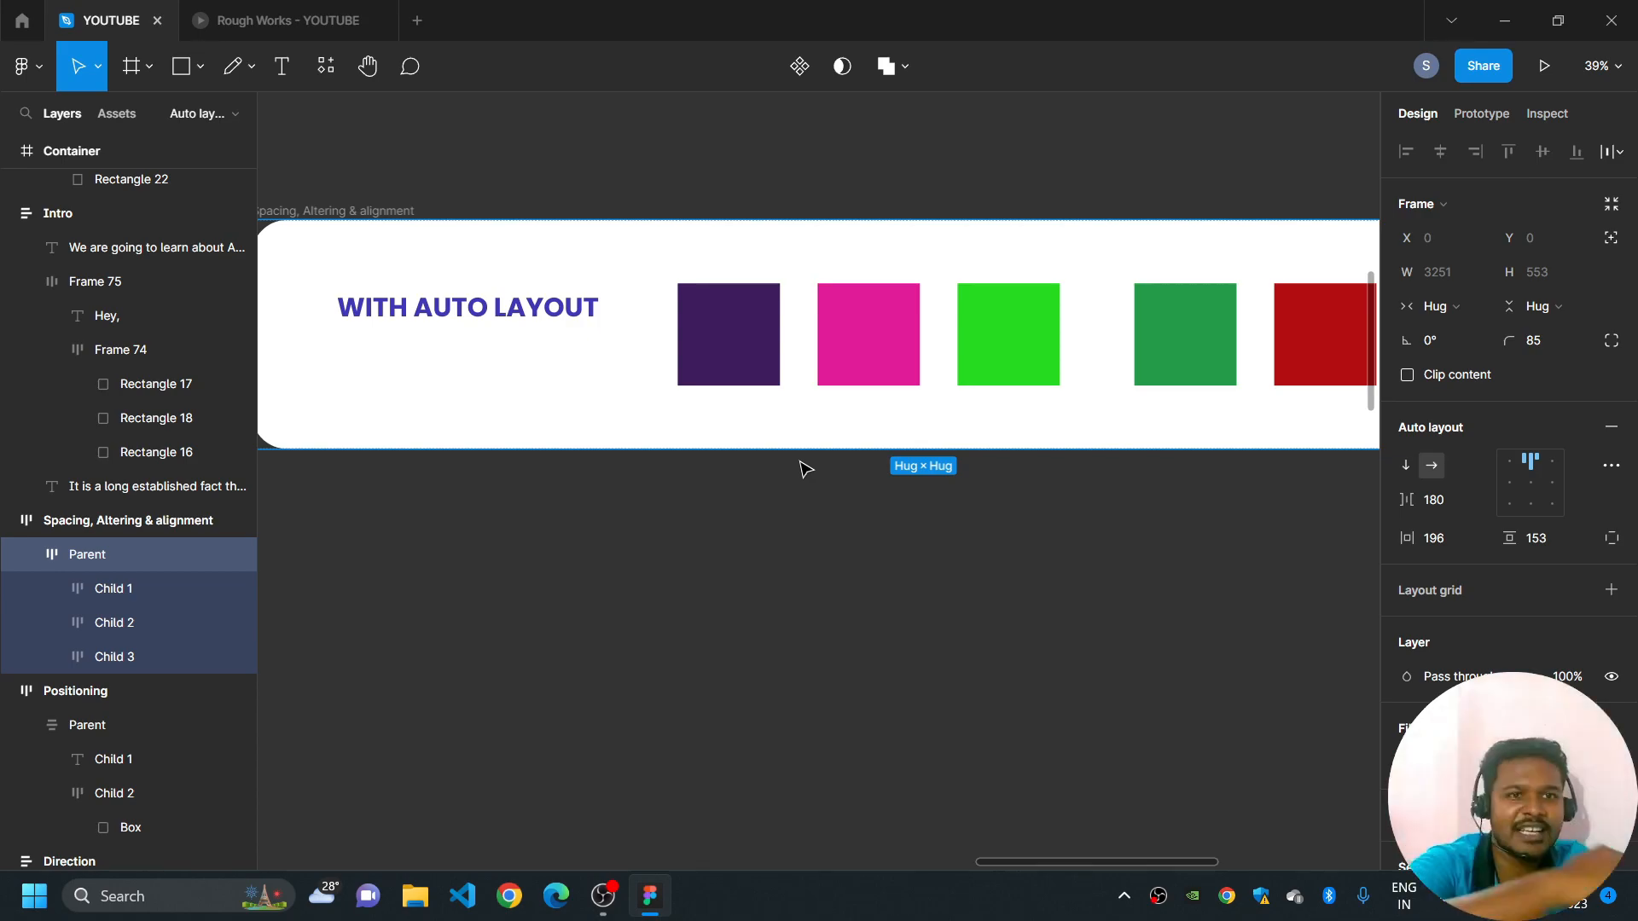
click(1404, 468)
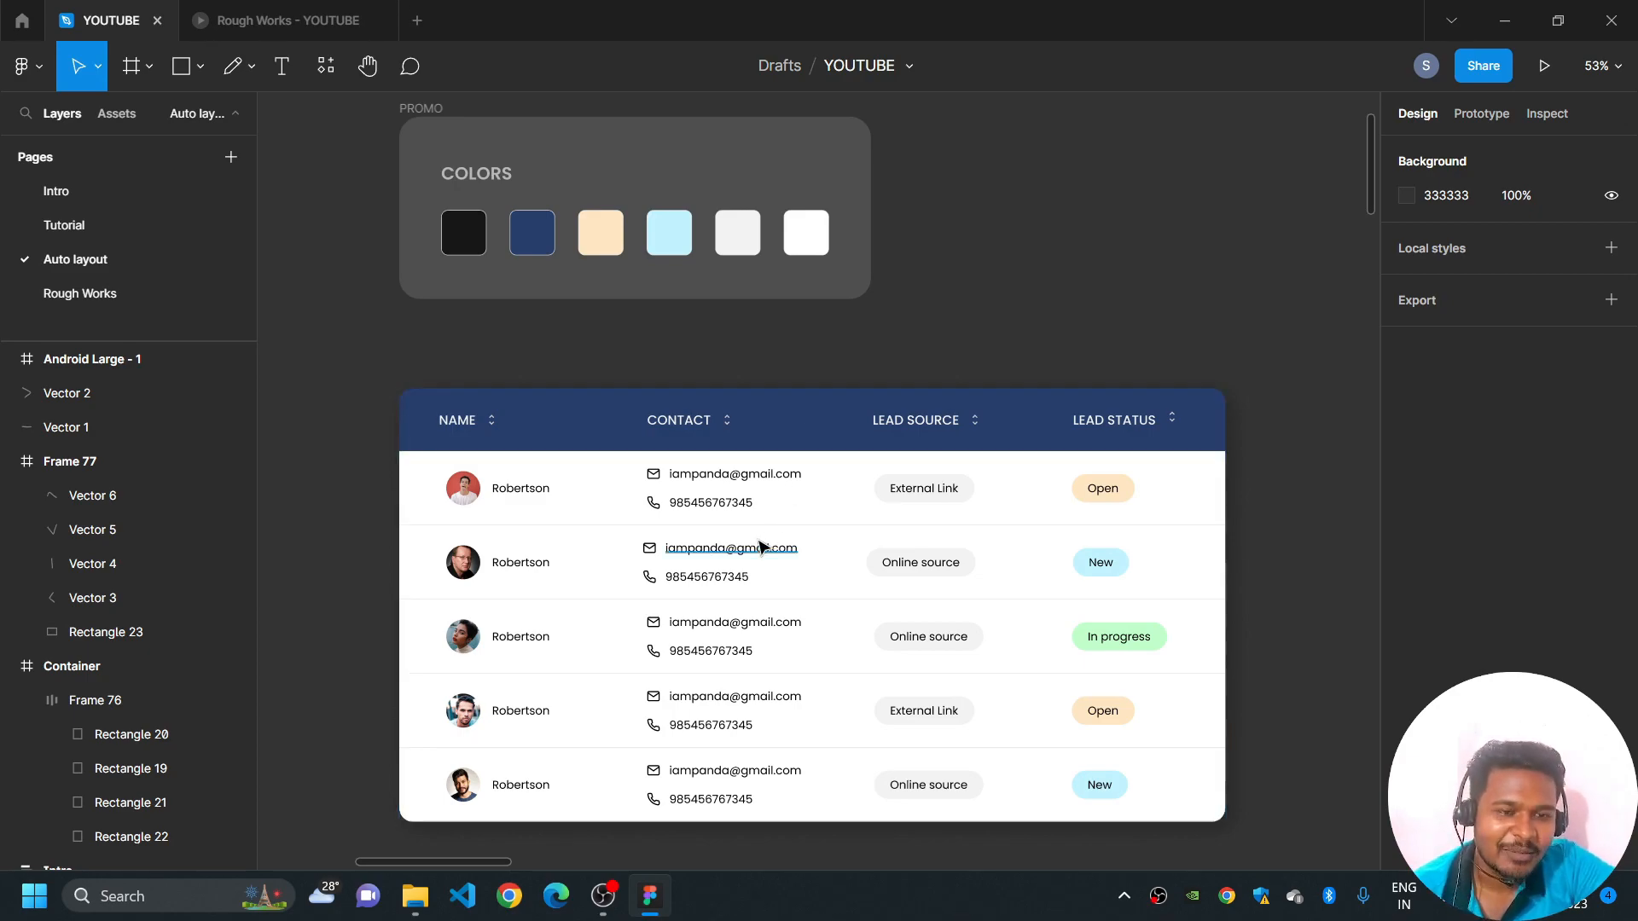
- Wrap the Cold Coffee and Indian Tea cards in Android Large - 1 in a horizontal auto layout and move Cold Coffee after Indian Tea
scroll(759, 547, down, 1)
drag(606, 632, 1038, 625)
drag(714, 605, 995, 569)
scroll(734, 573, up, 2)
scroll(731, 573, up, 2)
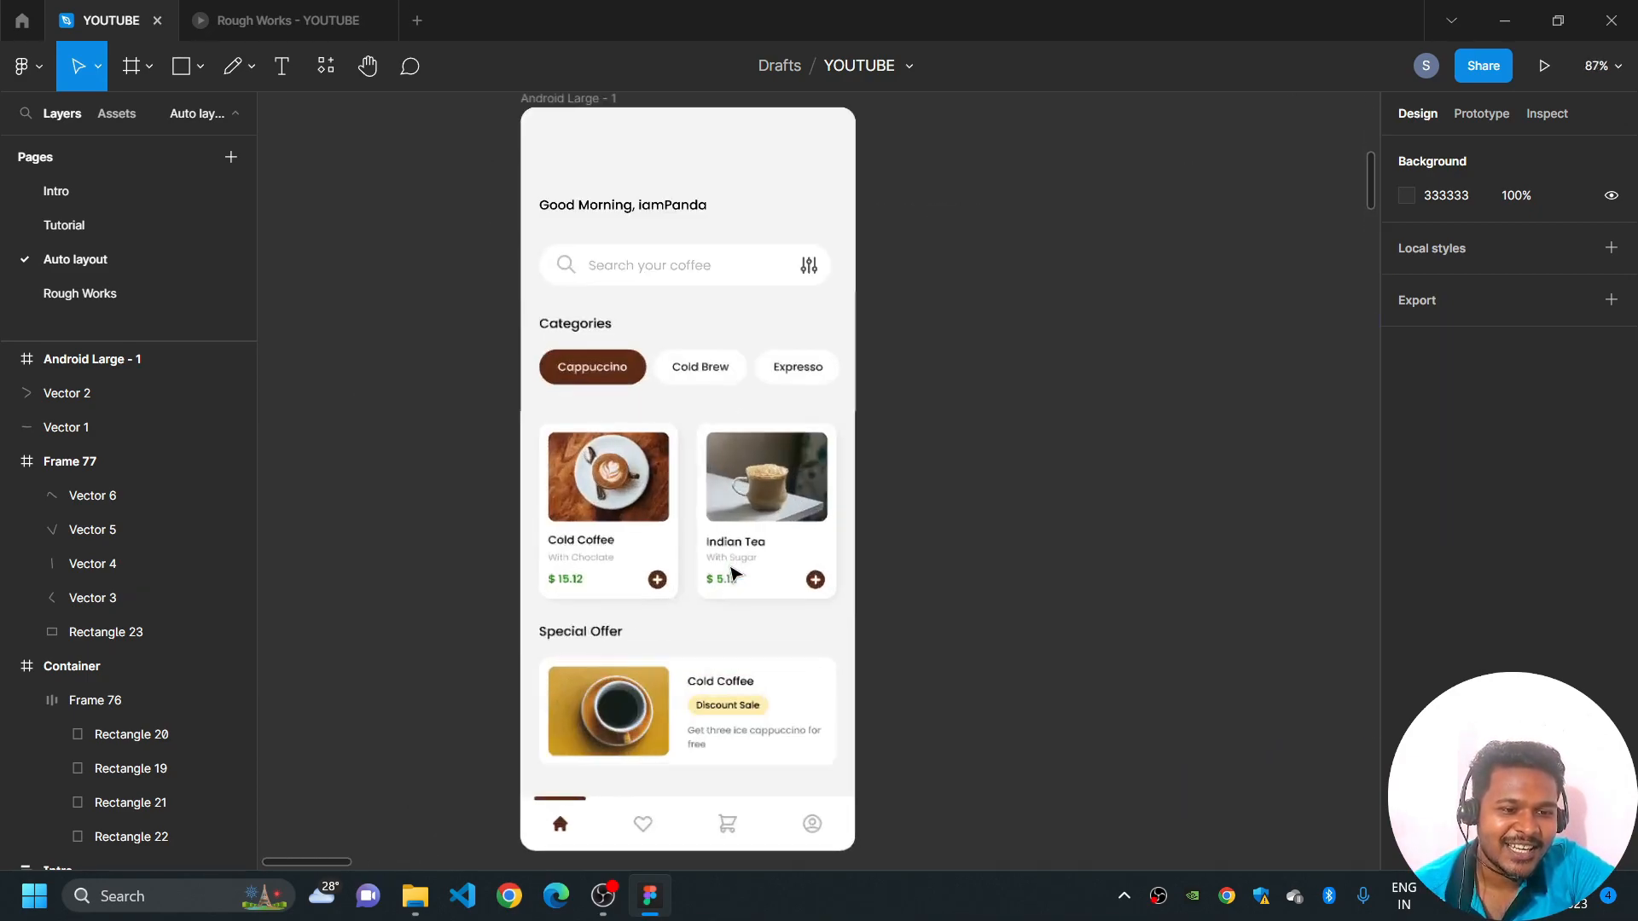
scroll(945, 510, up, 1)
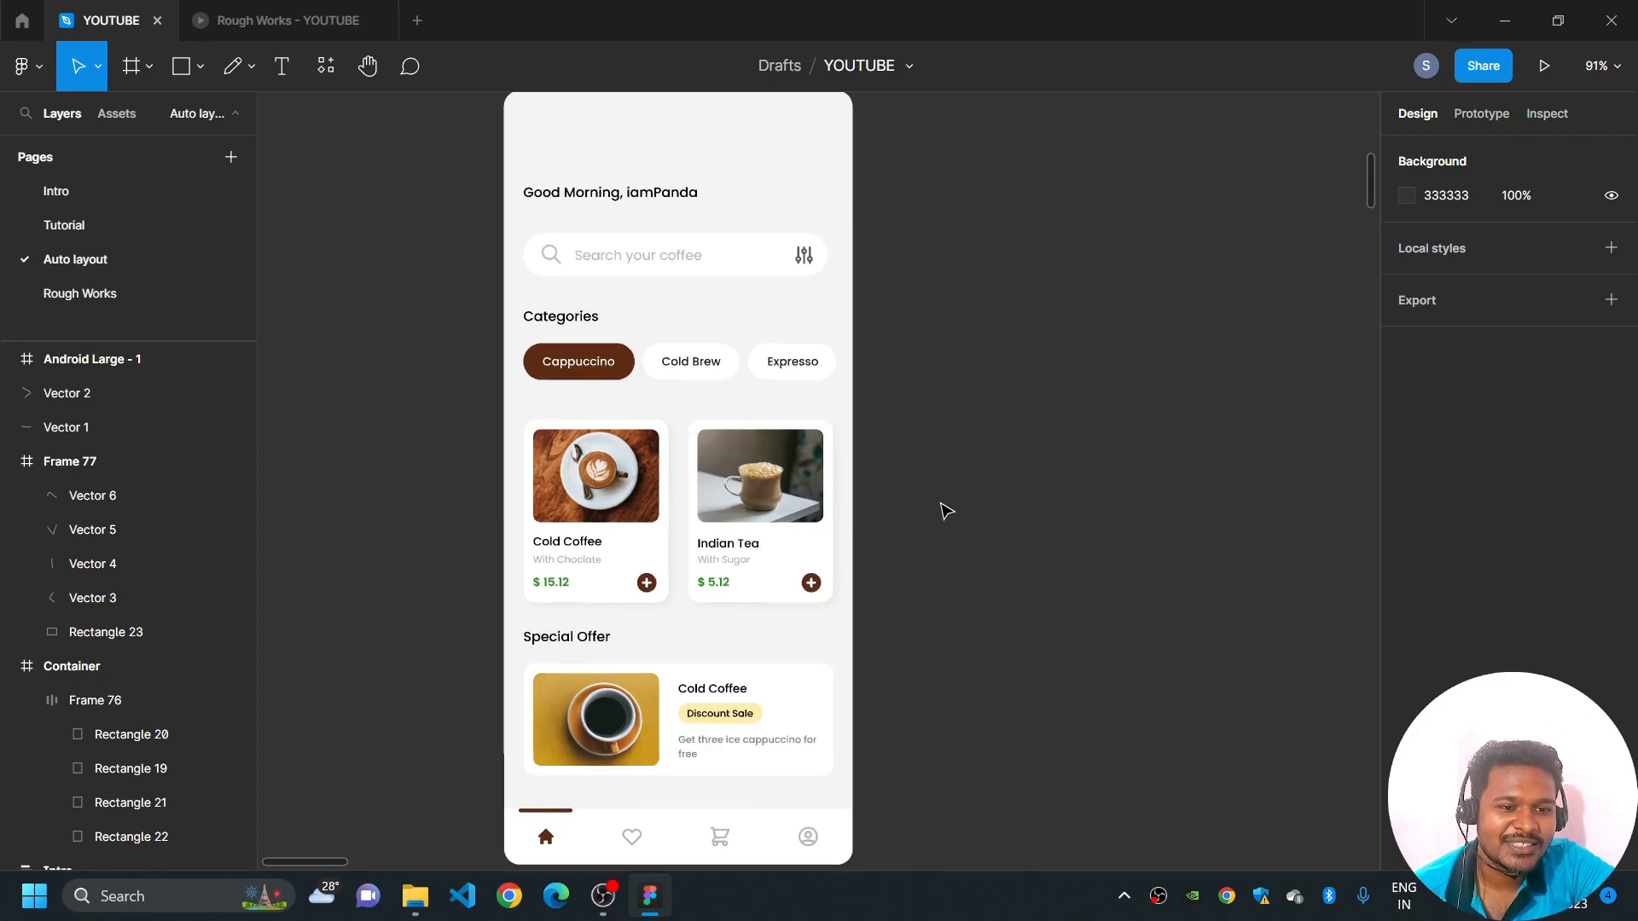
scroll(946, 510, up, 1)
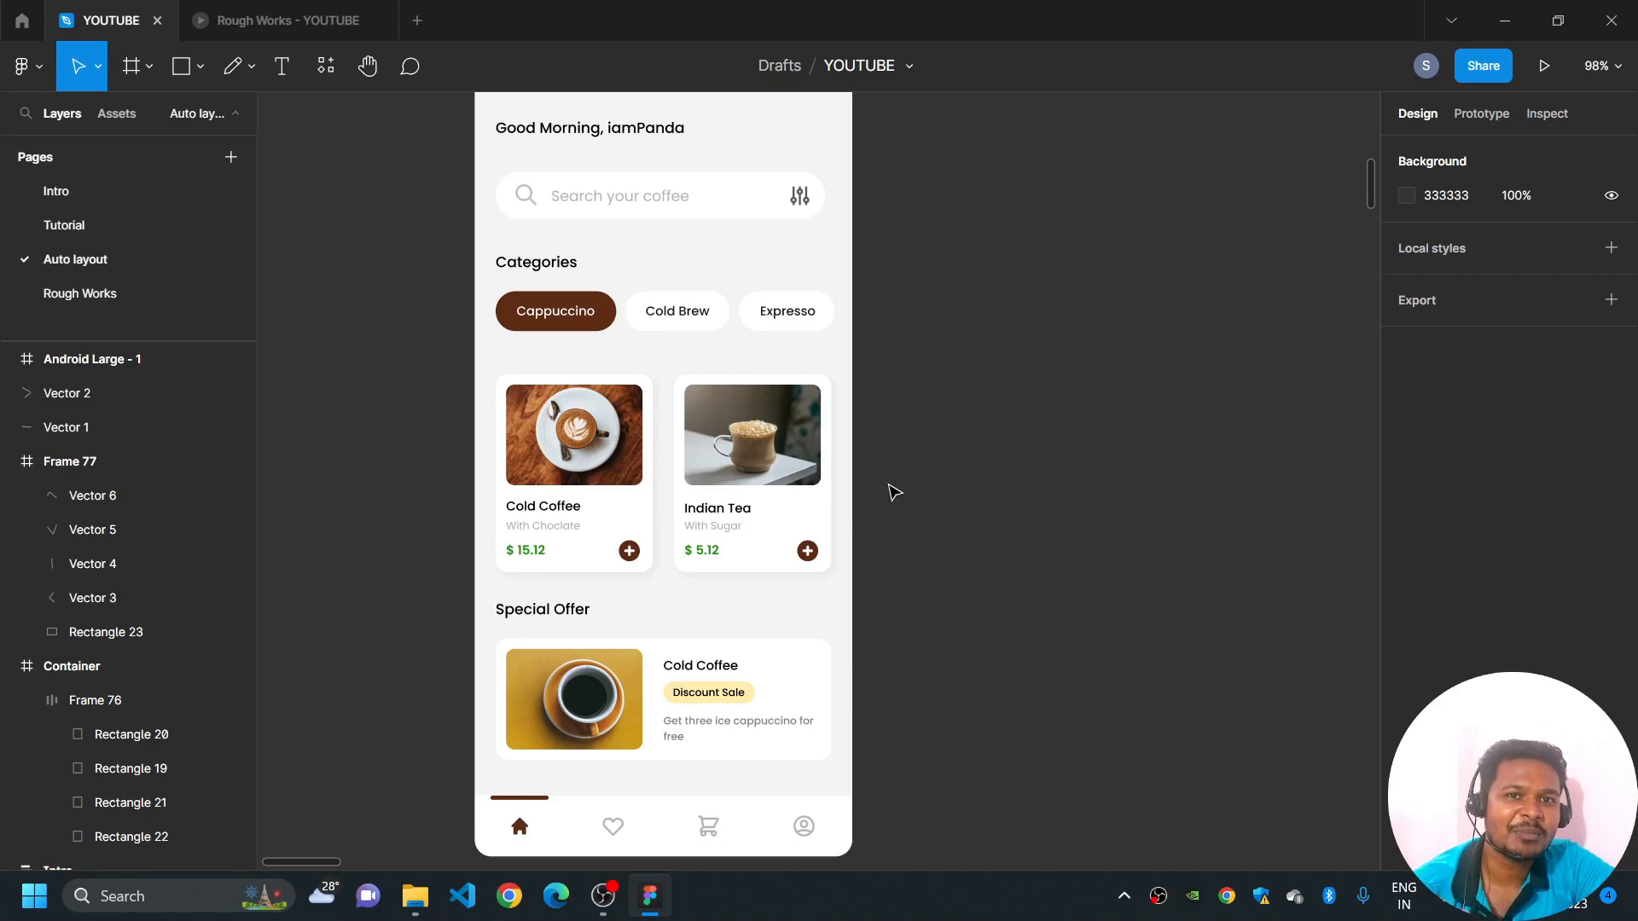
click(598, 460)
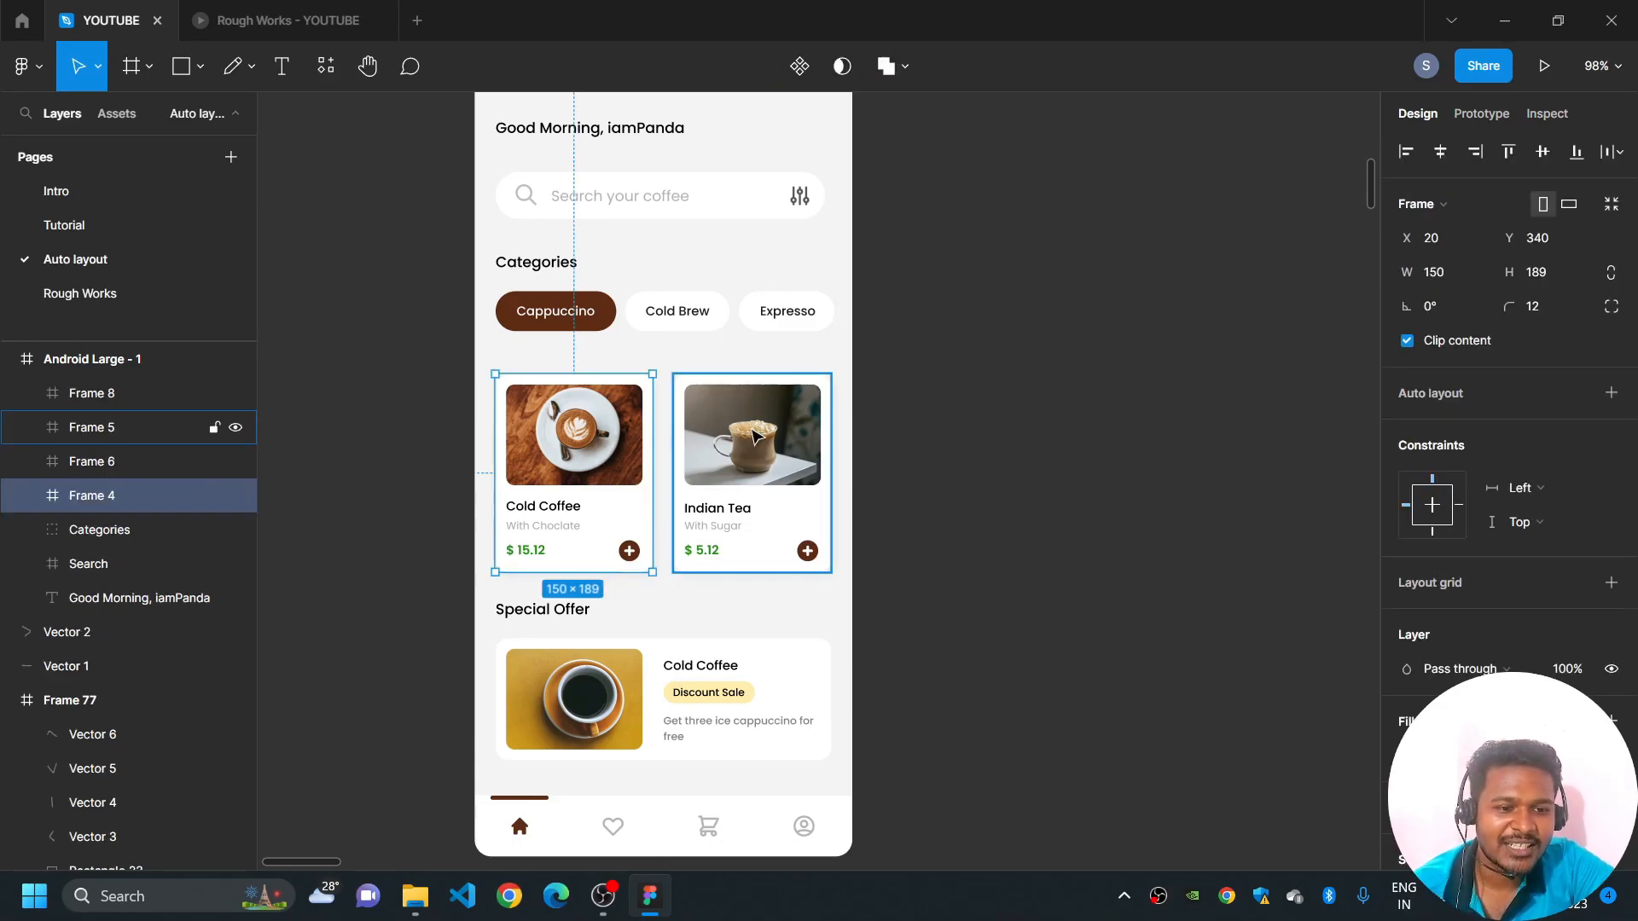
shift+click(755, 437)
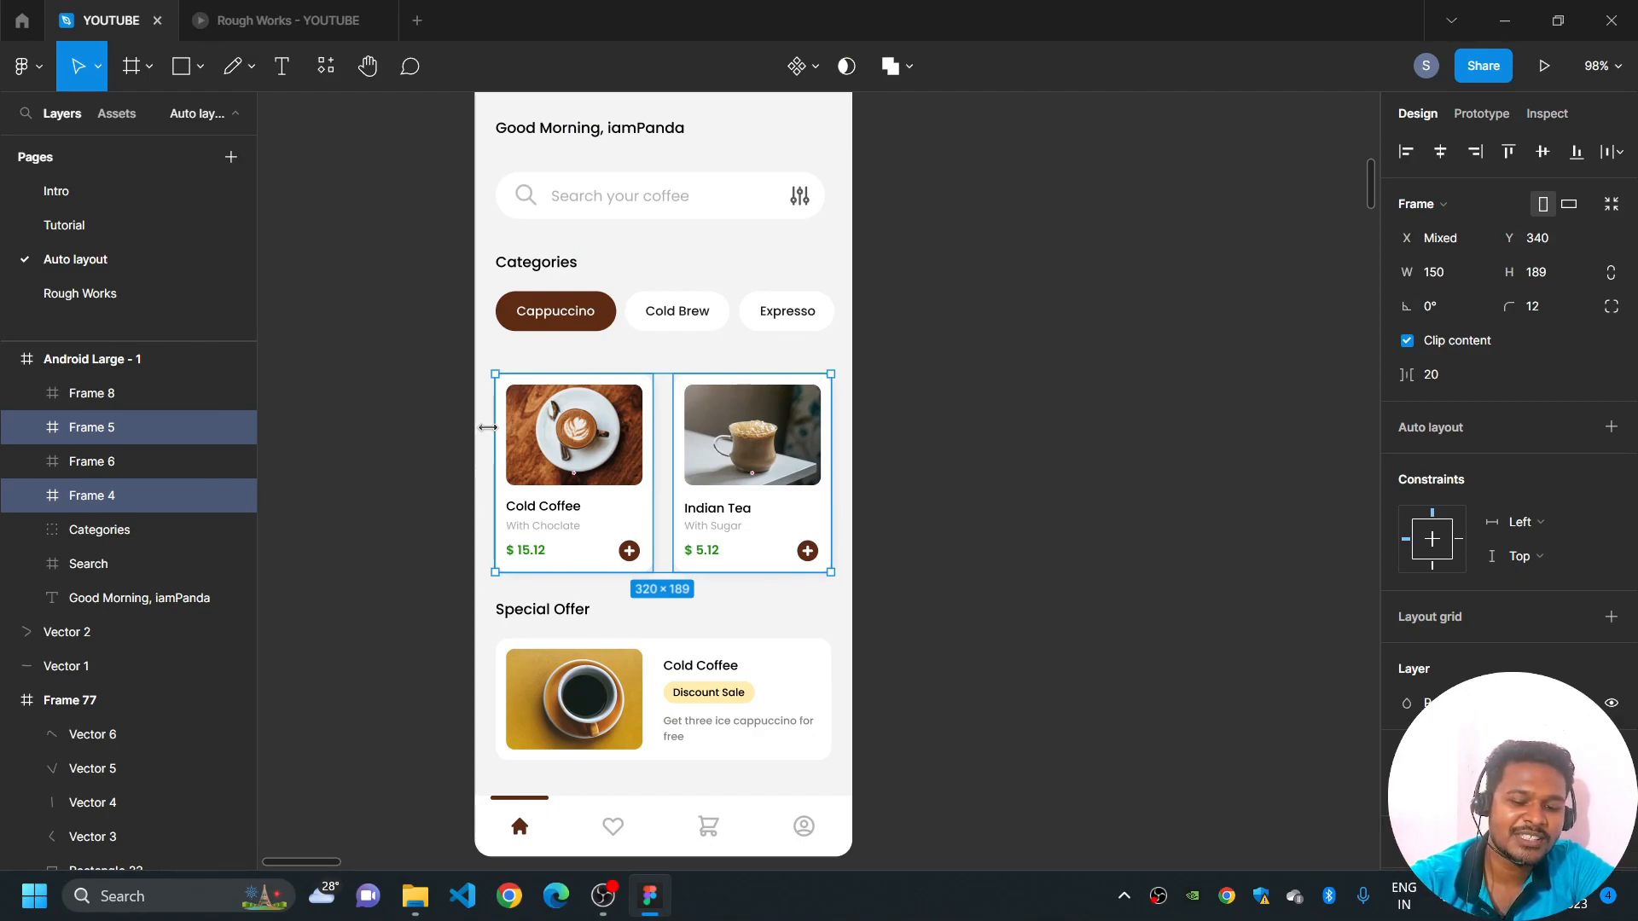
key(shift+a)
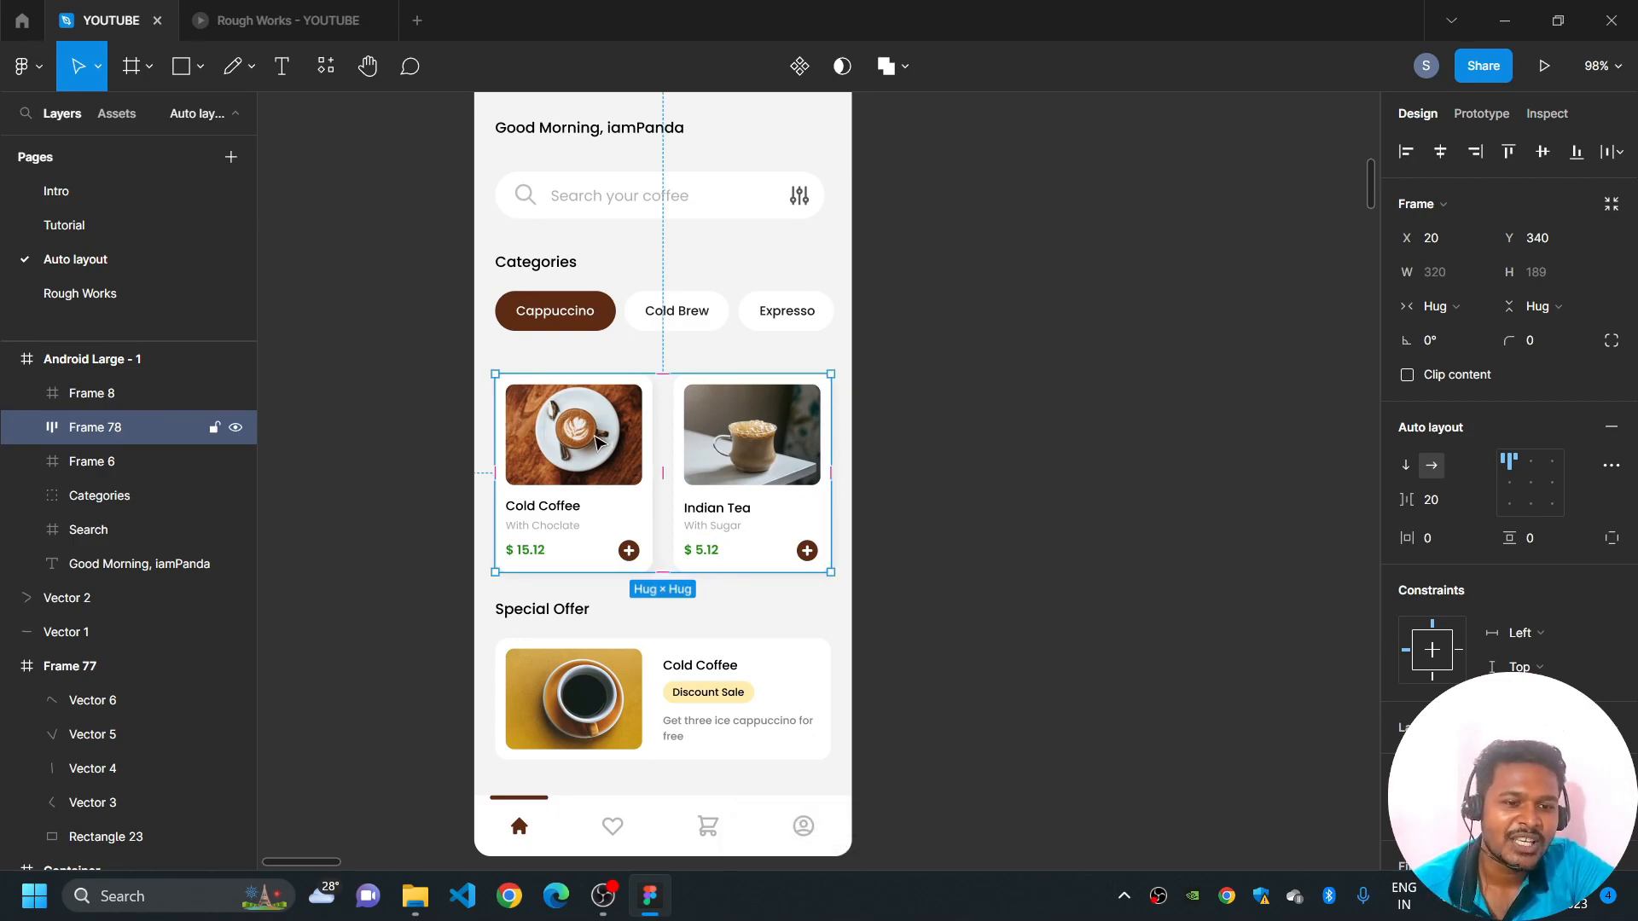
click(599, 474)
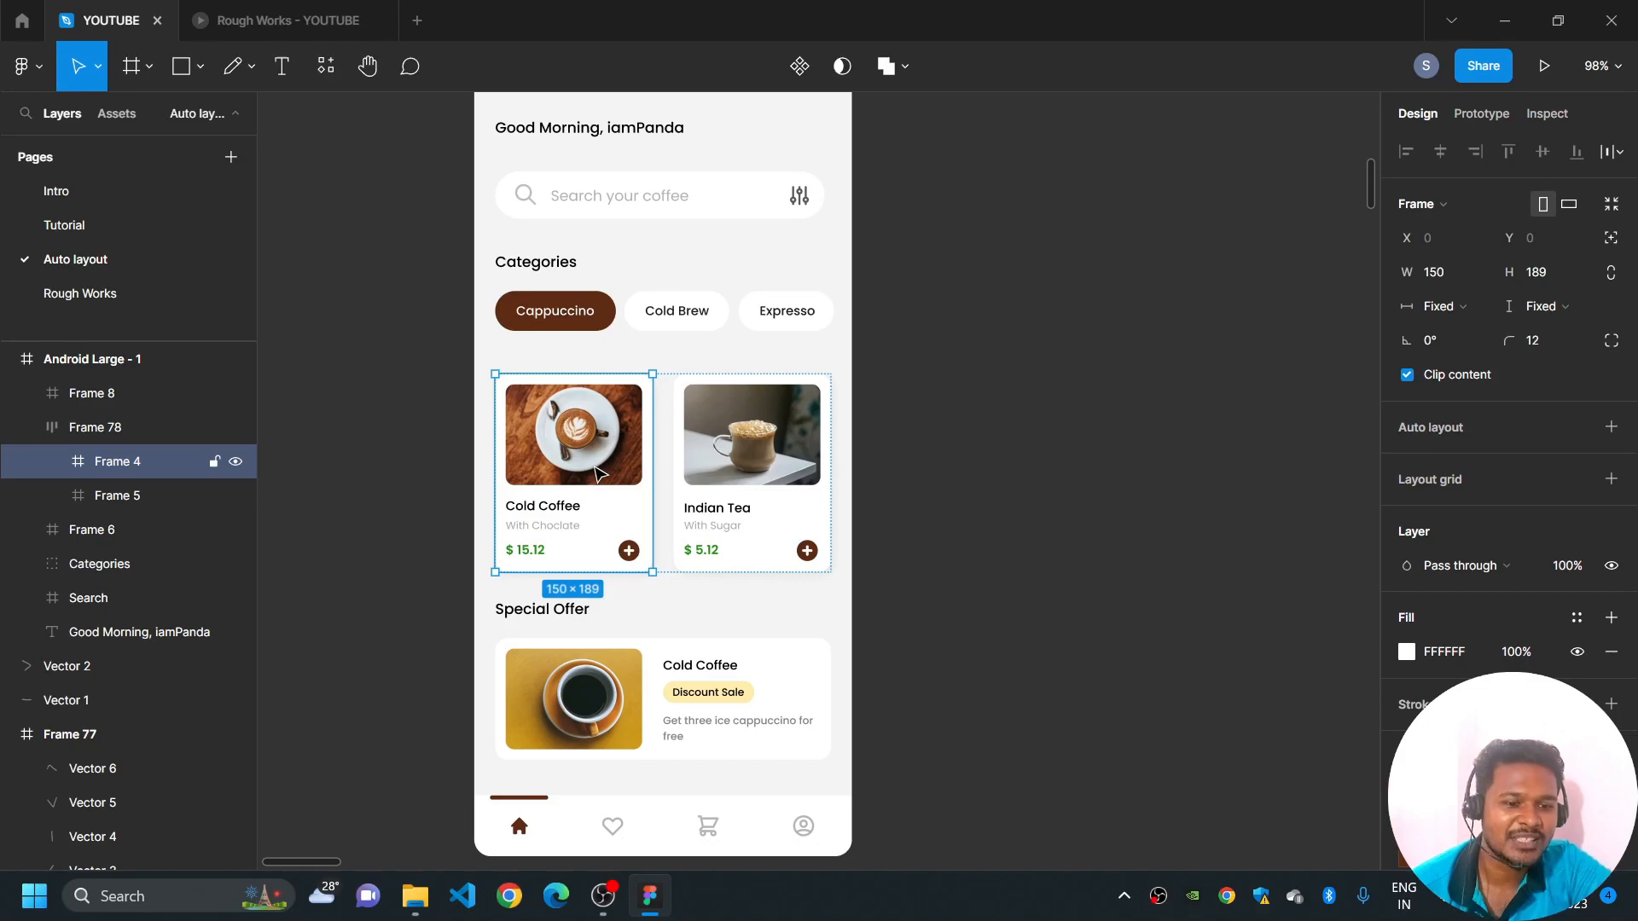
key(Right)
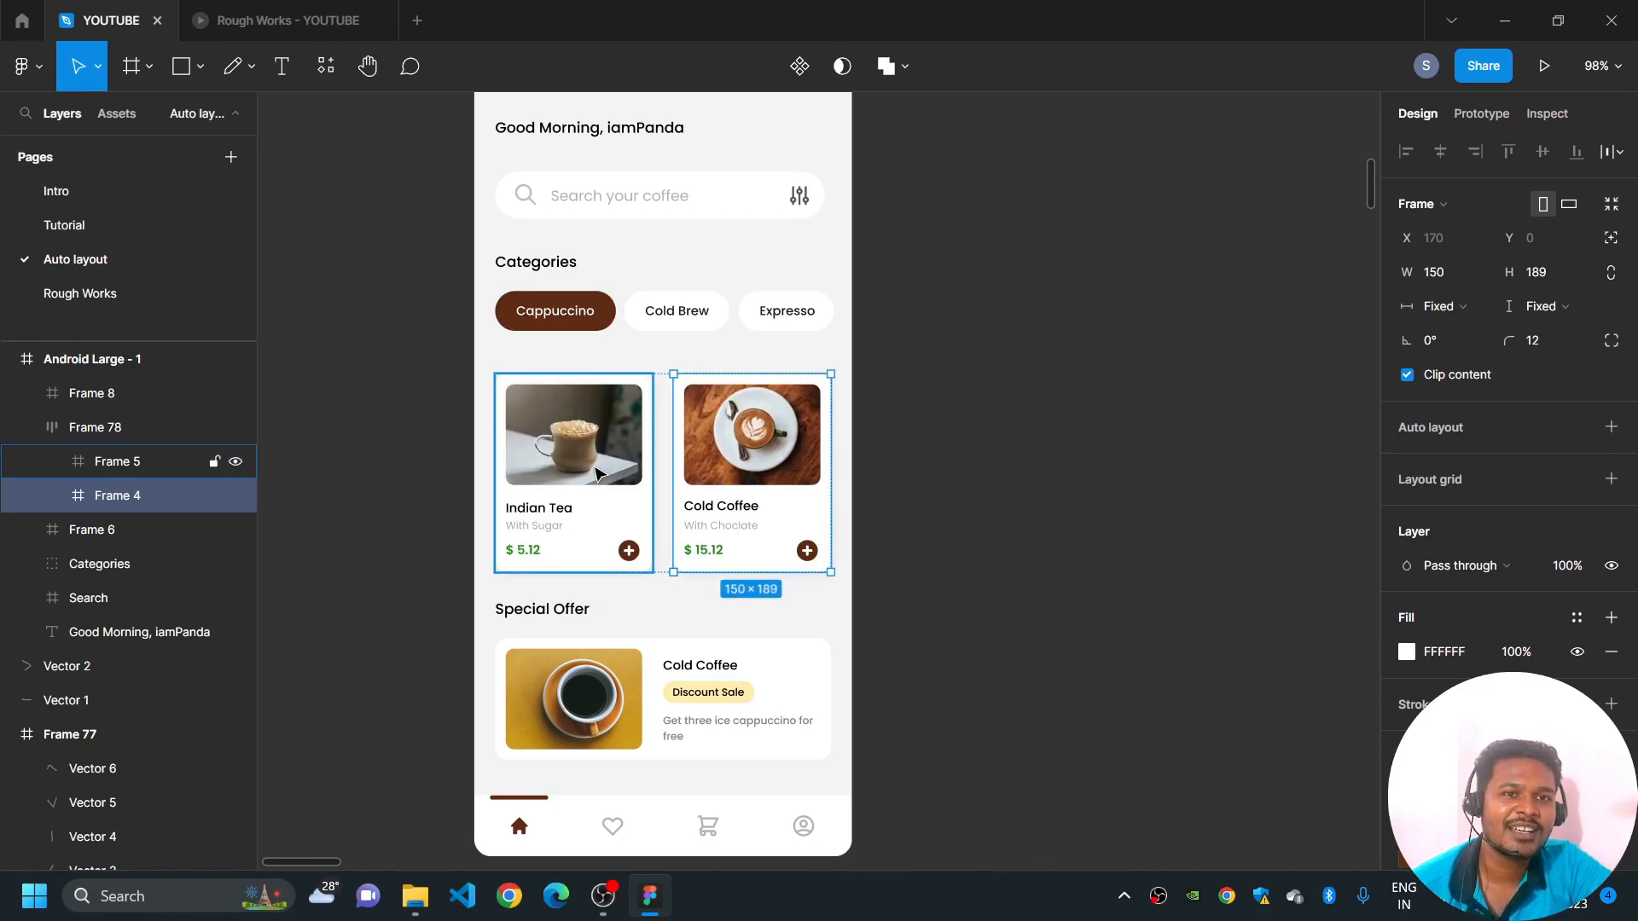